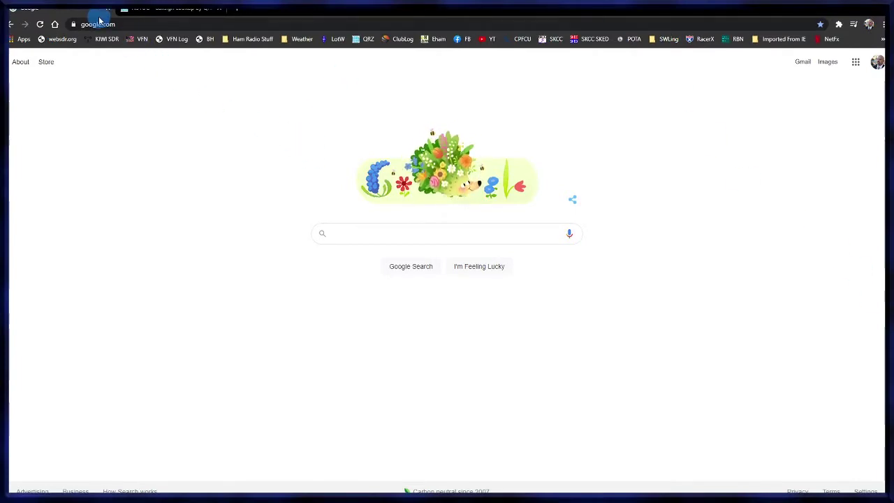
# Open the qrz.com website
pyautogui.click(98, 25)
pyautogui.write('qrz.')
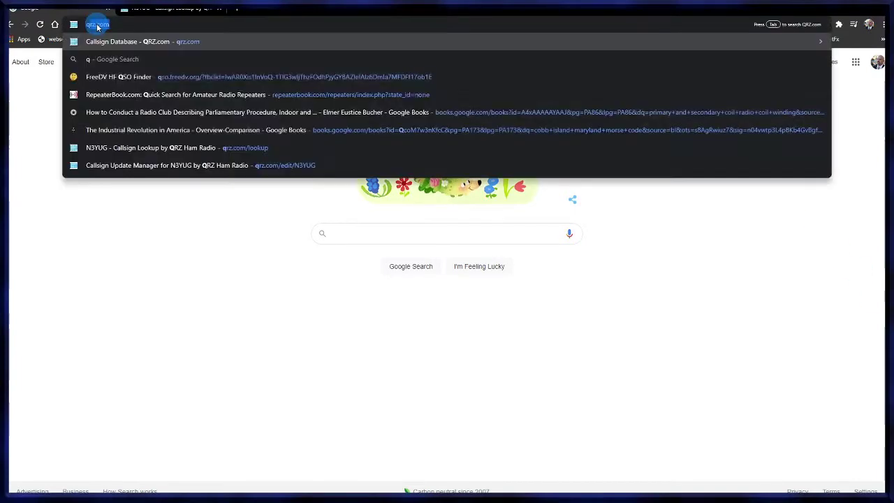
pyautogui.write('c')
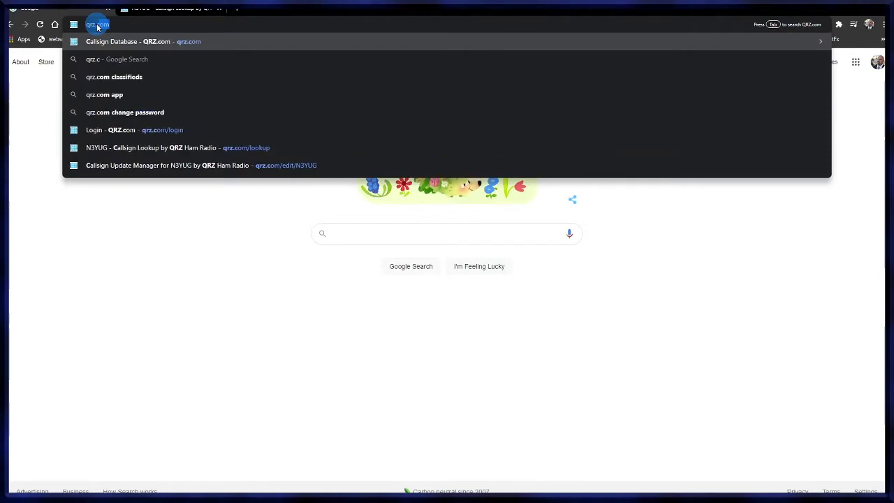
pyautogui.write('om')
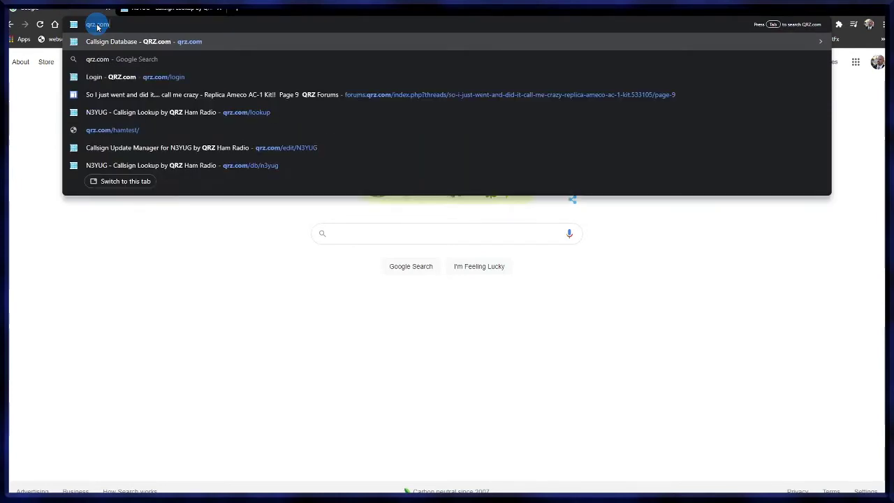
pyautogui.press('Return')
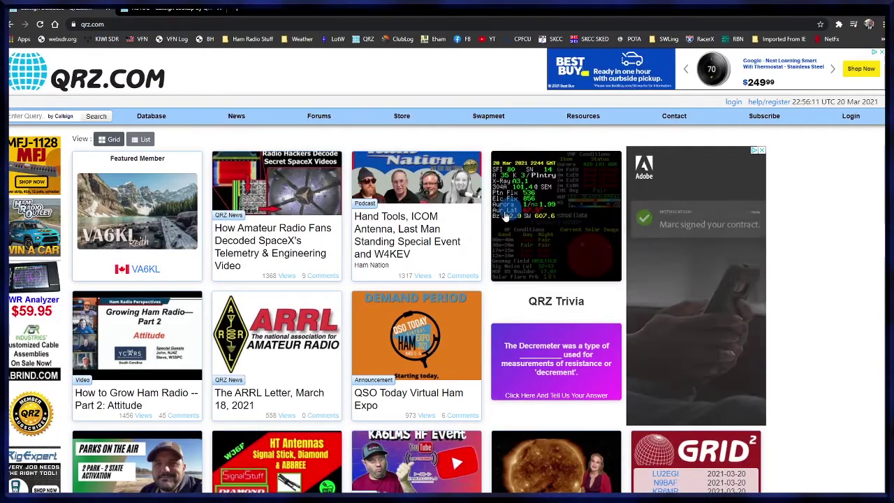
# Look over the home page's articles and main sections, view the help/register page, and return to the home page
pyautogui.scroll(-6, 440, 234)
pyautogui.scroll(-5, 441, 238)
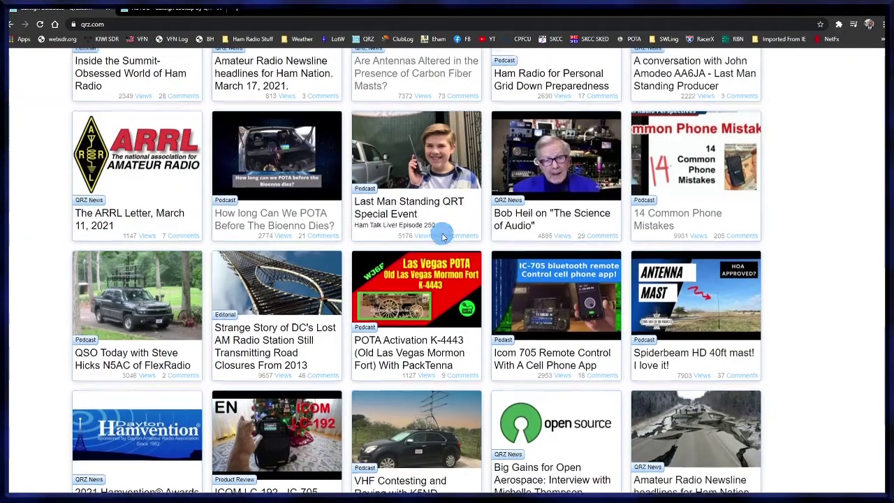
pyautogui.scroll(10, 442, 236)
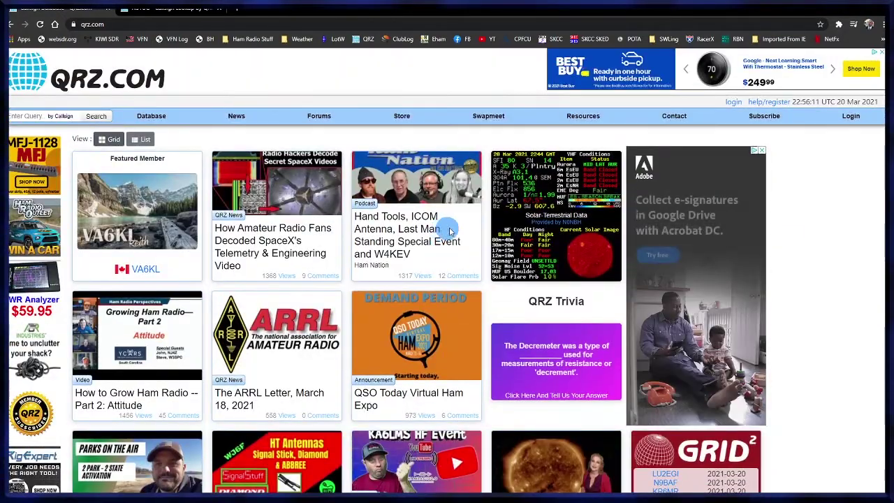
pyautogui.moveTo(167, 117)
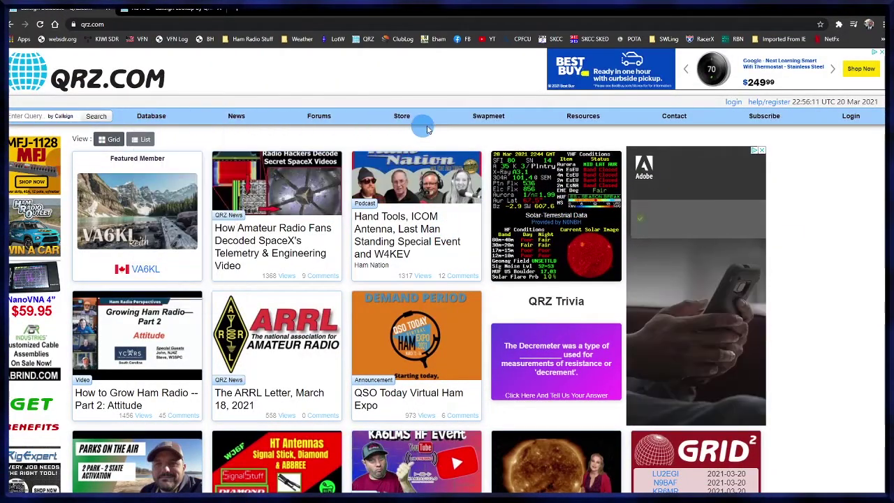
pyautogui.moveTo(333, 117)
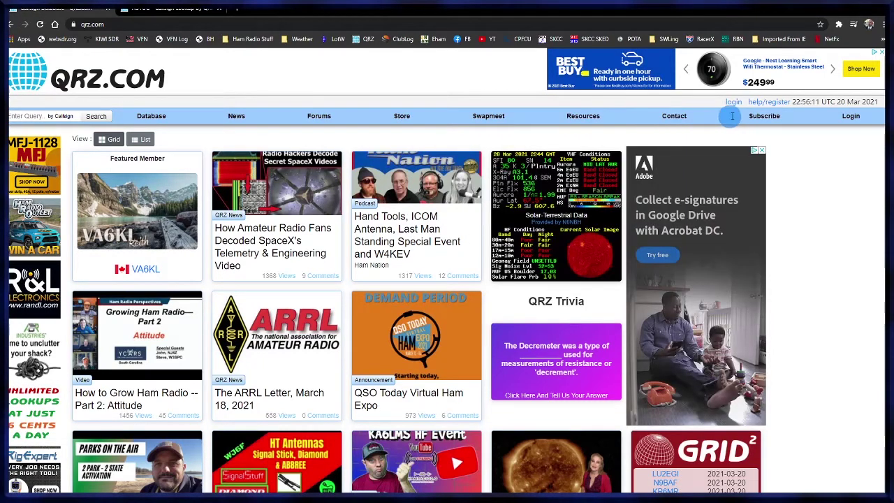
pyautogui.click(781, 102)
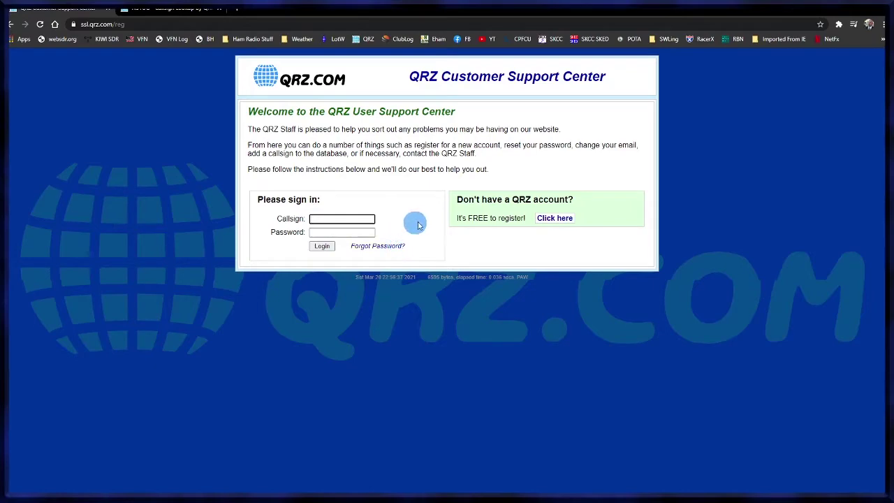
pyautogui.hotkey('alt', 'Left')
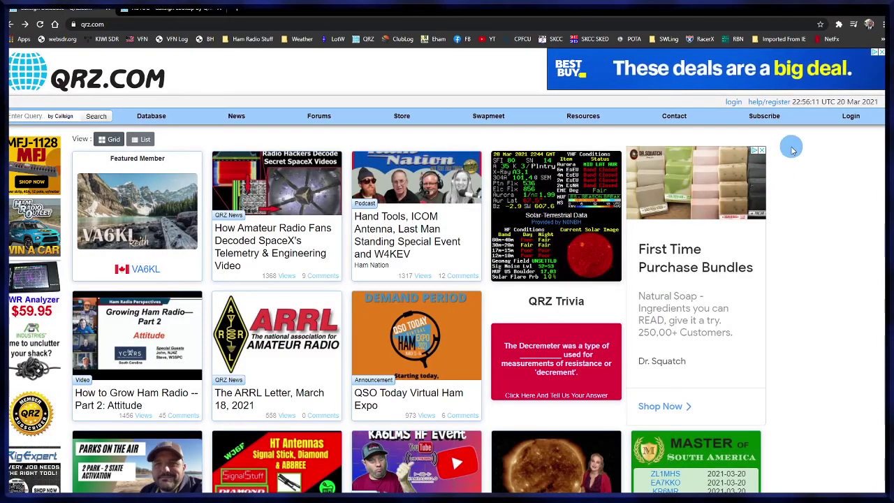
# Log in to QRZ.com with the account's callsign or username and the account password
pyautogui.click(850, 118)
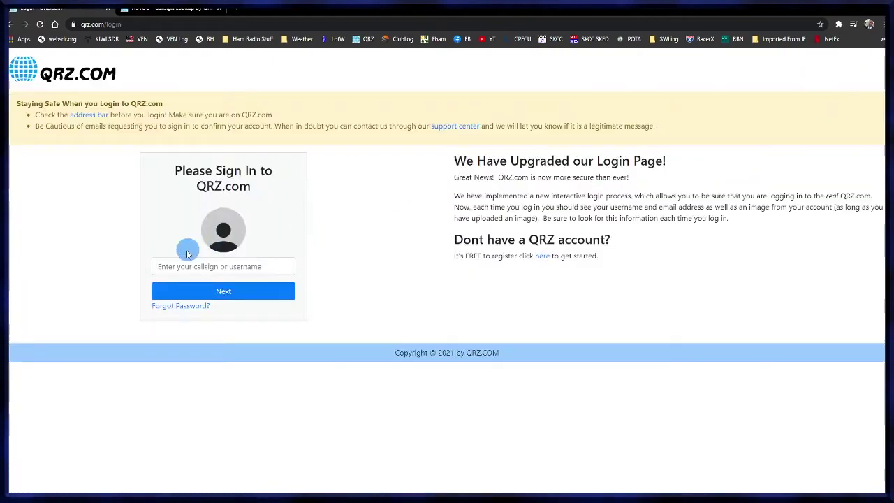
pyautogui.click(180, 264)
pyautogui.write('a')
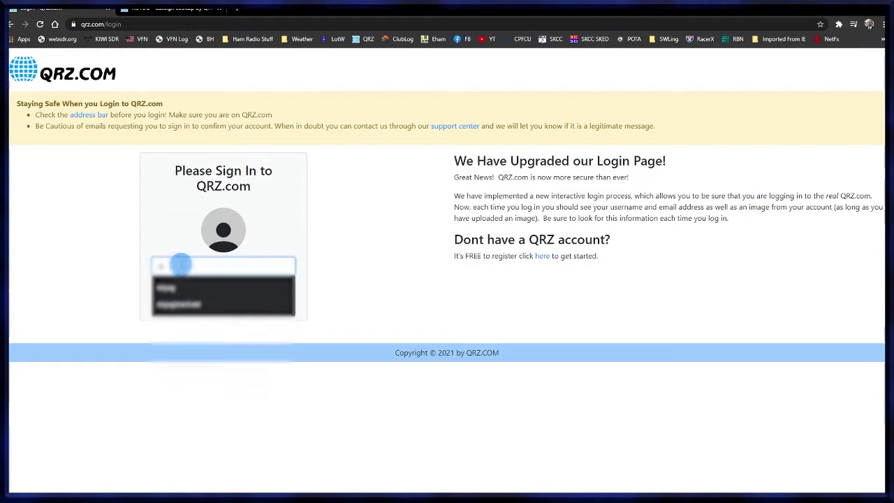
pyautogui.press('Return')
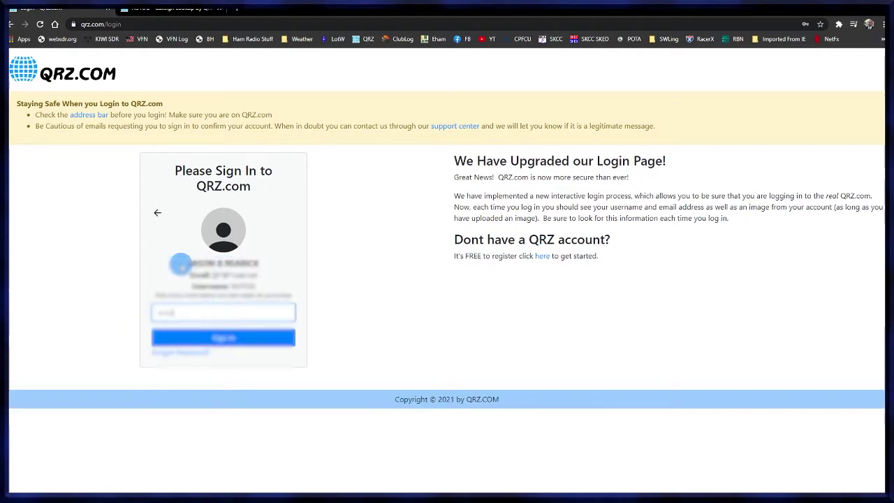
pyautogui.press('Return')
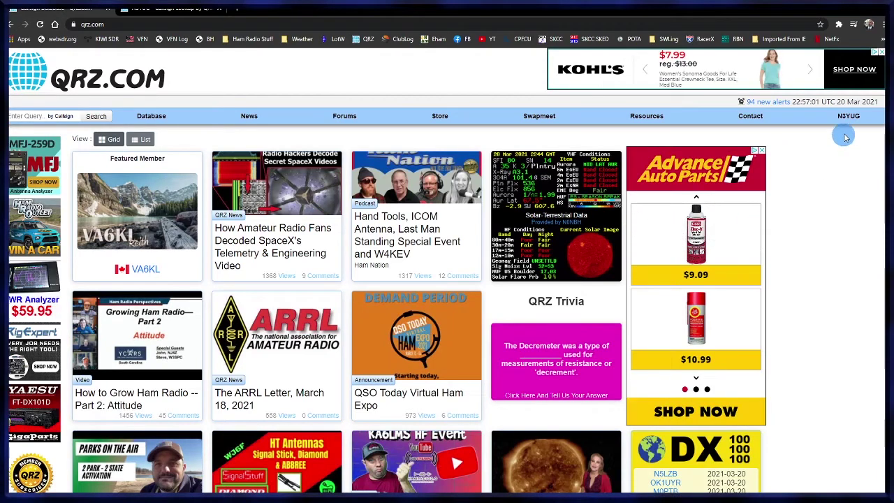
# Open the logged-in account's own callsign page
pyautogui.moveTo(848, 117)
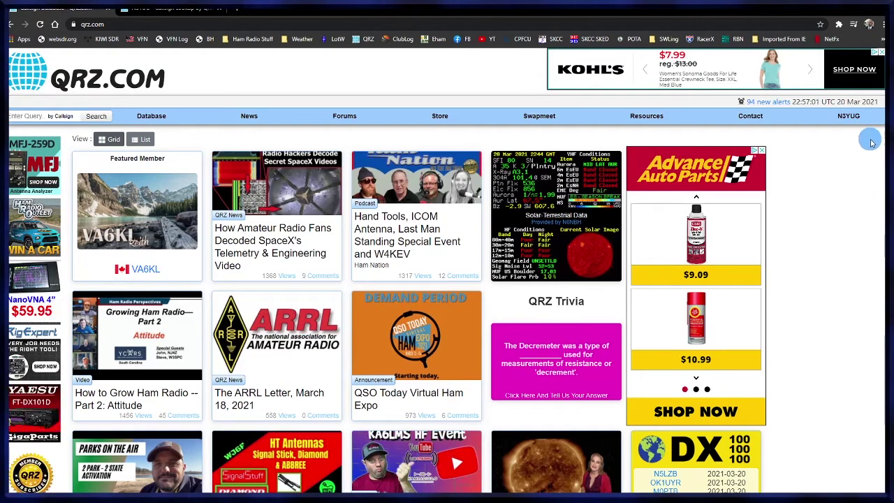
pyautogui.click(850, 118)
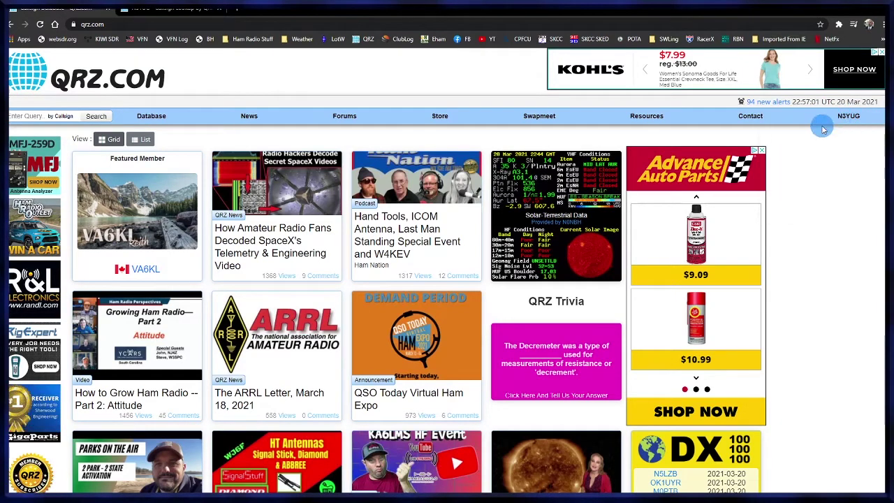
pyautogui.moveTo(832, 115)
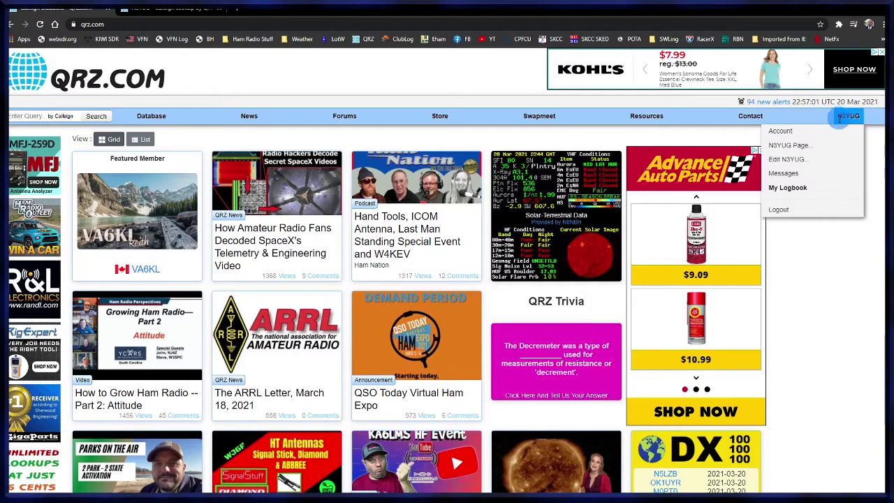
pyautogui.click(812, 145)
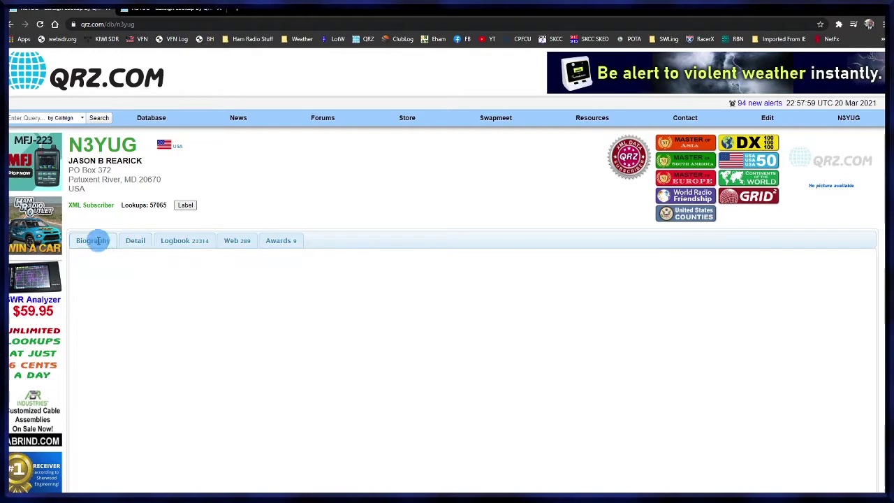
# Examine the Detail information and the Logbook section of the callsign page
pyautogui.click(134, 240)
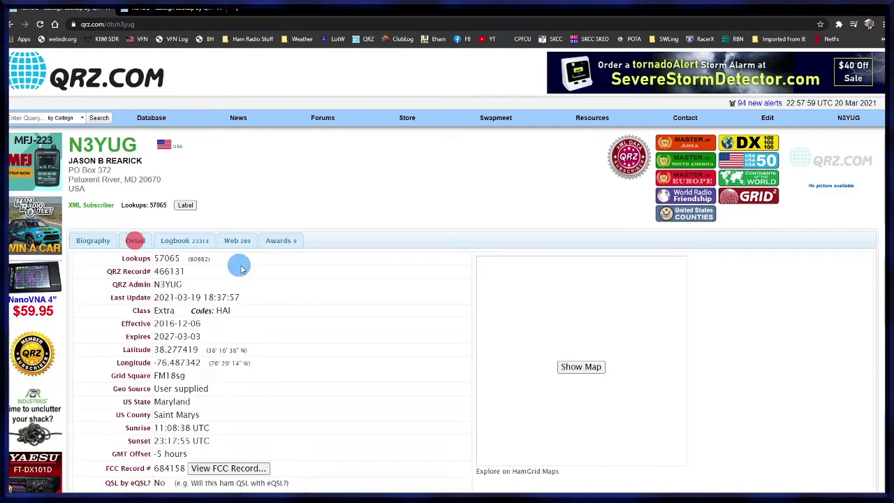
pyautogui.scroll(-1, 307, 273)
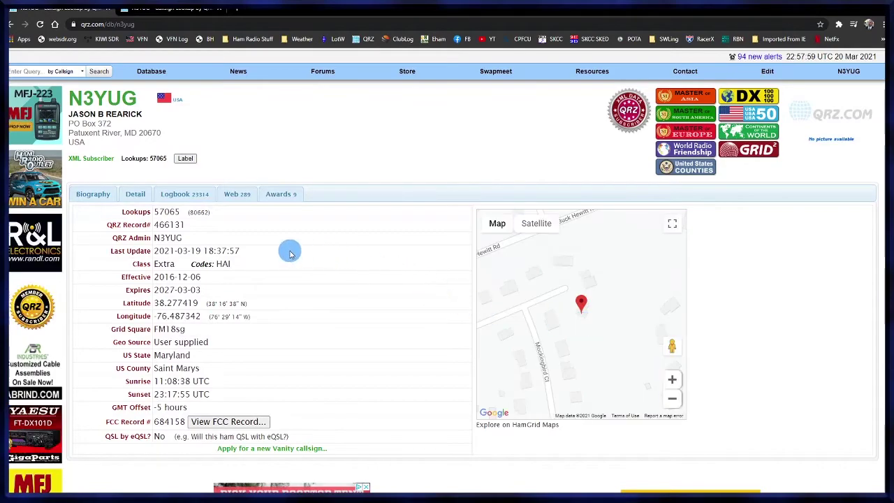
pyautogui.scroll(-2, 296, 260)
pyautogui.scroll(3, 298, 269)
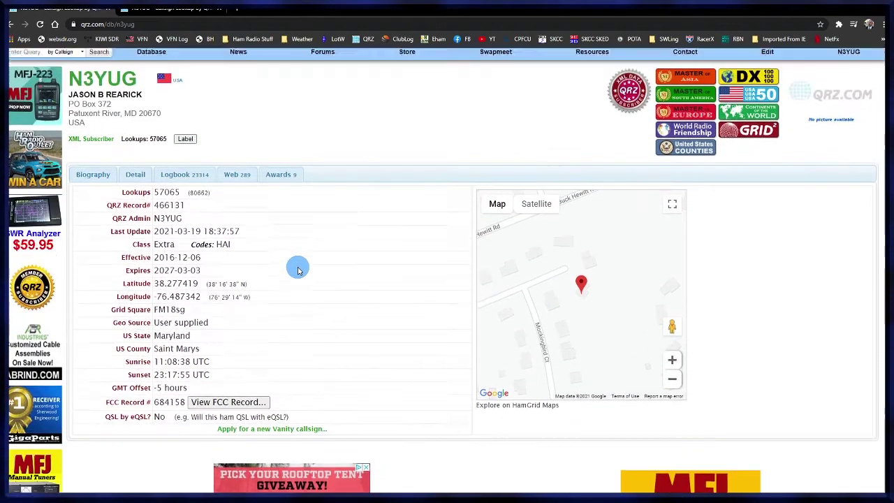
pyautogui.click(206, 241)
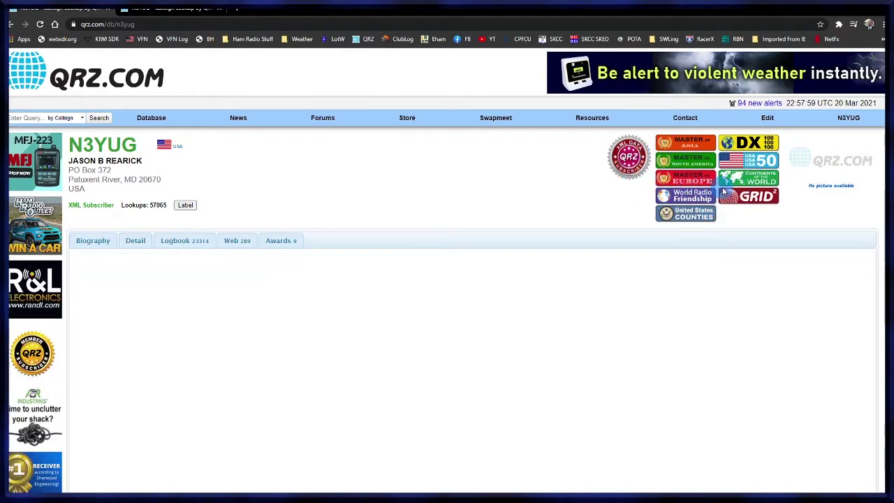
# Start editing the account's own callsign listing in the Callsign Update Manager
pyautogui.click(848, 118)
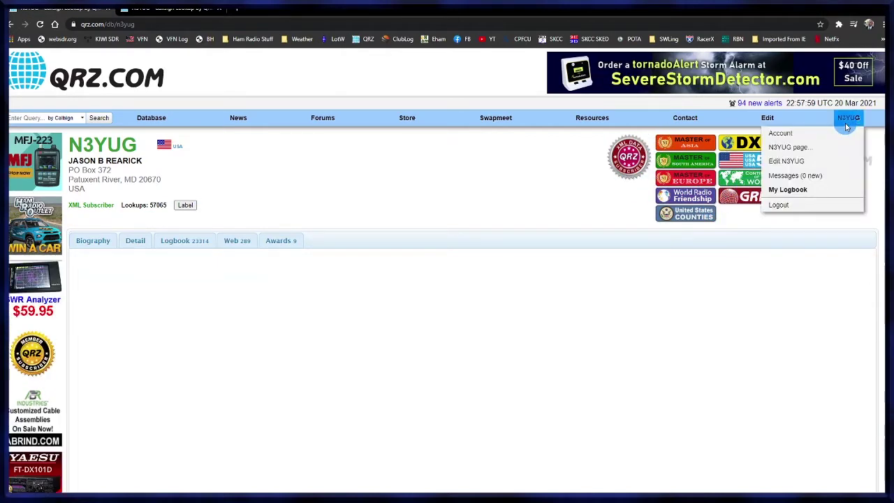
pyautogui.click(847, 121)
pyautogui.click(851, 121)
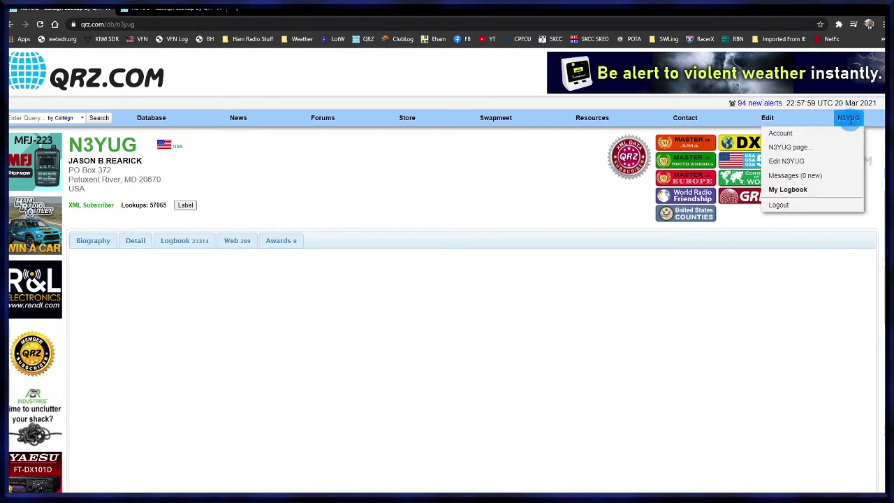
pyautogui.click(782, 134)
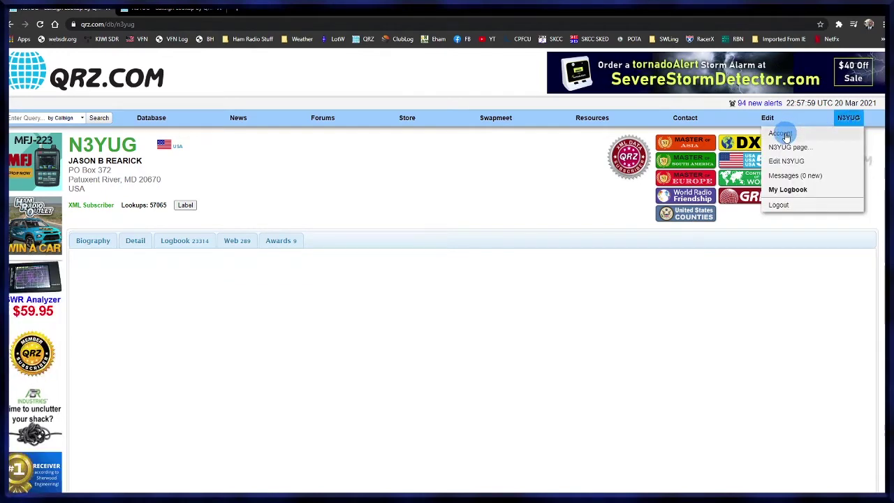
pyautogui.click(785, 162)
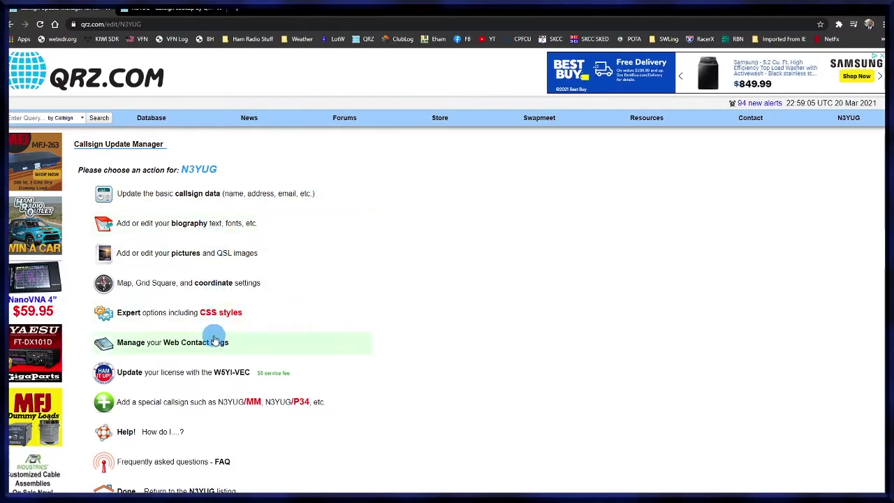
# Review the available update actions and open the form for the basic callsign data
pyautogui.scroll(-1, 220, 403)
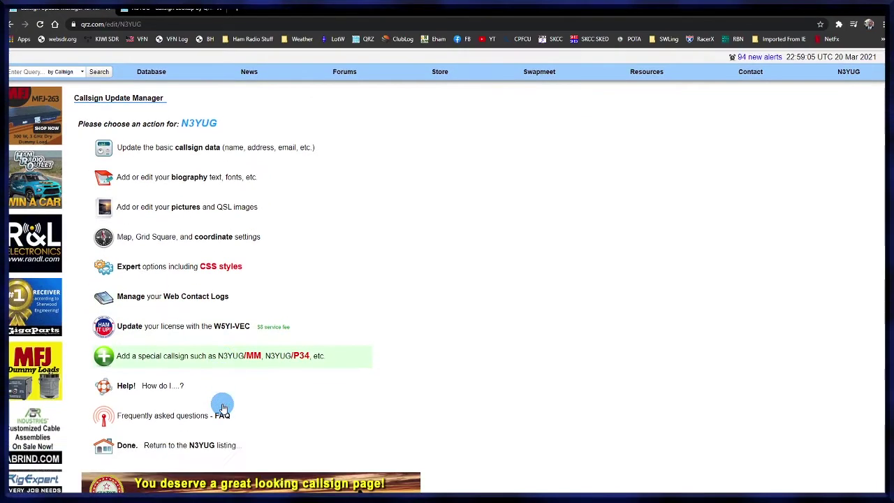
pyautogui.scroll(-1, 224, 402)
pyautogui.scroll(2, 223, 404)
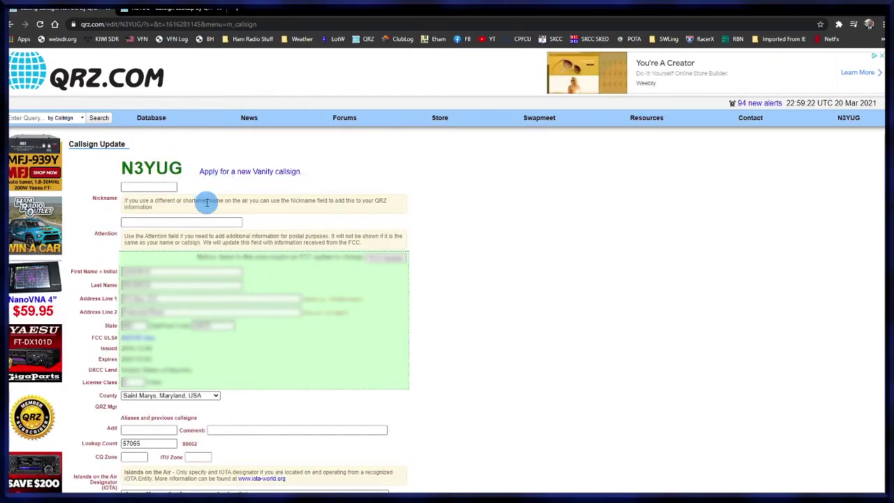
# Enter the account holder's e-mail address as the Public Email in the callsign data form
pyautogui.scroll(-1, 223, 231)
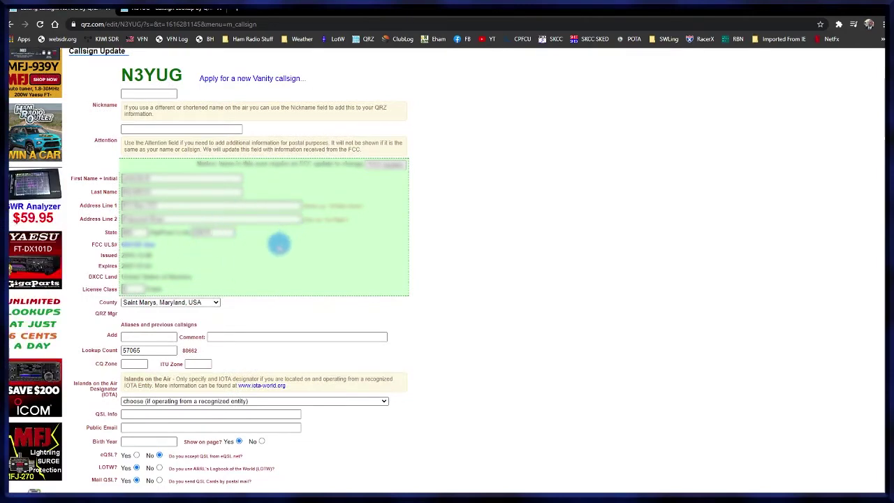
pyautogui.scroll(-1, 268, 257)
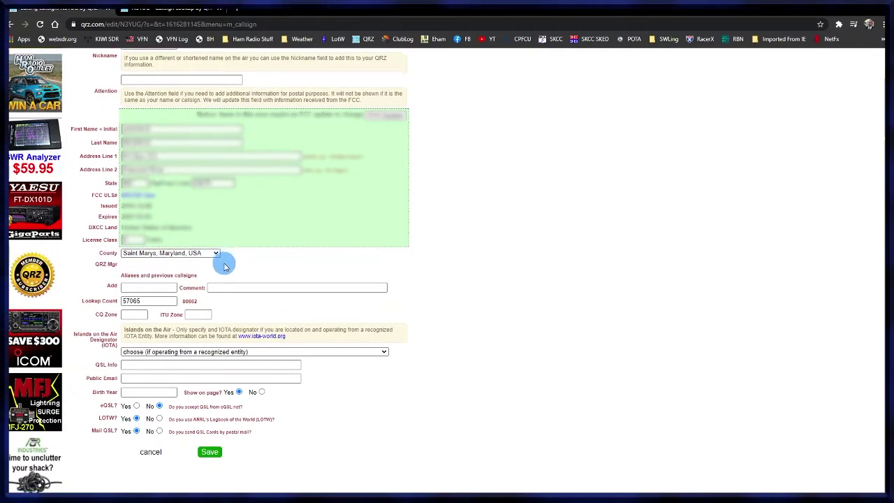
pyautogui.scroll(-1, 224, 263)
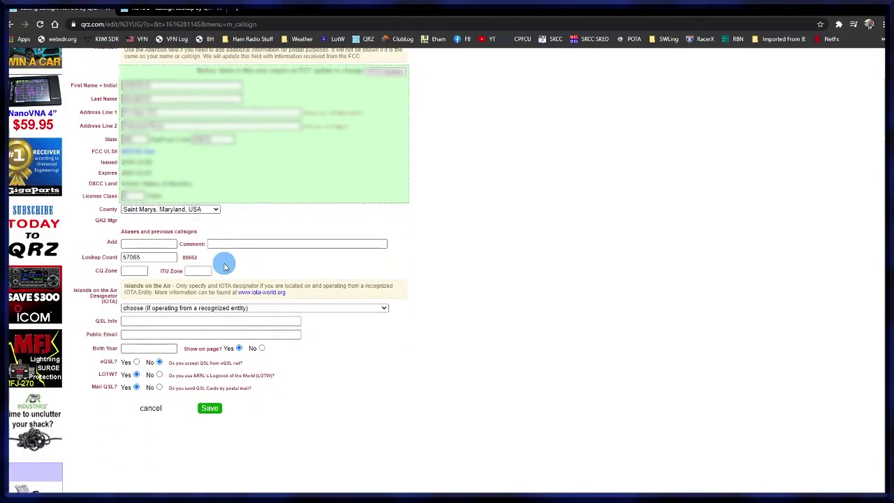
pyautogui.click(136, 334)
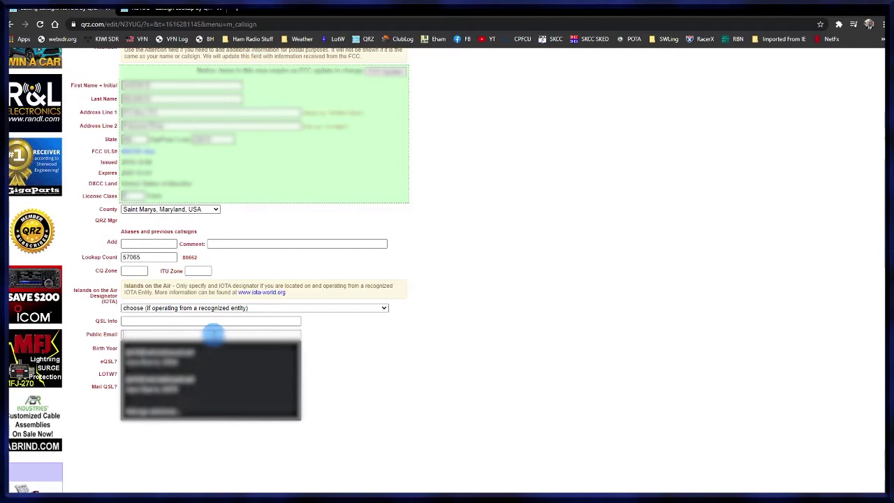
pyautogui.write('n3y')
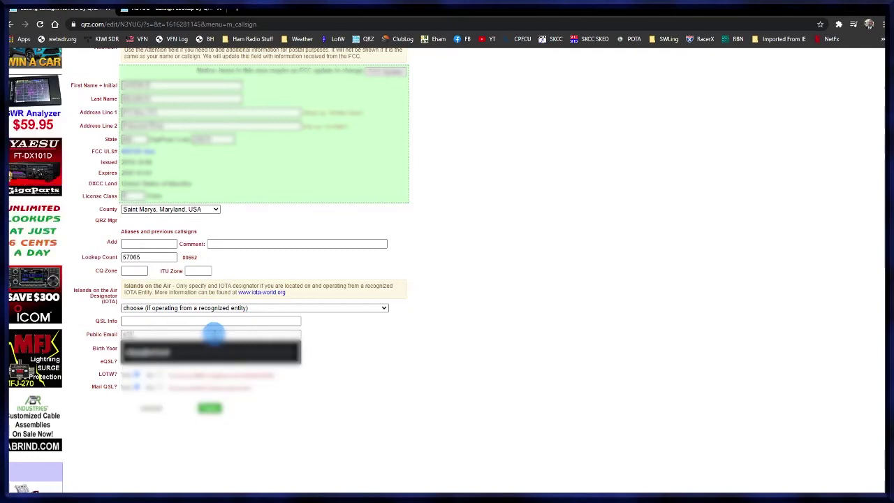
pyautogui.write('ug')
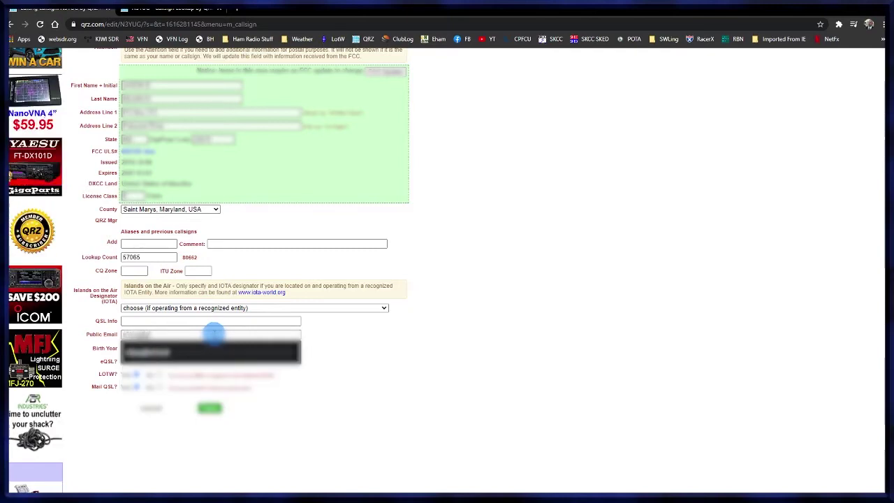
pyautogui.press('Return')
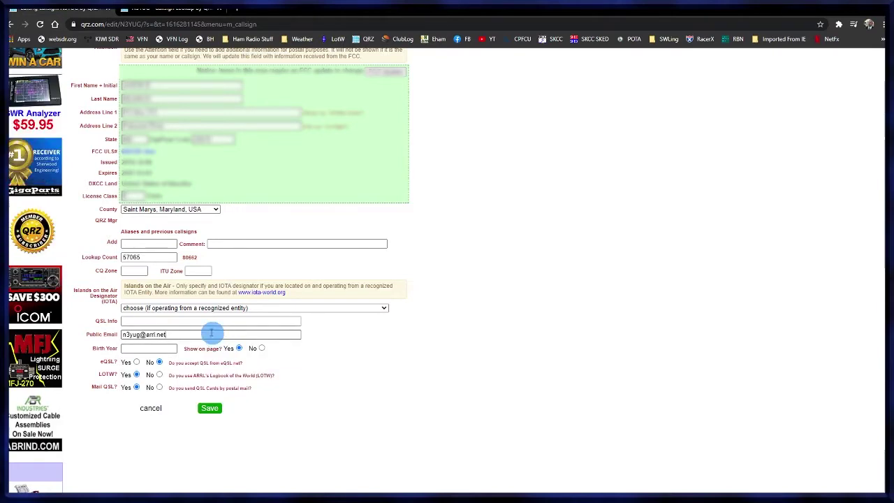
# Fill in the QSL Info of the callsign data as "QSL via LOTW, QRZ, Direct, or Bureau"
pyautogui.click(169, 321)
pyautogui.click(167, 339)
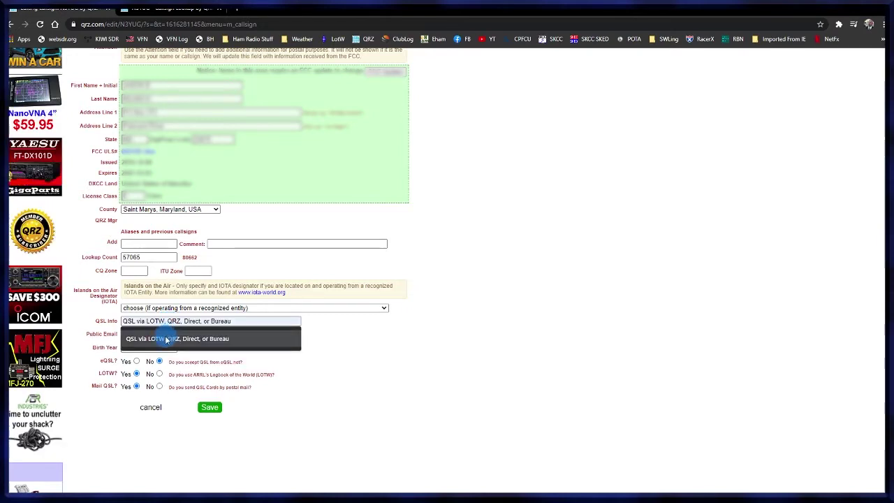
pyautogui.click(166, 339)
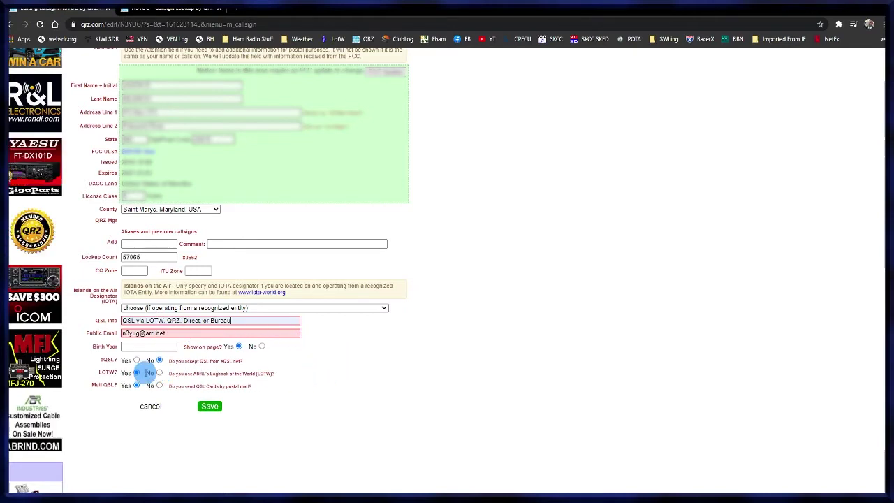
# Set the eQSL option to No and save the callsign data
pyautogui.click(137, 361)
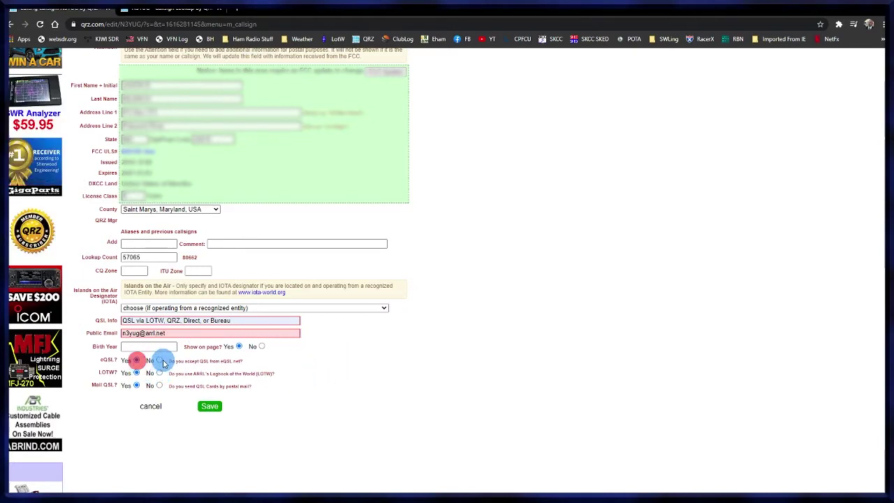
pyautogui.click(160, 361)
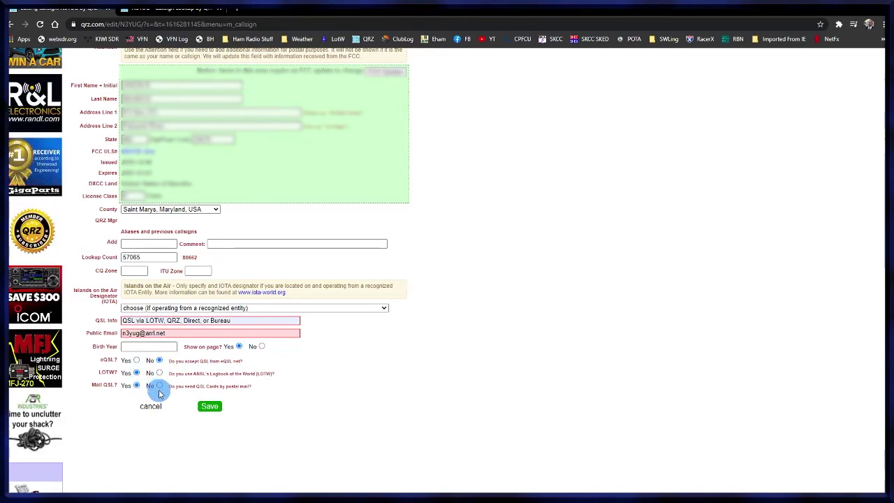
pyautogui.click(210, 409)
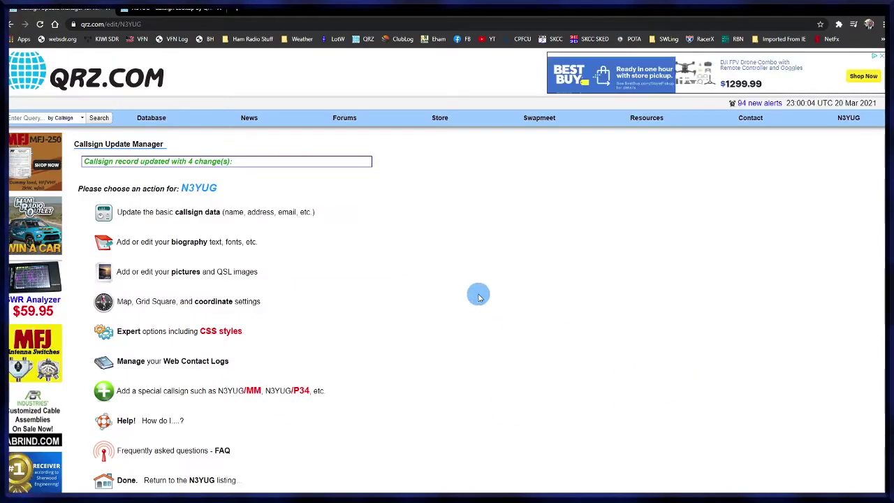
# Check the QSL information and reveal the public e-mail on the callsign page, and return to the Callsign Update Manager
pyautogui.click(176, 8)
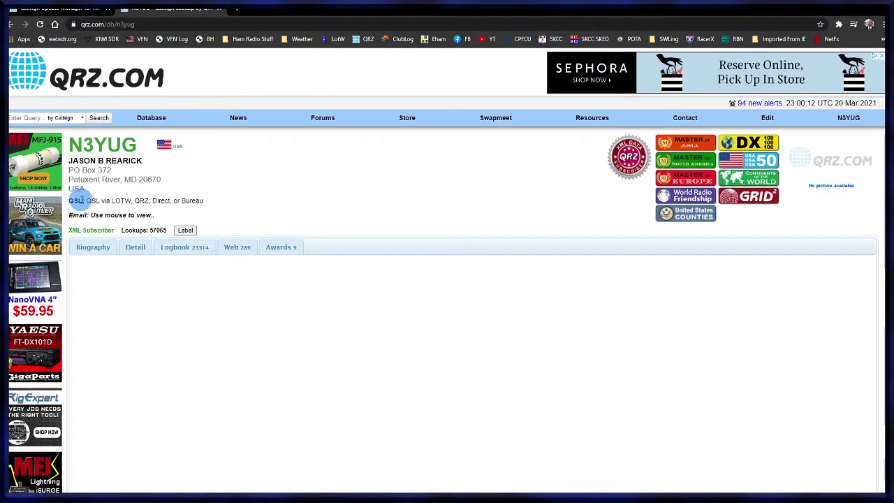
pyautogui.moveTo(89, 219)
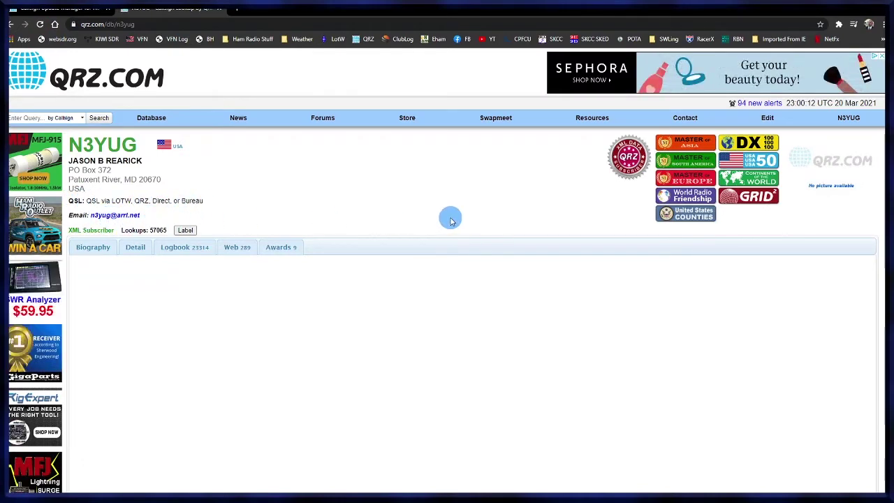
pyautogui.click(100, 10)
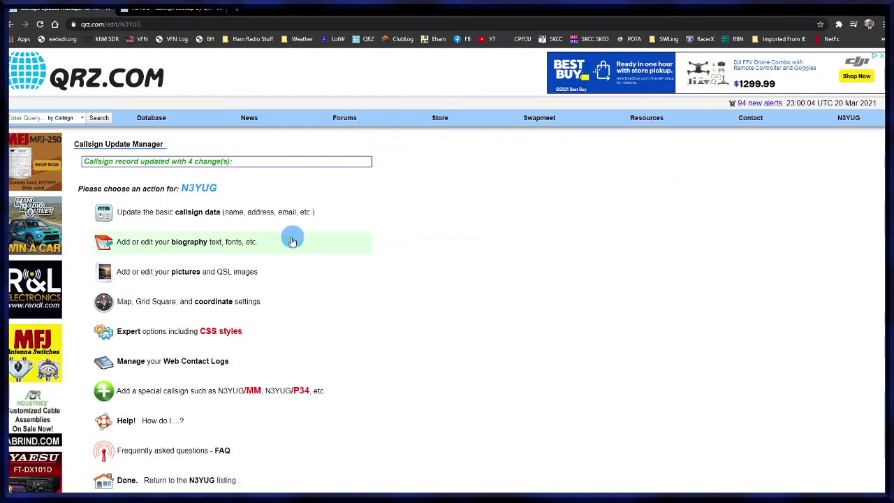
# Upload OCT WES 2019.jpg from the QRZ Photos folder to the callsign's image collection
pyautogui.click(189, 274)
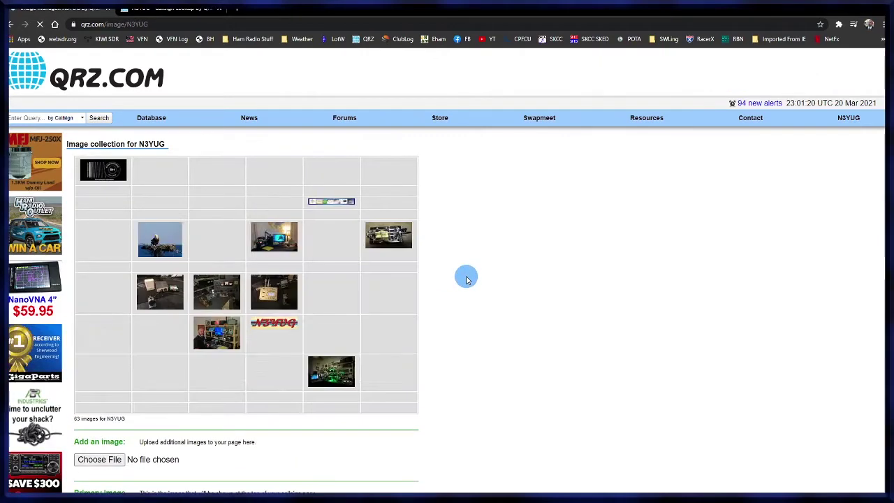
pyautogui.scroll(-5, 470, 286)
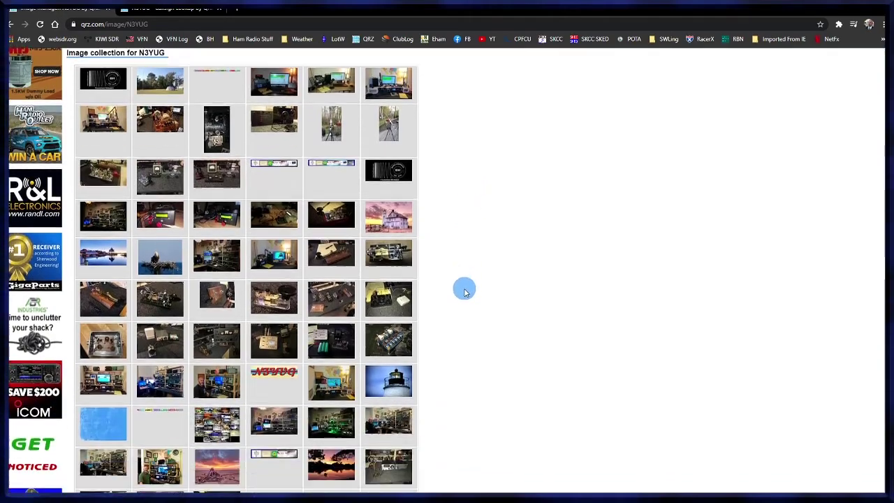
pyautogui.scroll(5, 464, 297)
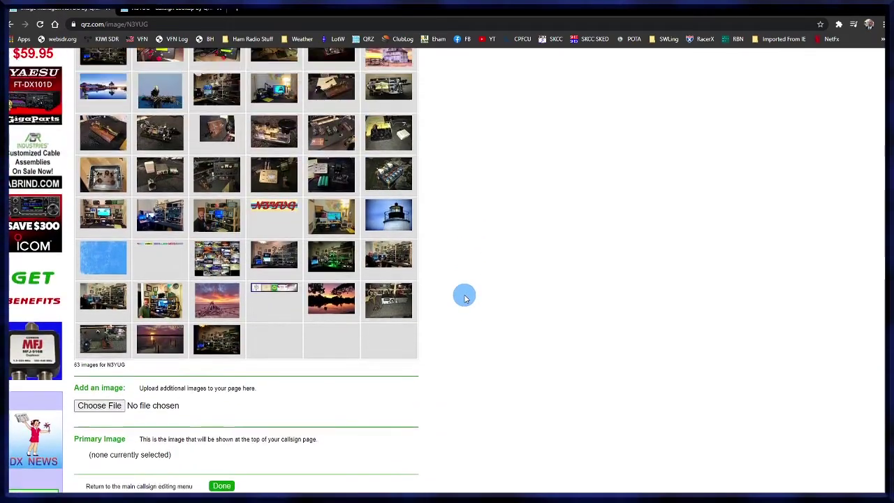
pyautogui.scroll(-5, 464, 297)
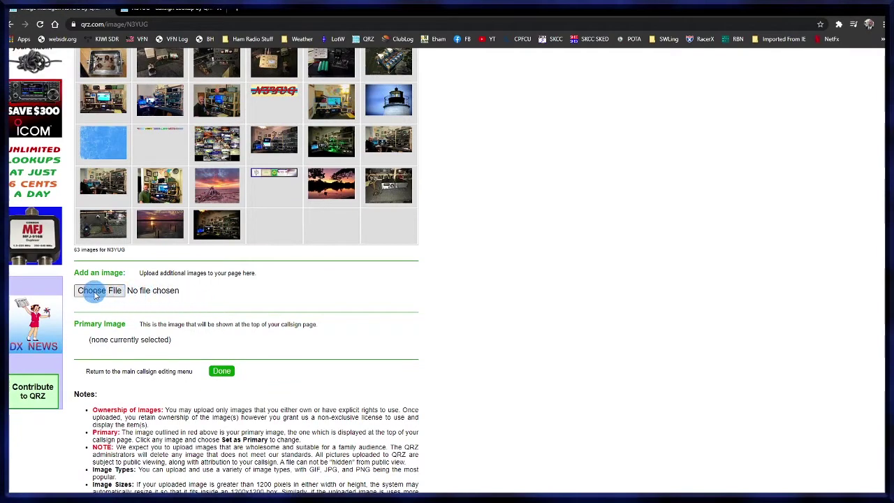
pyautogui.click(96, 292)
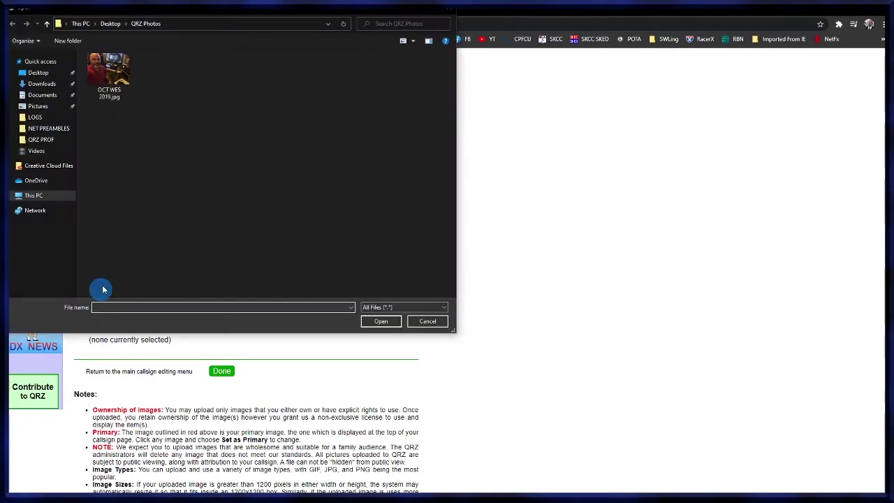
pyautogui.click(113, 67)
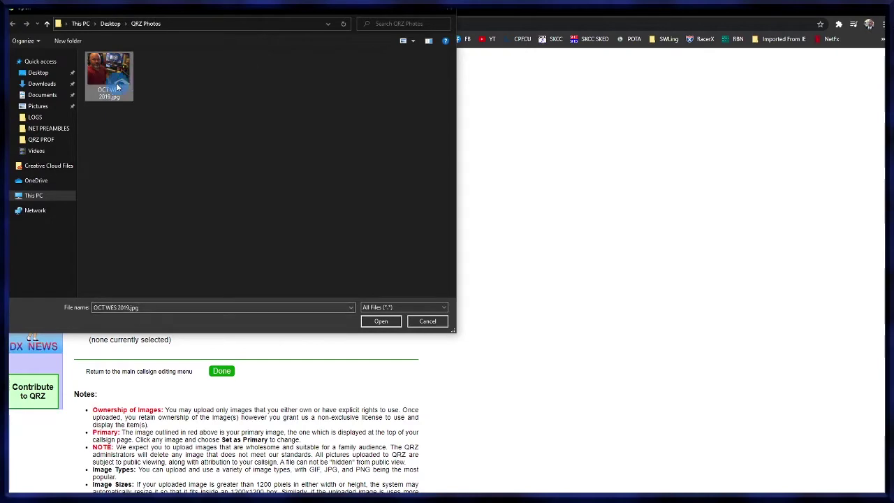
pyautogui.click(382, 322)
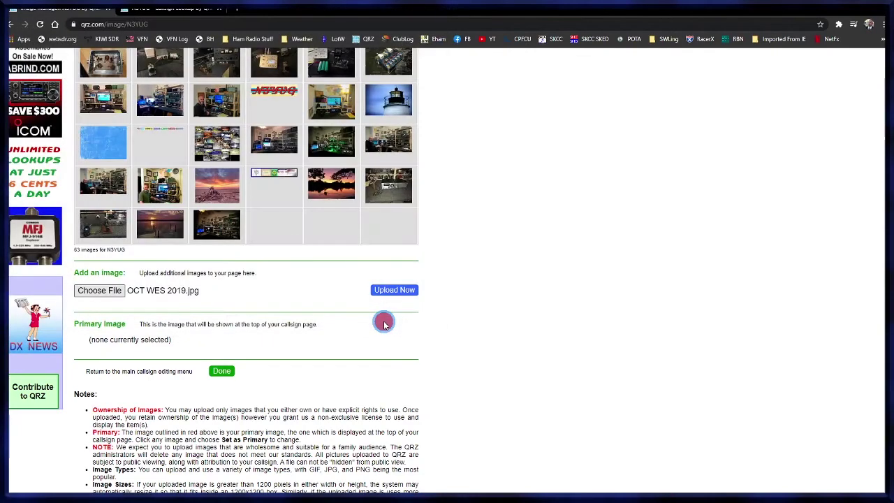
pyautogui.click(396, 293)
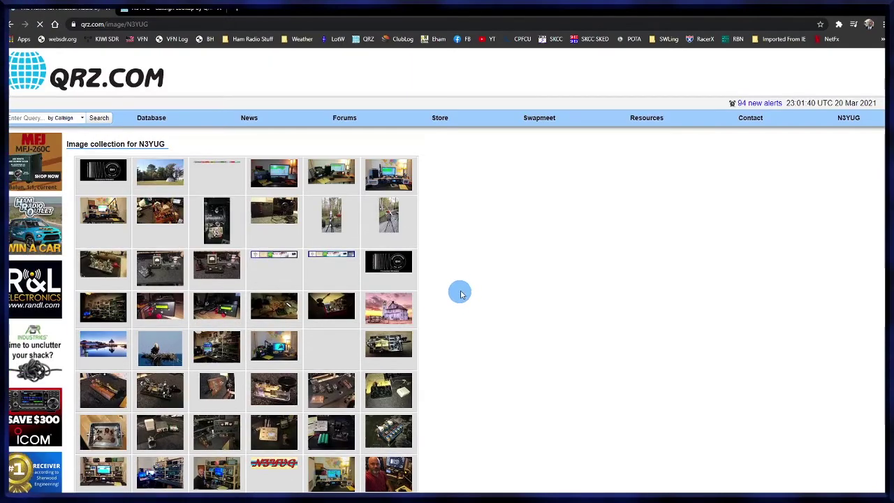
# Examine the uploaded photo and Primary Image section in the image collection, and the picture area of the callsign page
pyautogui.scroll(-7, 466, 292)
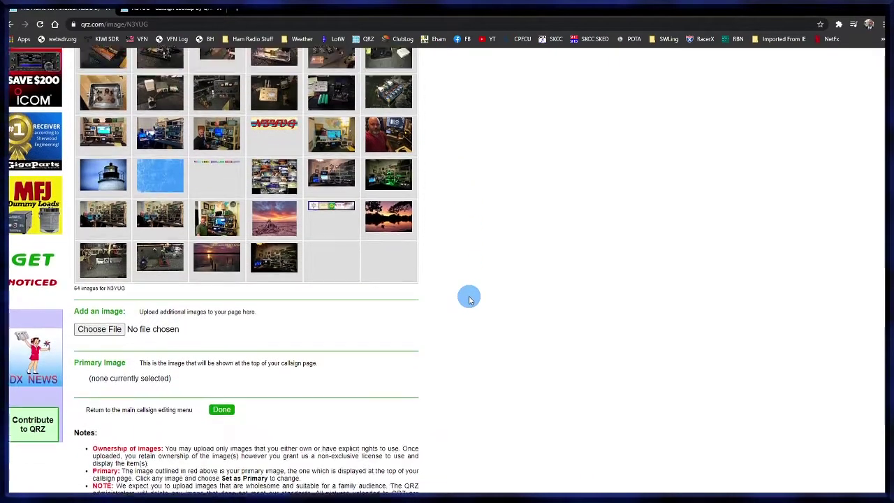
pyautogui.scroll(2, 415, 285)
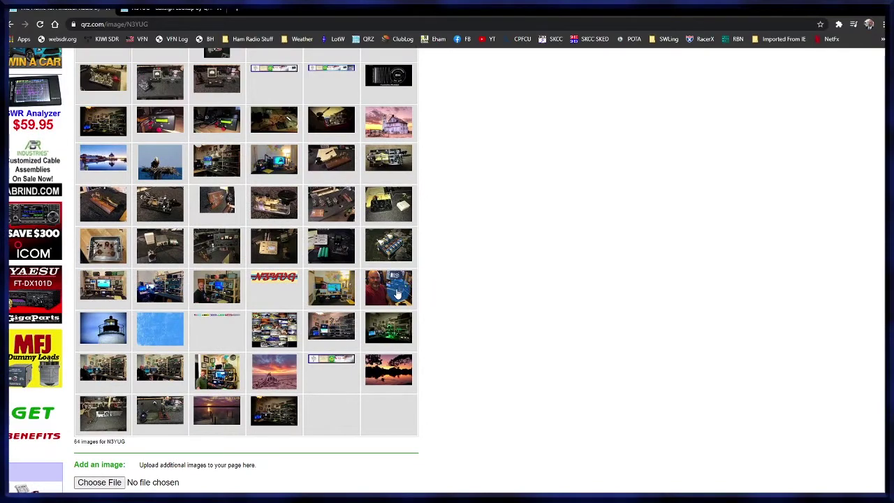
pyautogui.scroll(-3, 476, 307)
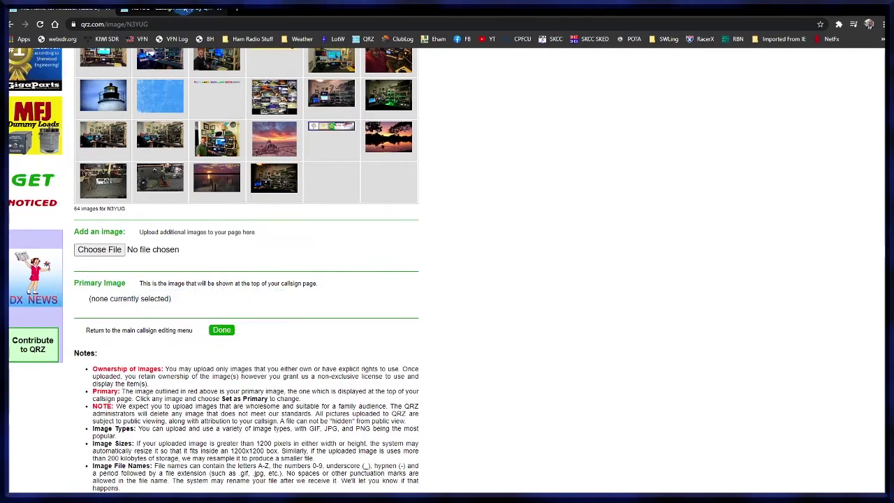
pyautogui.click(208, 12)
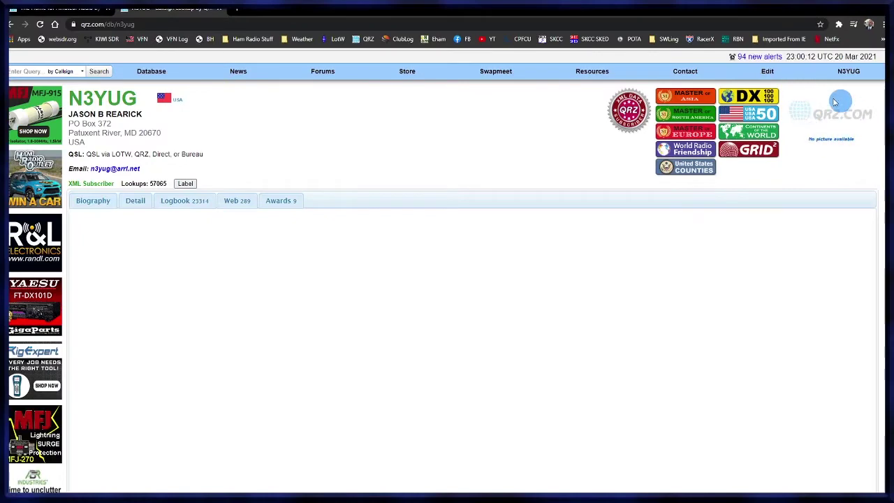
pyautogui.click(63, 12)
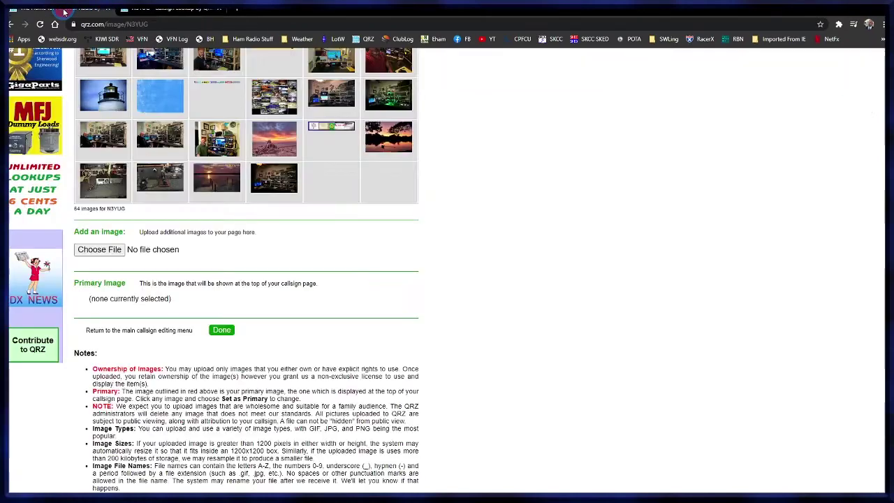
# Set the shack photo FB_sm2_7_2020_Shack.jpg as the primary image and finish editing the pictures
pyautogui.scroll(5, 395, 315)
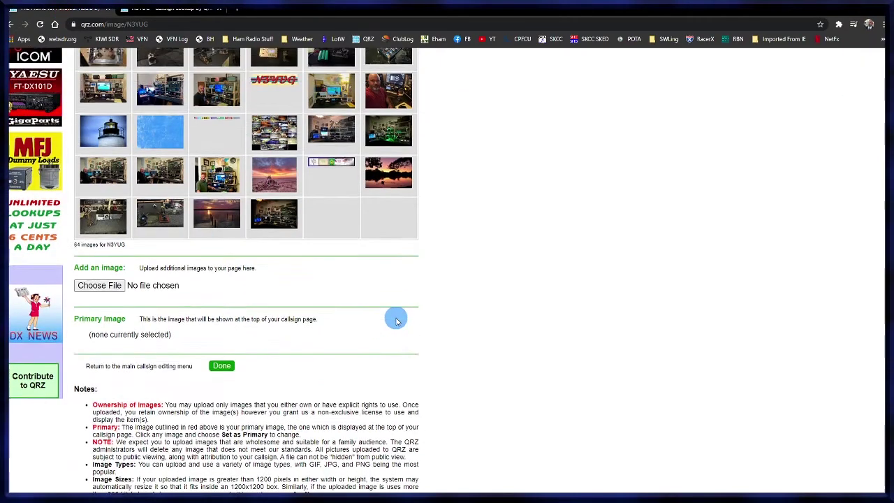
pyautogui.scroll(2, 395, 320)
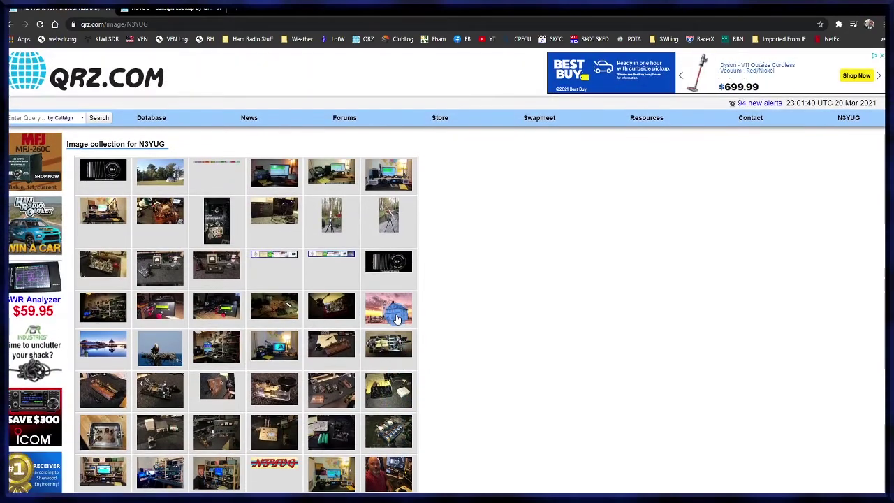
pyautogui.click(224, 347)
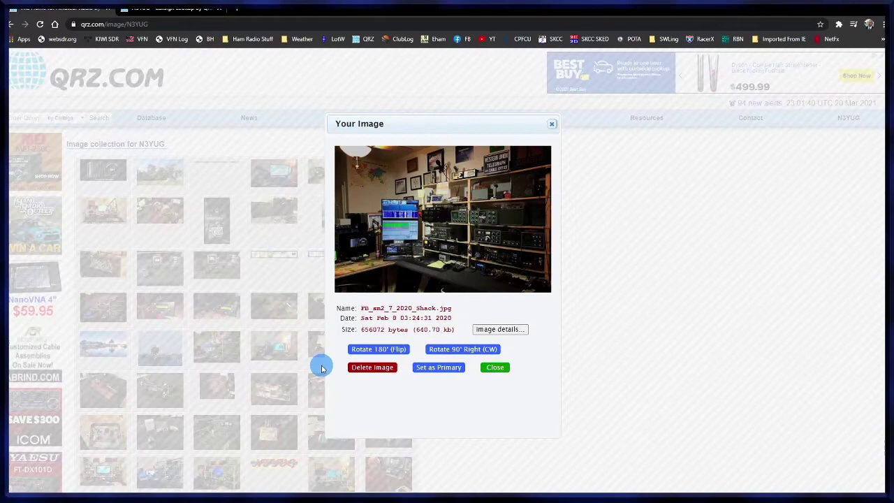
pyautogui.click(437, 368)
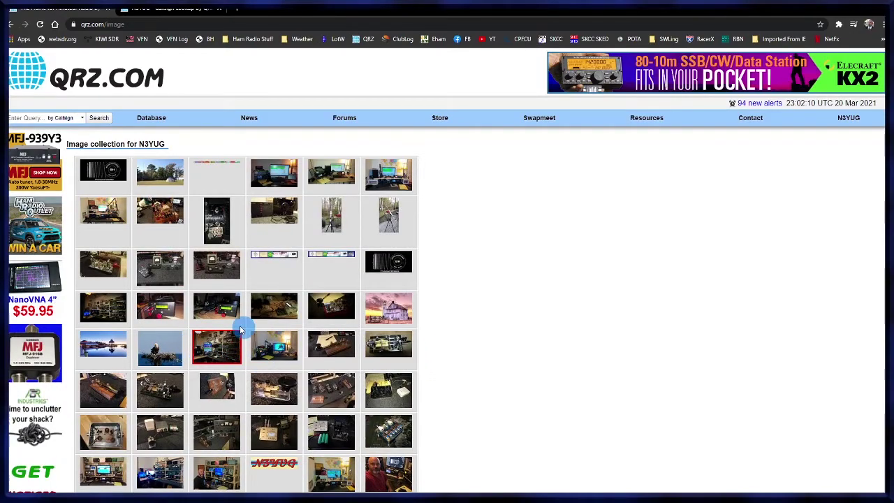
pyautogui.scroll(-5, 356, 340)
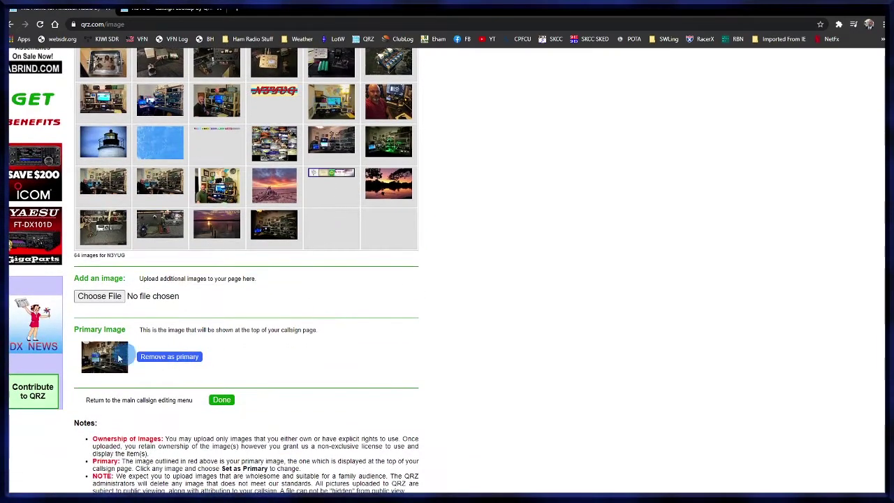
pyautogui.click(221, 399)
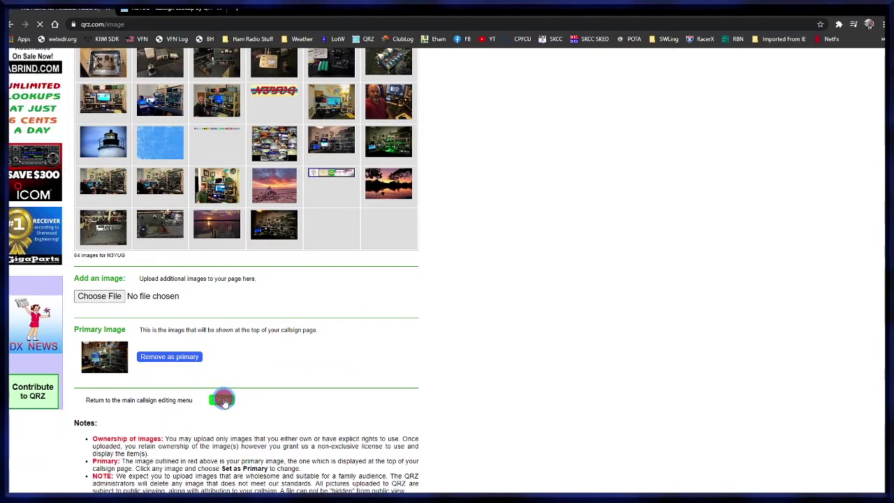
# Reload the callsign page to check its primary image, and return to the Callsign Update Manager
pyautogui.click(178, 9)
pyautogui.click(40, 25)
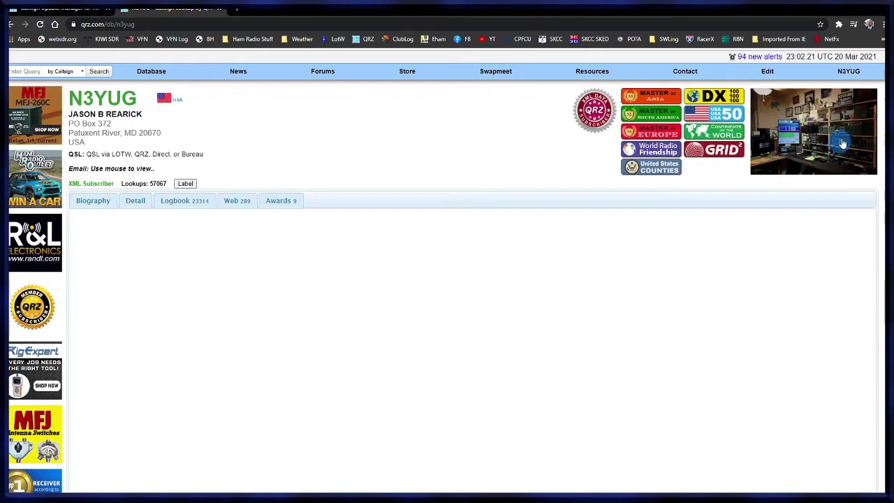
pyautogui.click(767, 71)
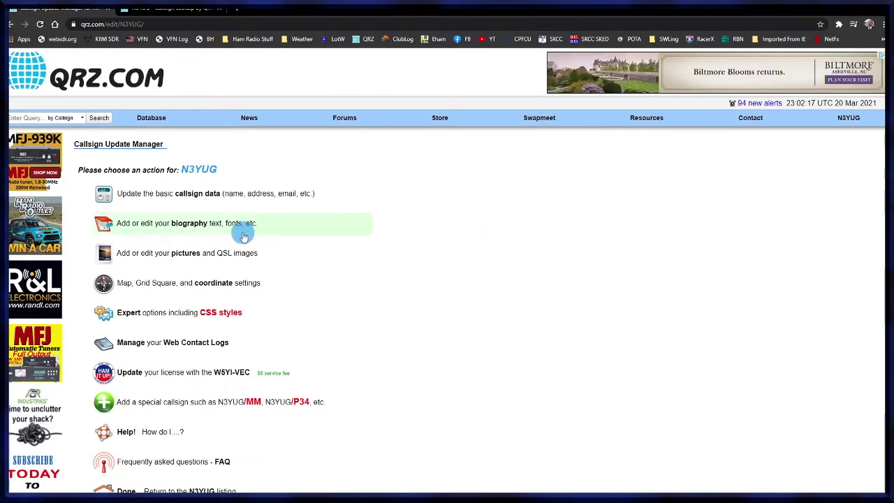
# Open the biography editor for the callsign and enlarge its editing area in width and height
pyautogui.click(189, 225)
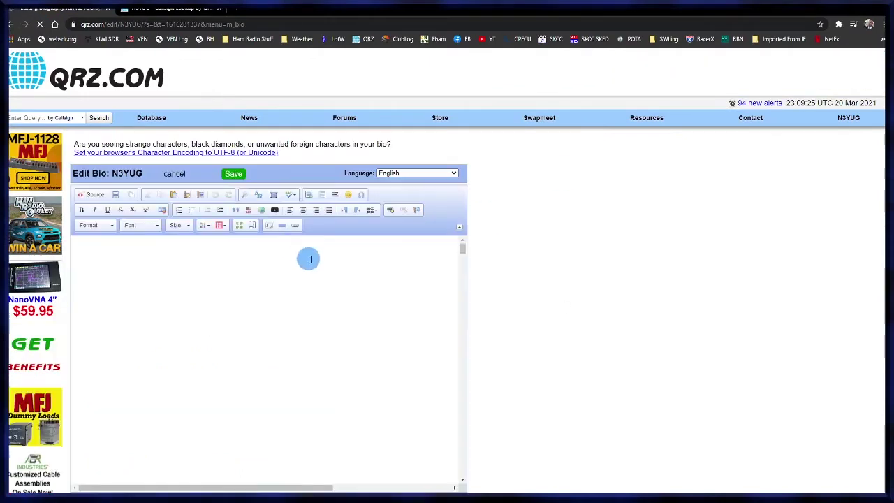
pyautogui.scroll(-1, 516, 359)
pyautogui.scroll(-2, 515, 359)
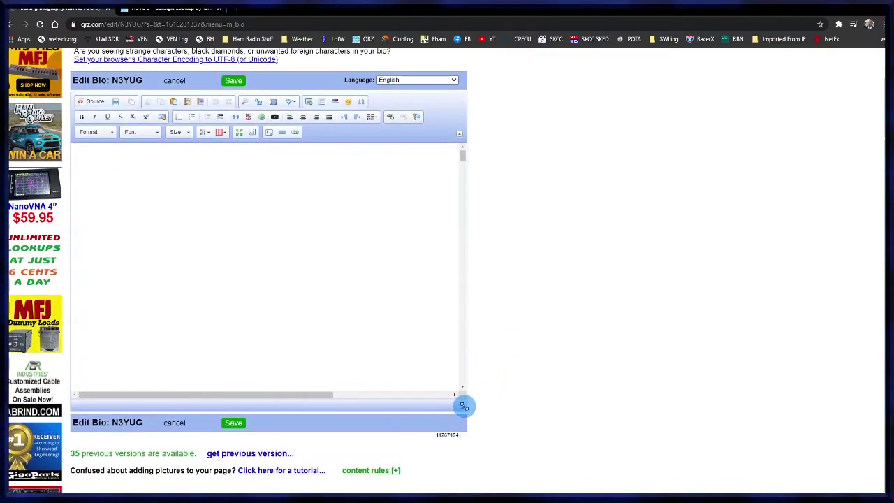
pyautogui.moveTo(463, 406); pyautogui.dragTo(707, 482)
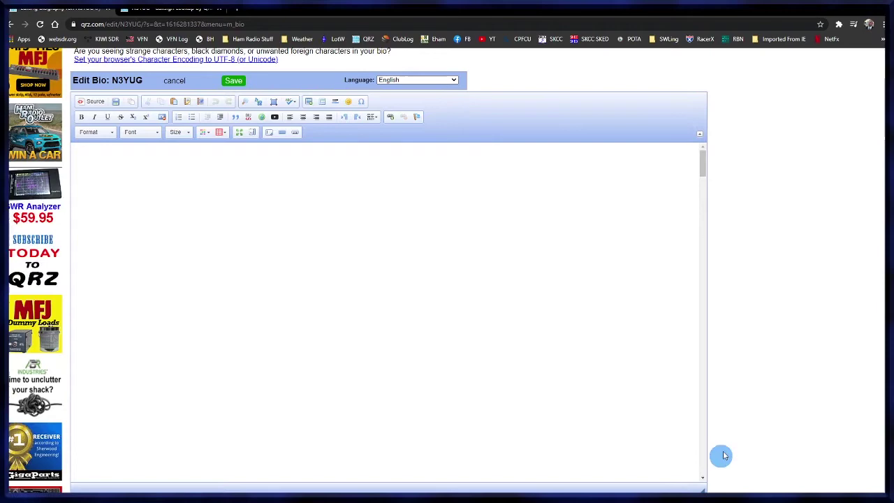
# Examine the font, font size and text colour choices available in the biography editor
pyautogui.scroll(2, 738, 375)
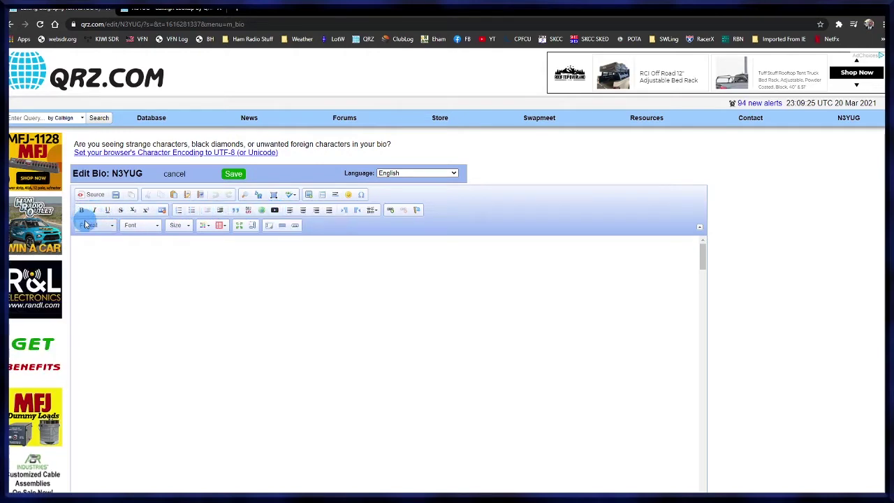
pyautogui.click(156, 229)
pyautogui.scroll(-3, 166, 278)
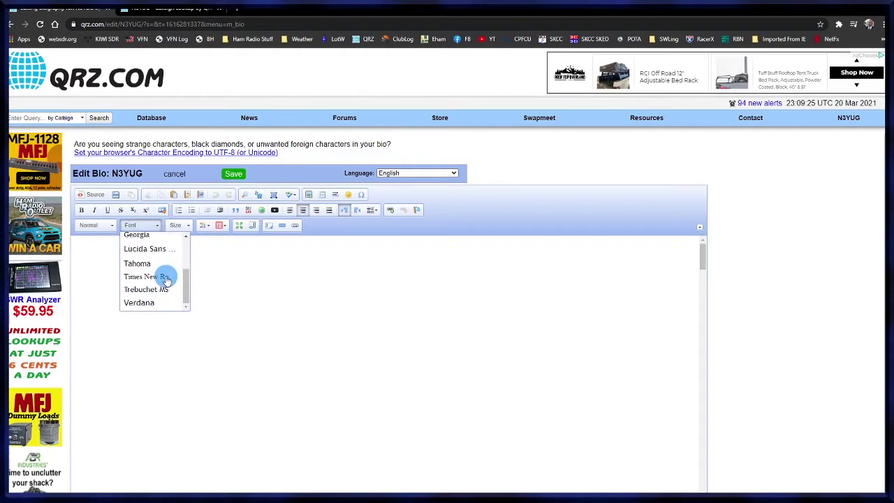
pyautogui.scroll(3, 166, 278)
pyautogui.click(185, 227)
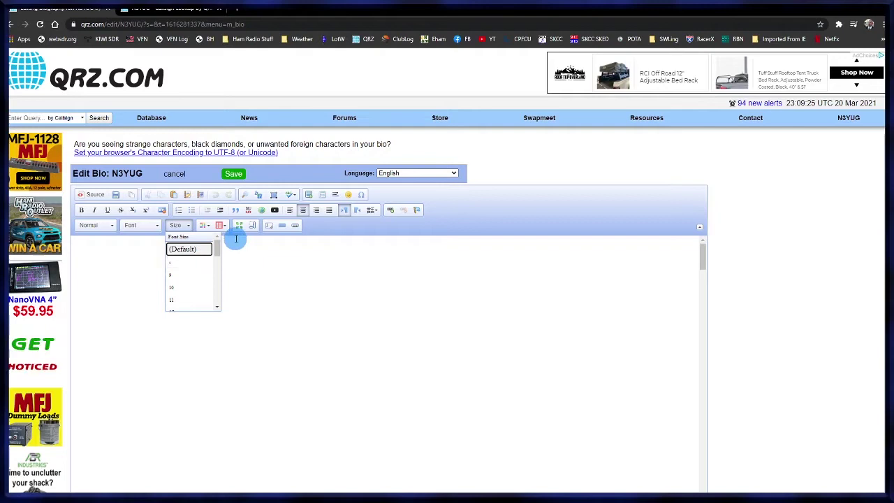
pyautogui.click(187, 224)
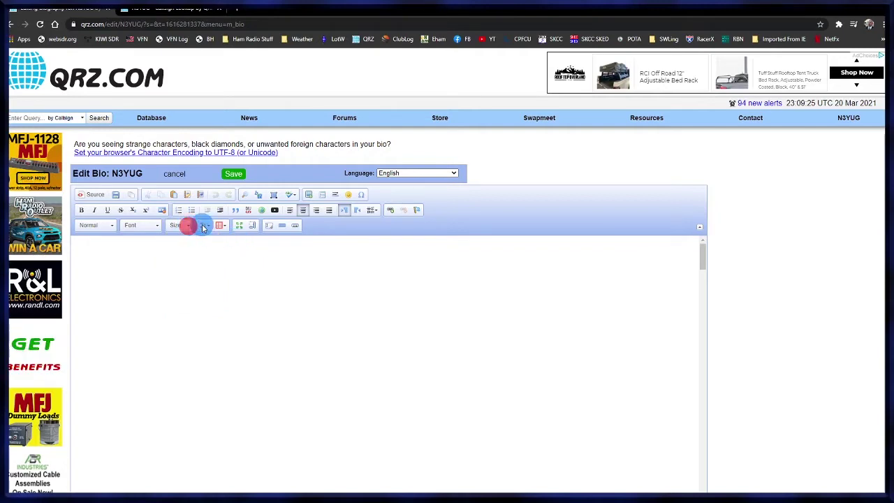
pyautogui.click(208, 226)
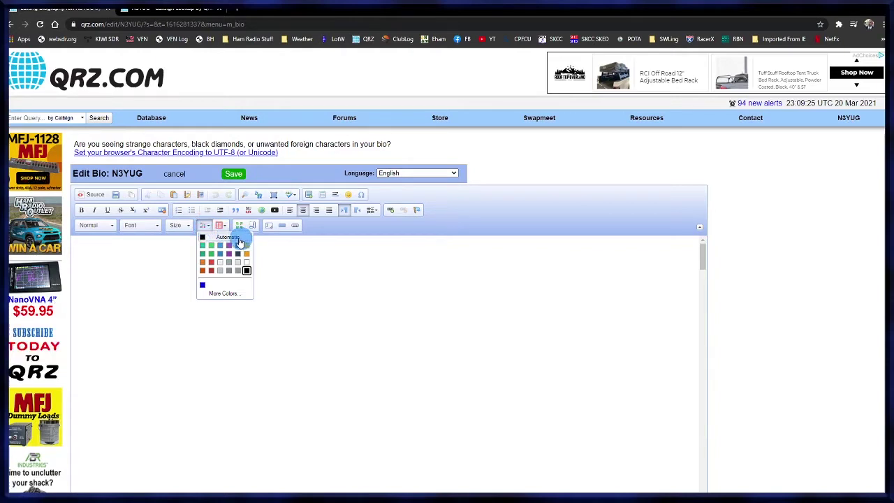
pyautogui.click(202, 225)
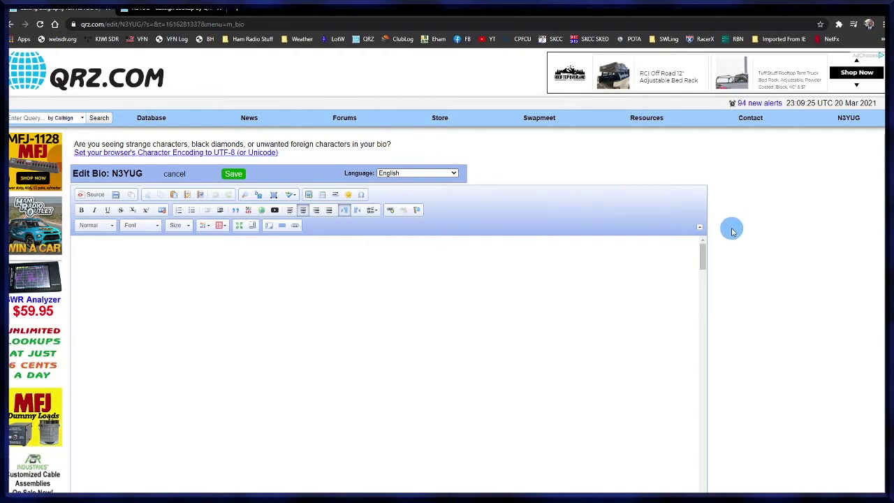
# Start inserting an image at the top of the biography, choosing 20150531_121340.jpg from the Images folder on the server
pyautogui.scroll(-1, 734, 233)
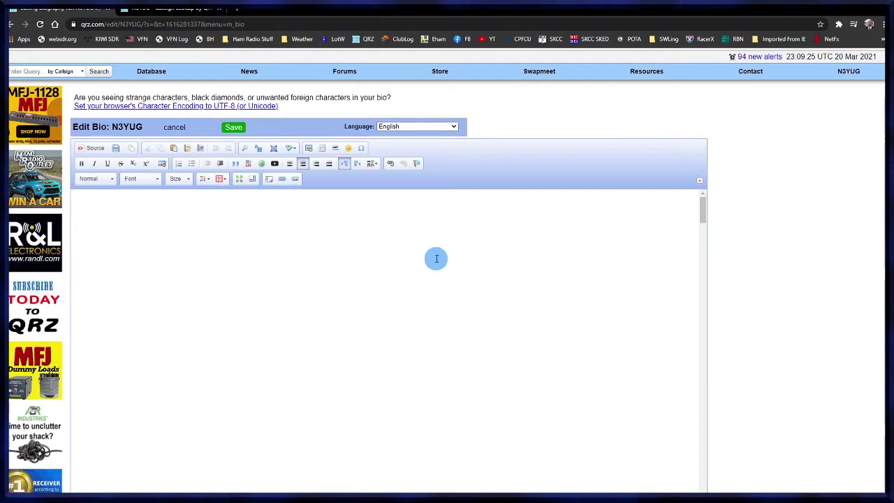
pyautogui.click(350, 206)
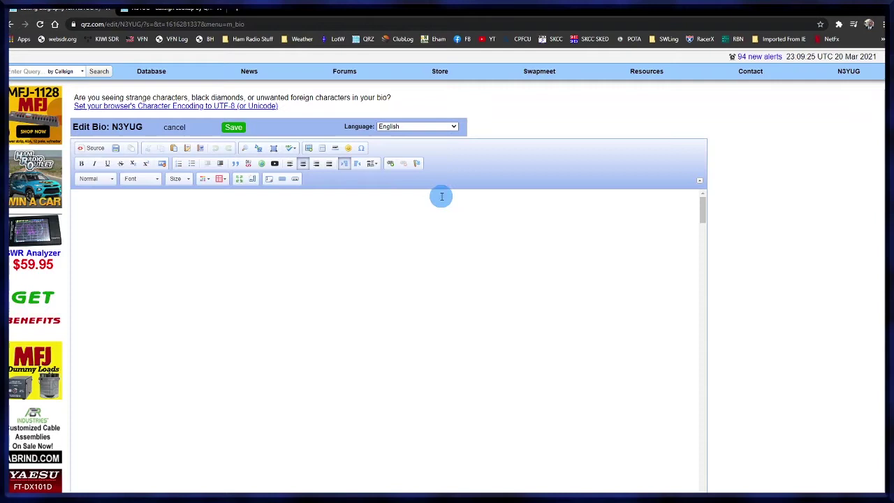
pyautogui.click(309, 149)
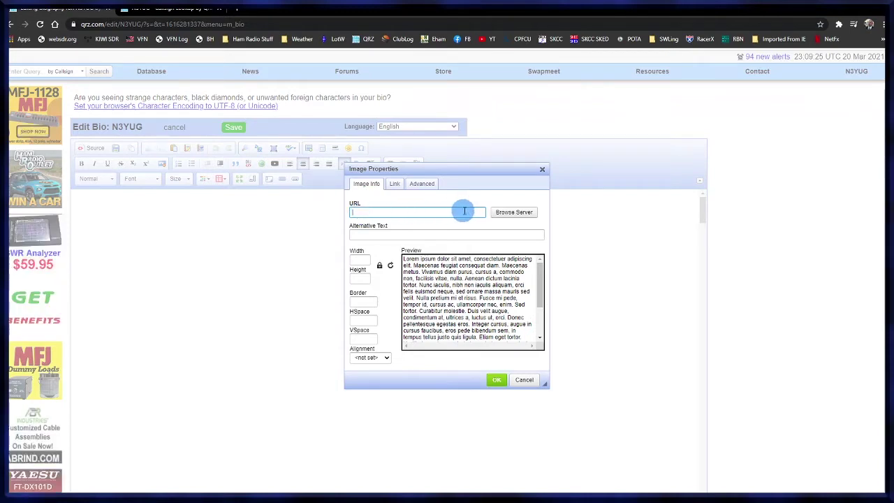
pyautogui.click(513, 215)
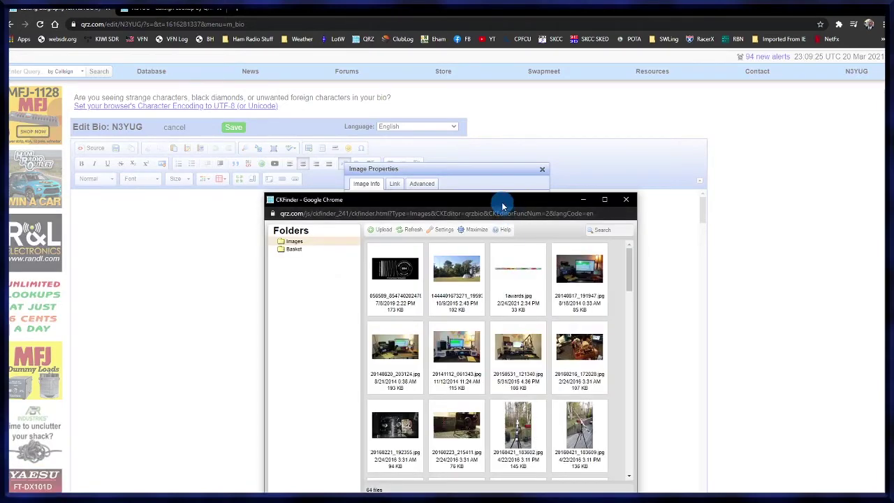
pyautogui.moveTo(503, 206); pyautogui.dragTo(497, 145)
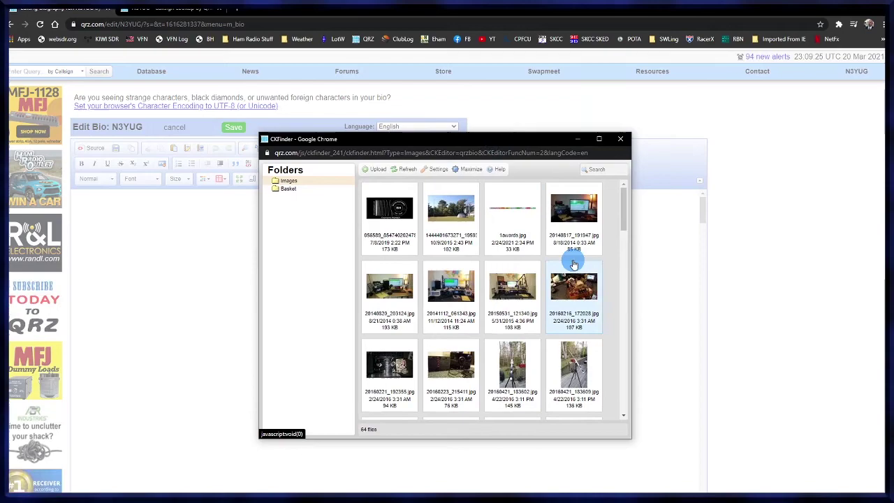
pyautogui.scroll(-9, 569, 272)
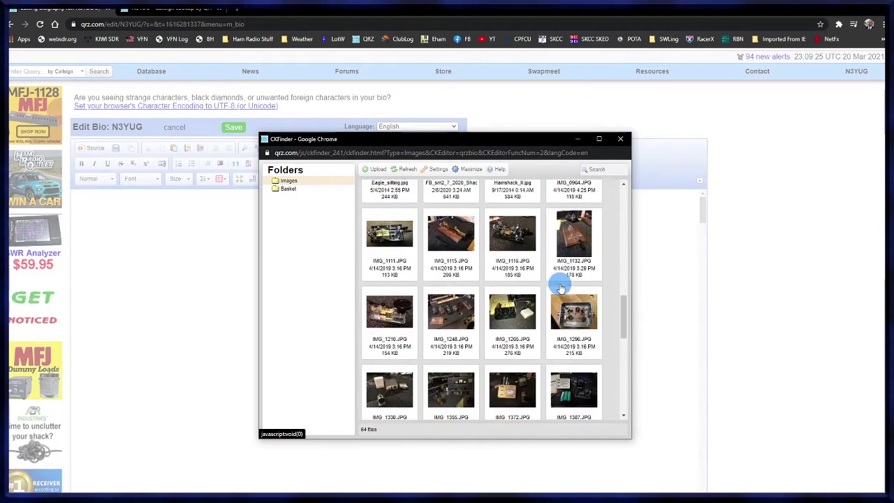
pyautogui.scroll(-5, 560, 288)
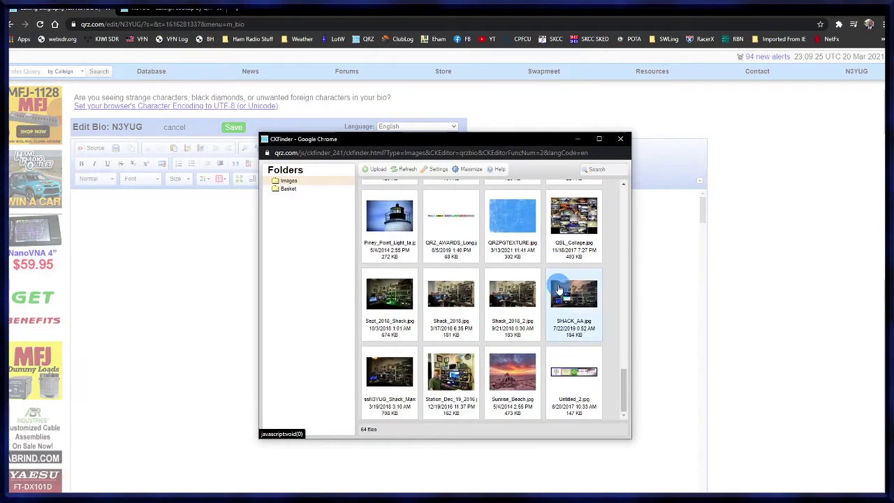
pyautogui.scroll(8, 559, 288)
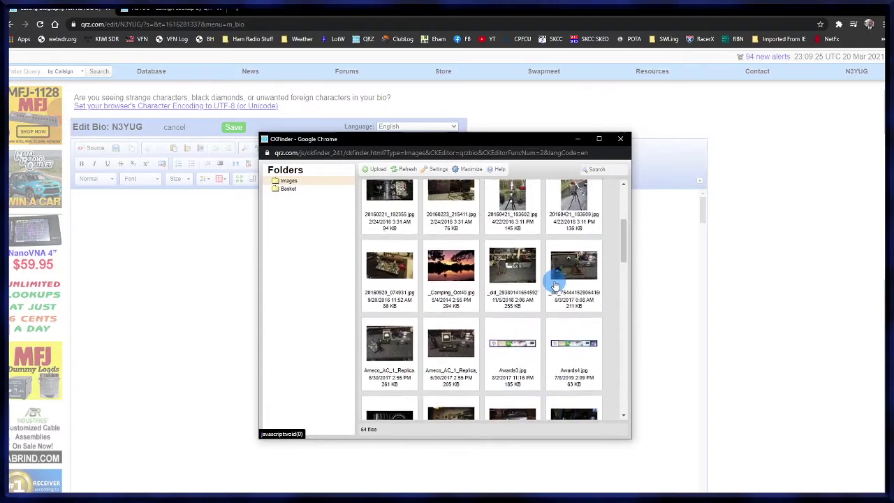
pyautogui.scroll(4, 555, 285)
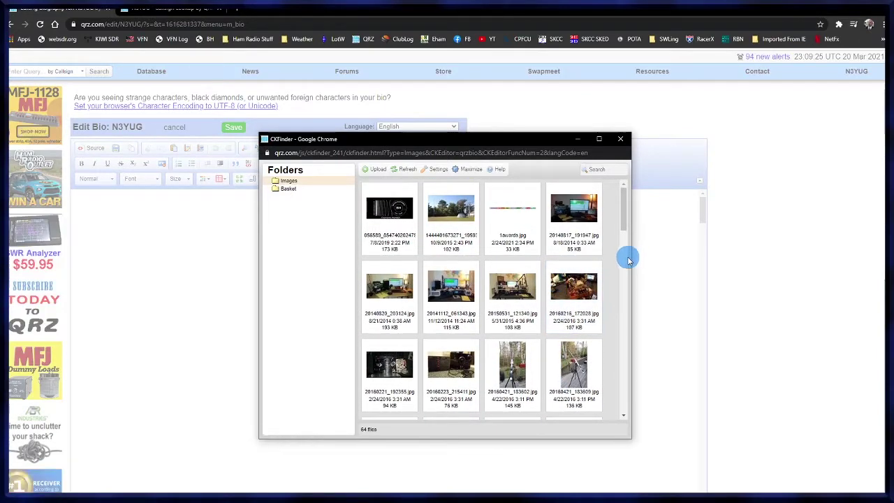
pyautogui.click(523, 292)
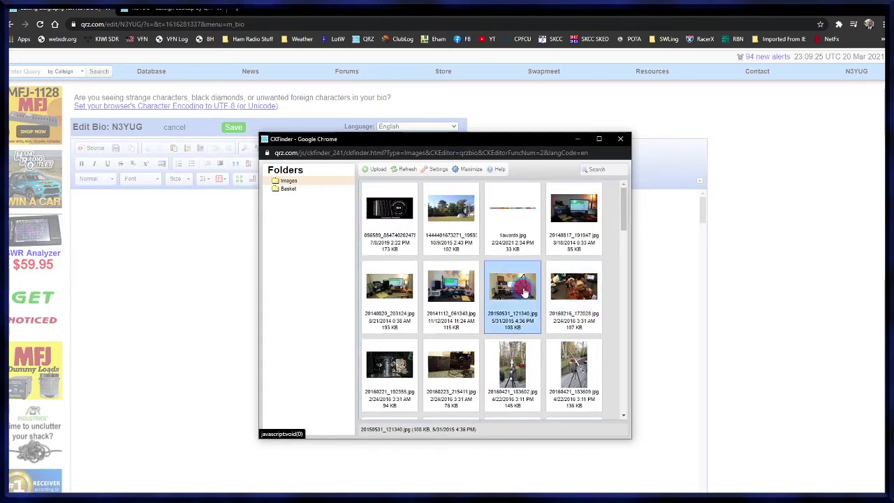
pyautogui.doubleClick(522, 293)
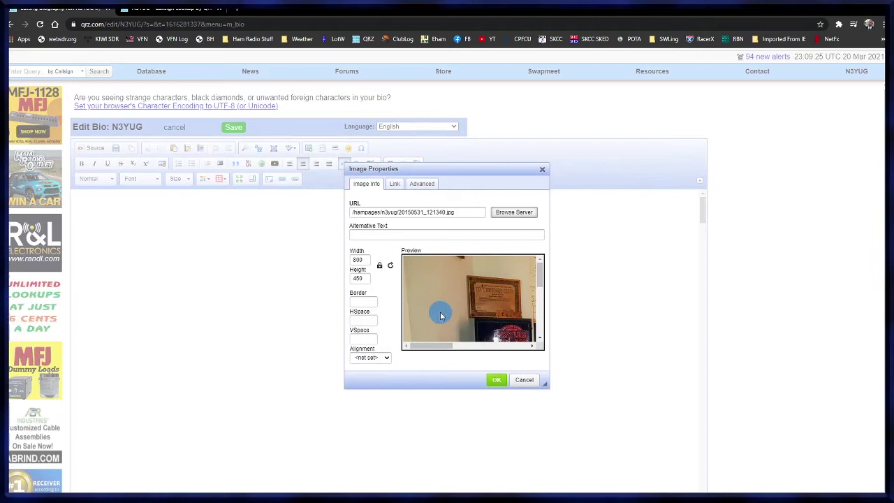
# Set the image's width to 1000 with its proportions locked
pyautogui.doubleClick(356, 260)
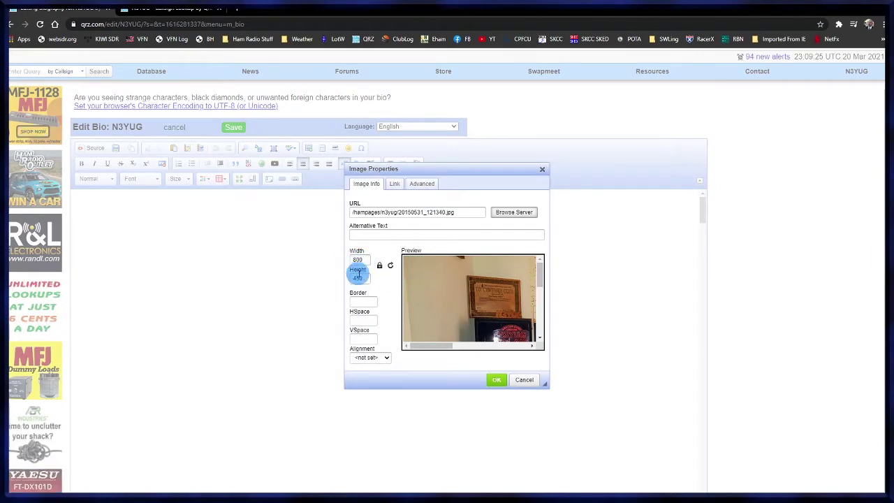
pyautogui.doubleClick(362, 277)
pyautogui.doubleClick(358, 259)
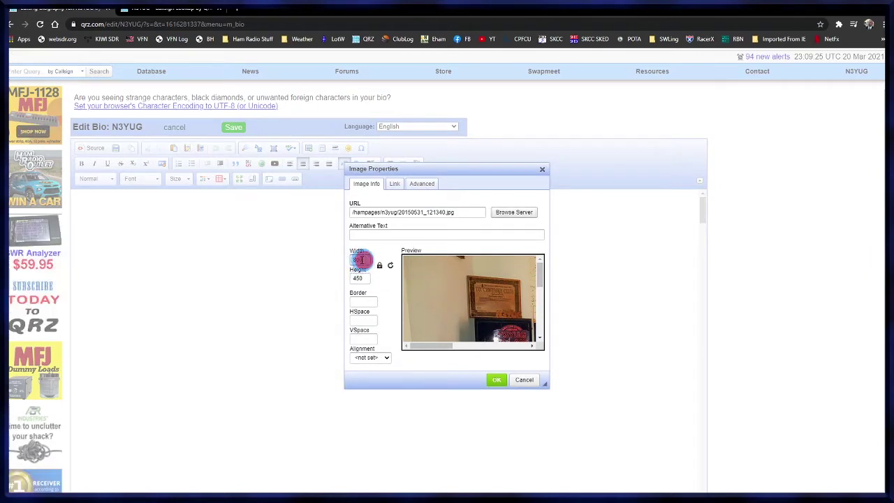
pyautogui.write('1000')
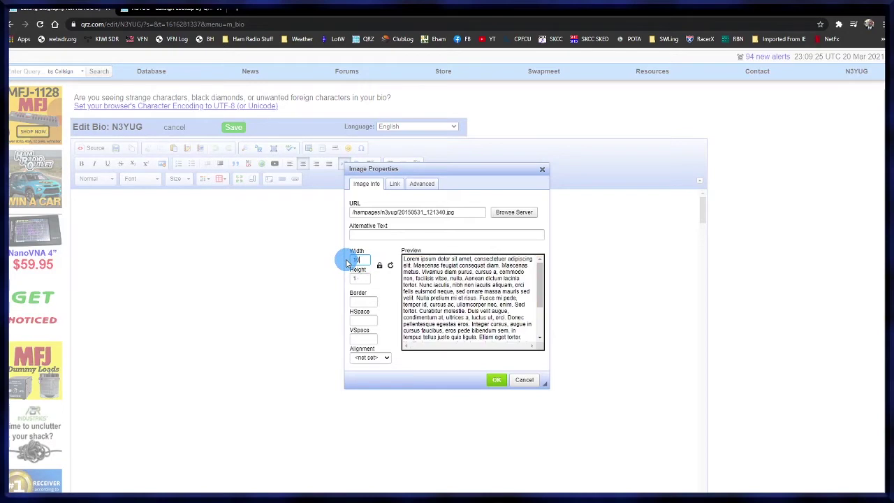
pyautogui.doubleClick(354, 259)
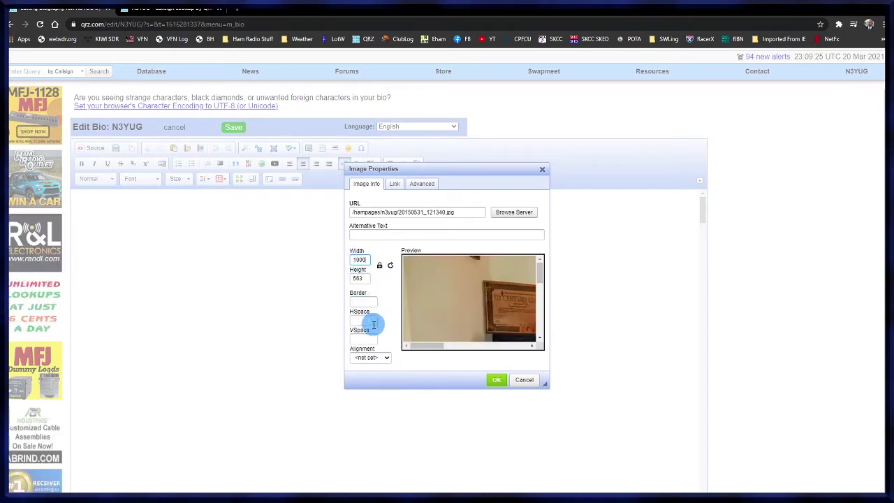
# Leave the image's alignment not set, give it a border of 5 and insert it into the biography
pyautogui.click(384, 358)
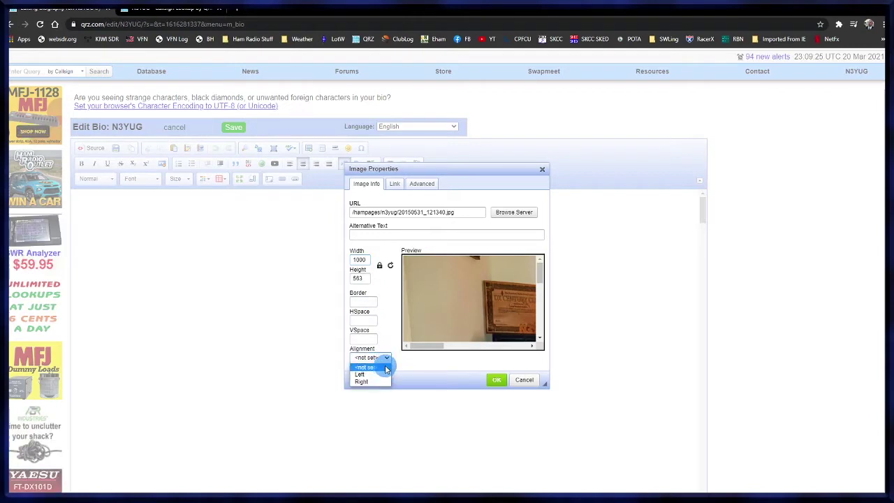
pyautogui.click(385, 369)
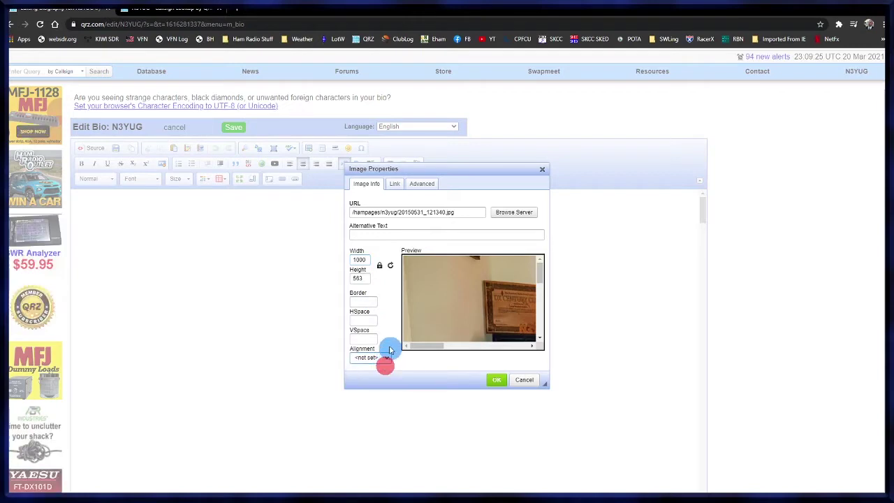
pyautogui.click(369, 301)
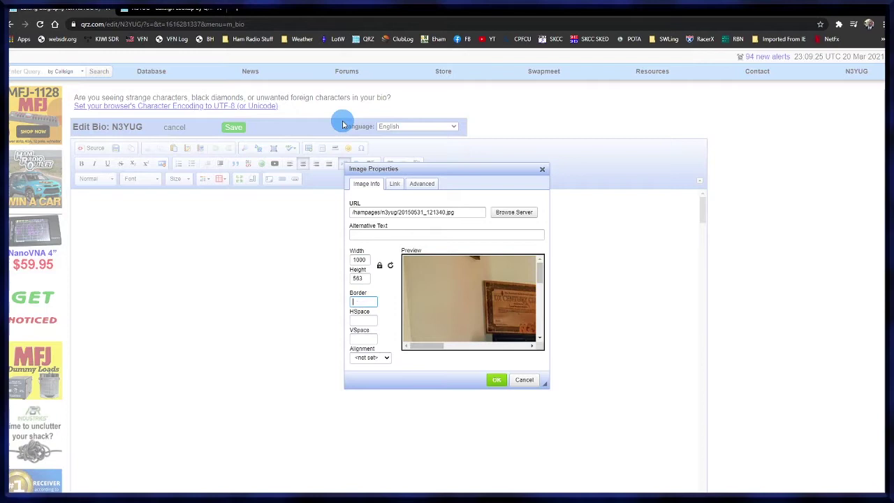
pyautogui.write('5')
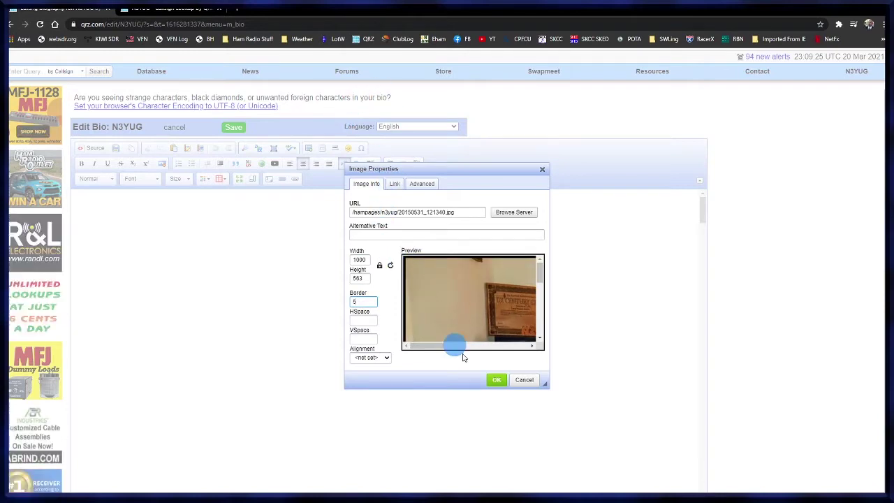
pyautogui.click(498, 382)
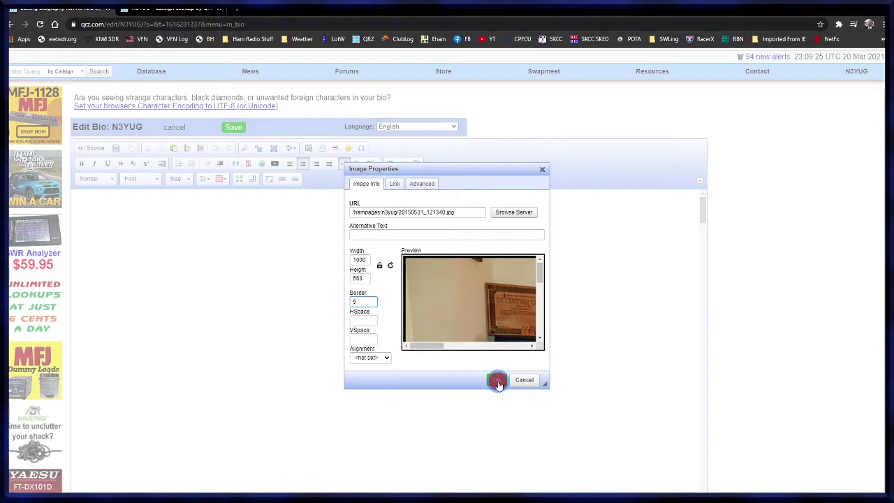
pyautogui.click(498, 382)
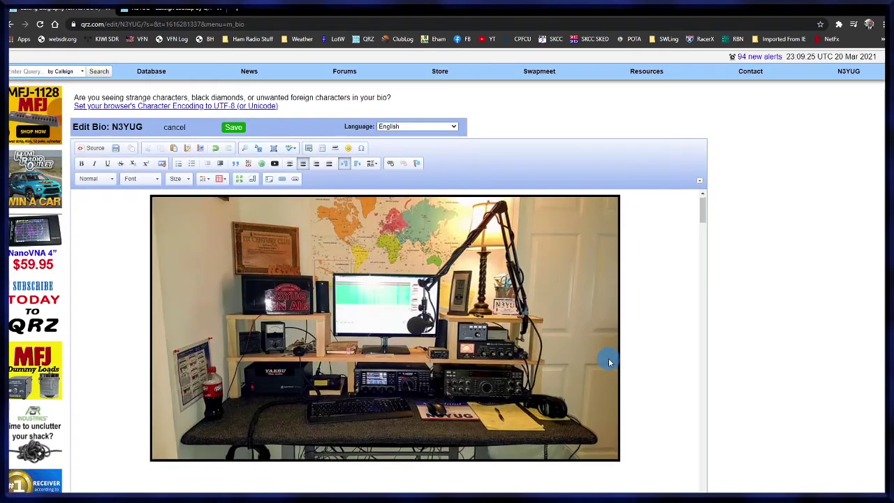
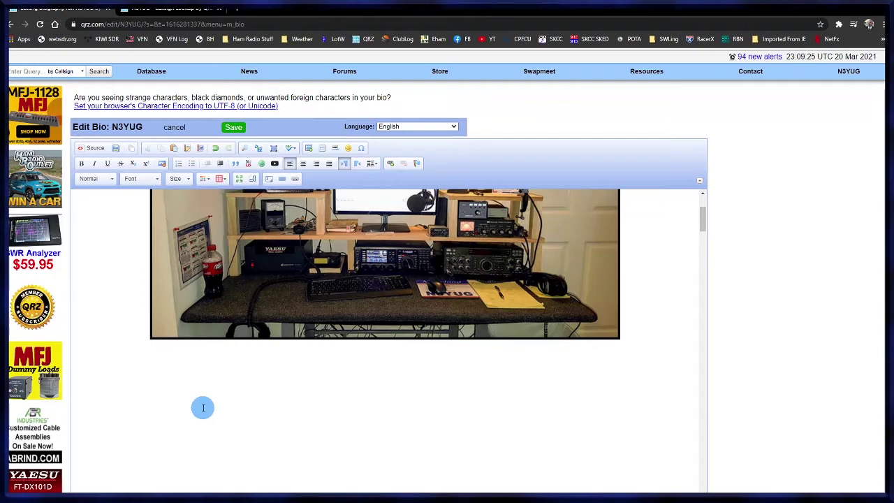
# Write "Welcom to my Ham Radio page here on QRZ." on the line beneath the shack photo in the biography
pyautogui.write('Welcom t')
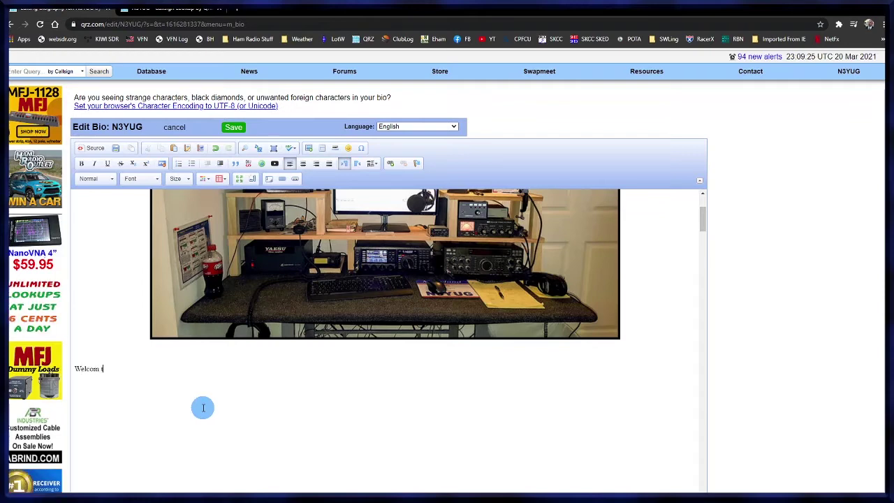
pyautogui.write('o my Ha')
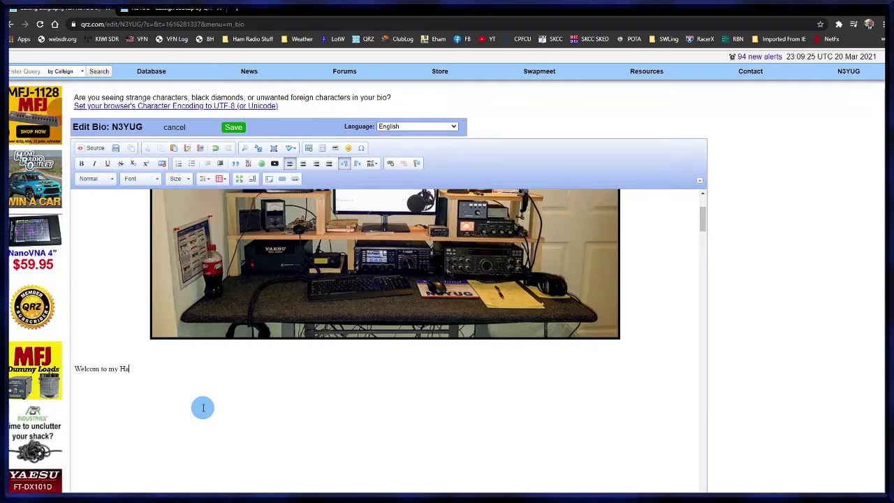
pyautogui.write('mRad')
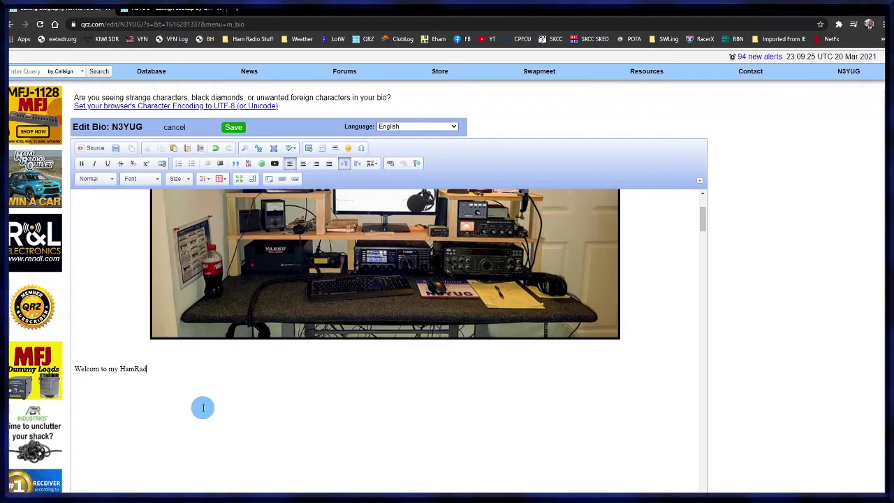
pyautogui.press('BackSpace')
pyautogui.press('BackSpace')
pyautogui.write('Rad')
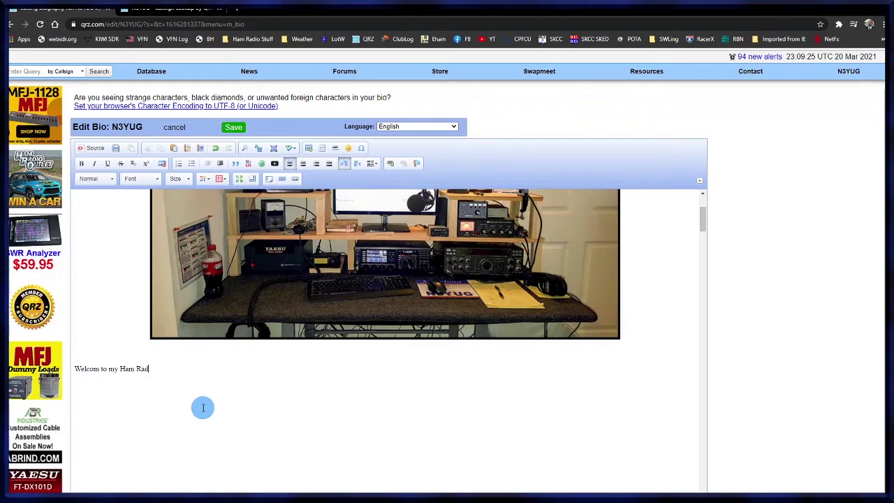
pyautogui.write('io page here on')
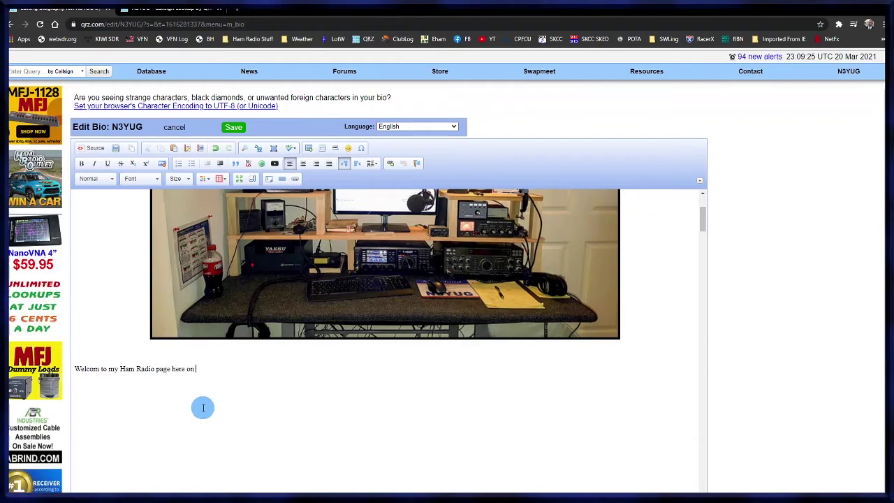
pyautogui.write(' QRZ')
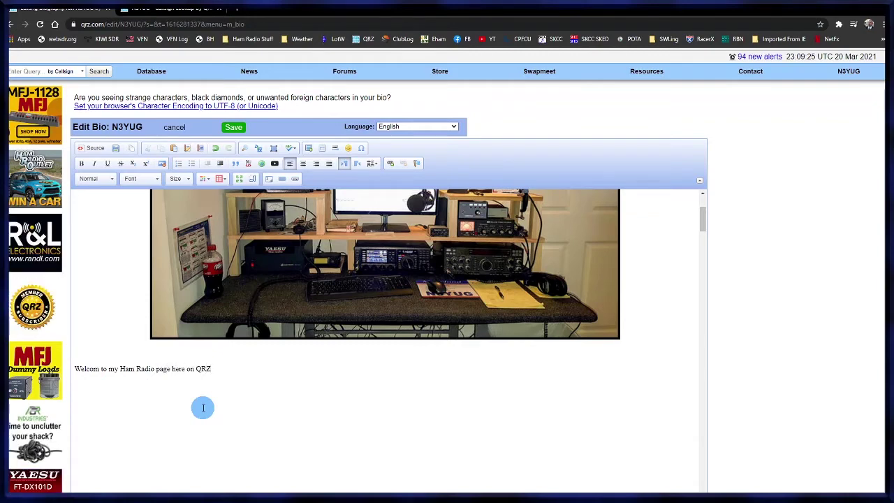
pyautogui.write('.')
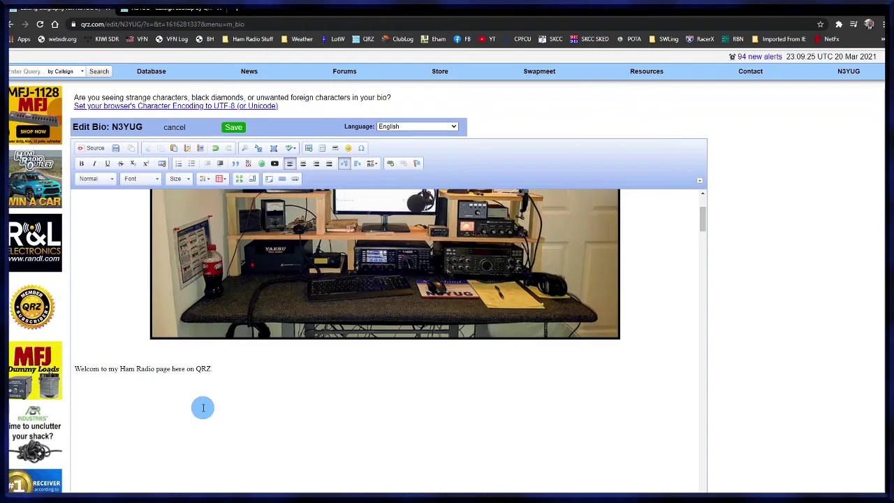
# Continue the welcome text with a sentence giving the operator's first name and saying the Technician license was first obtained in 1997
pyautogui.write('  My')
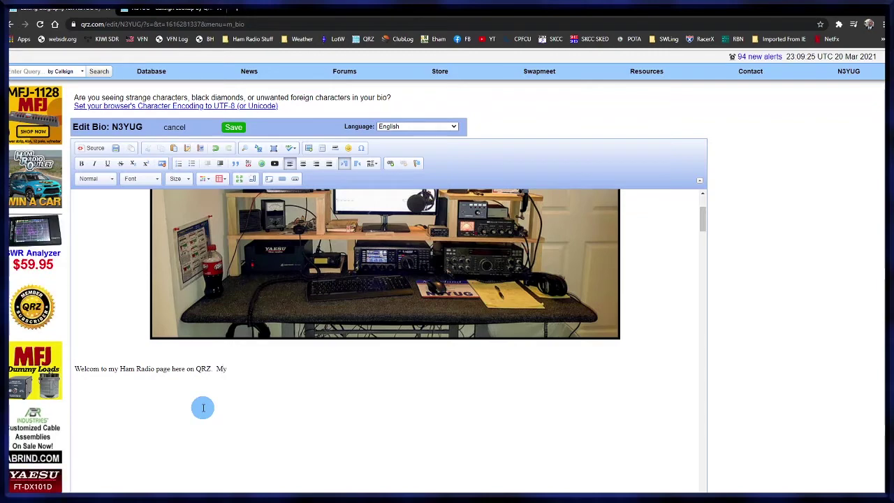
pyautogui.write(' name is Jason and')
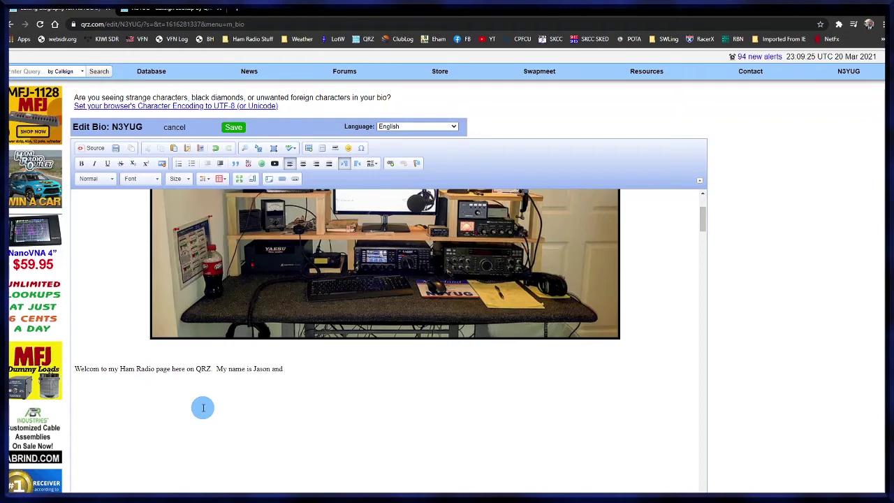
pyautogui.write(' I f')
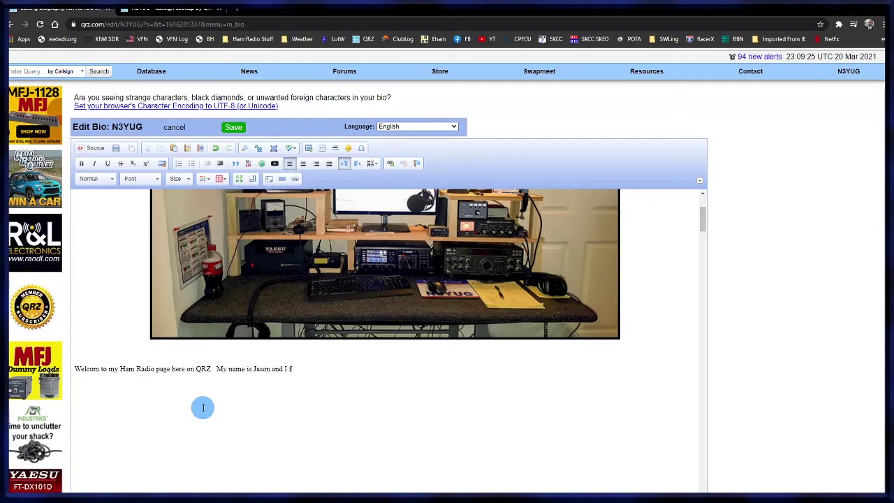
pyautogui.write('irst got')
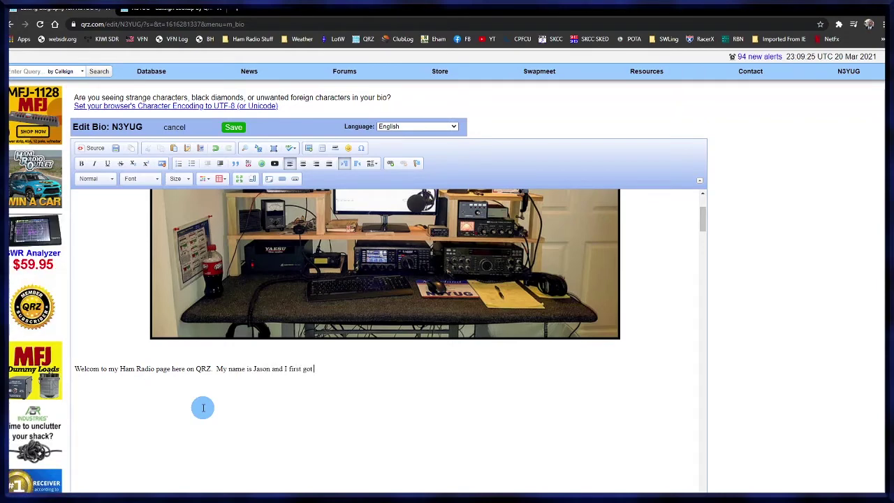
pyautogui.write(' my Tec')
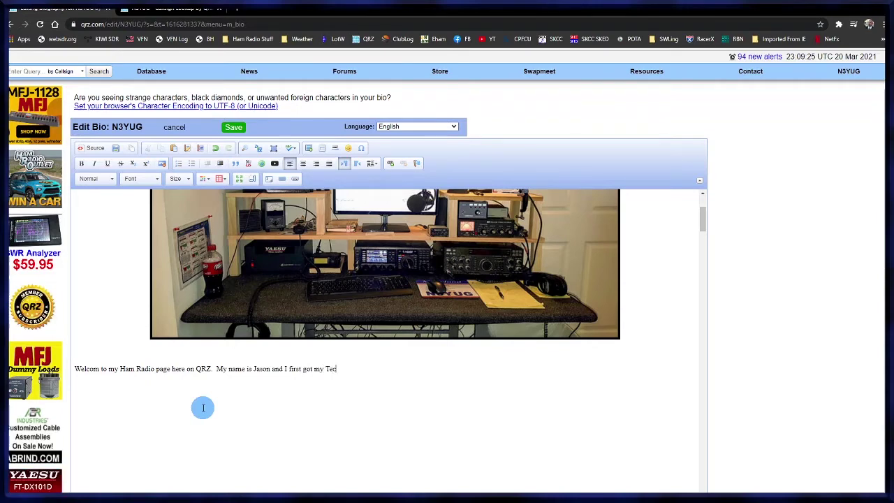
pyautogui.write('hnicia')
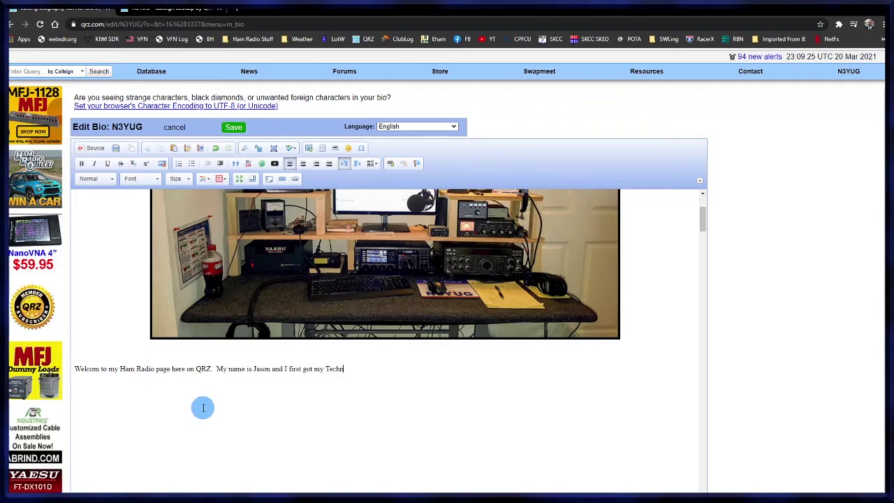
pyautogui.write('n li')
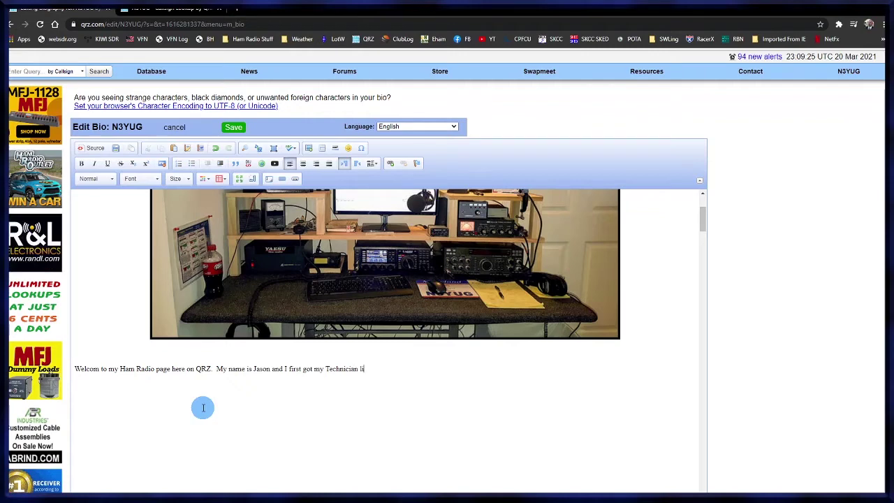
pyautogui.write('cense ')
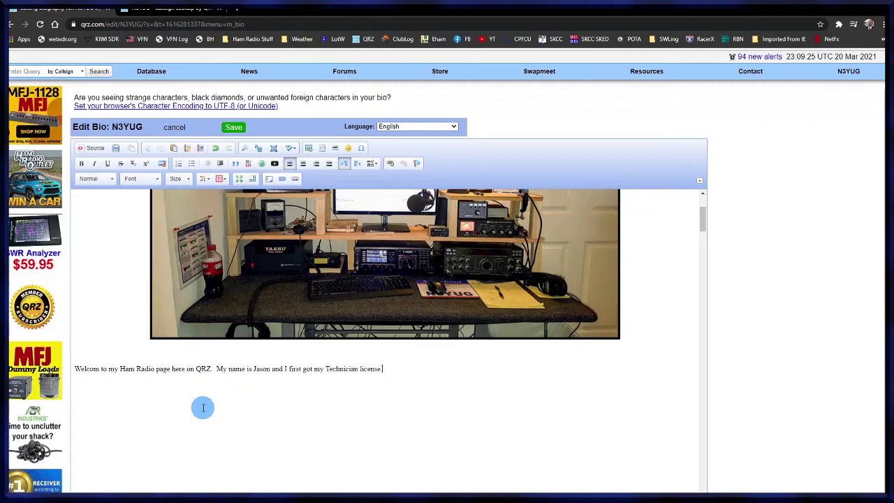
pyautogui.write('in 1997')
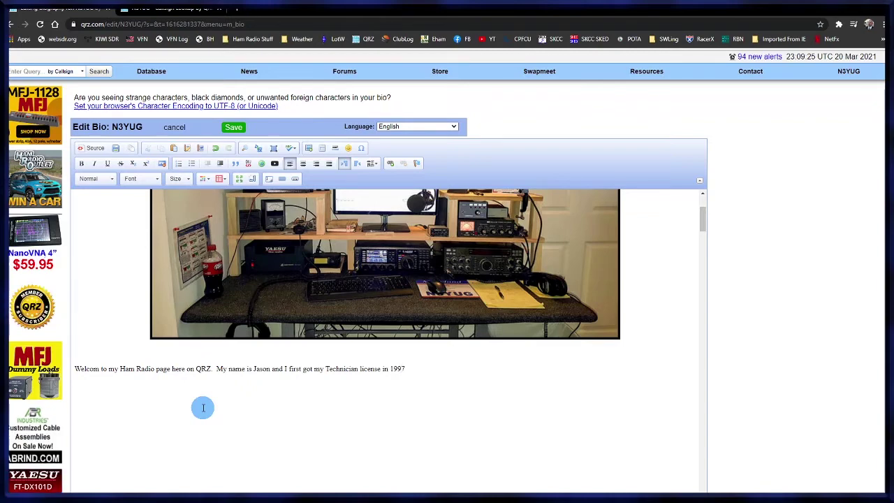
pyautogui.write('. ')
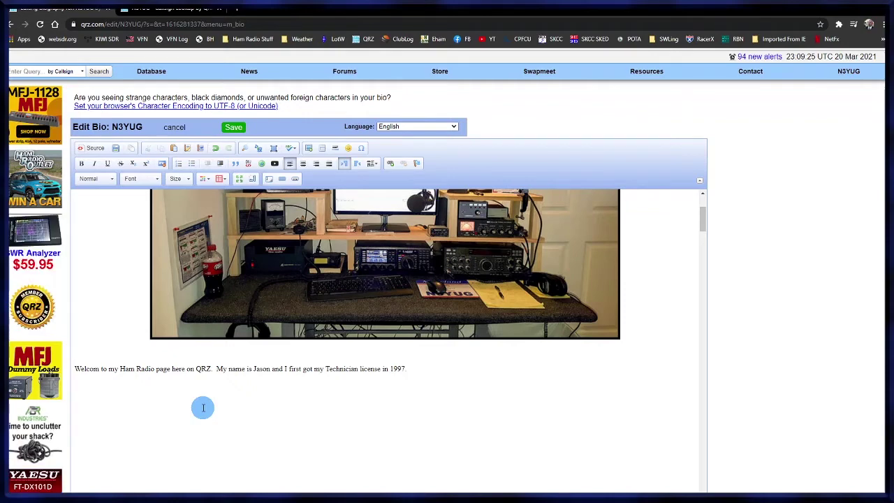
# Add text about Extra class, local 2M chats, HF DXing, Nets, CW, digital modes and building a station of new and old rigs, and save the biography
pyautogui.write('With in')
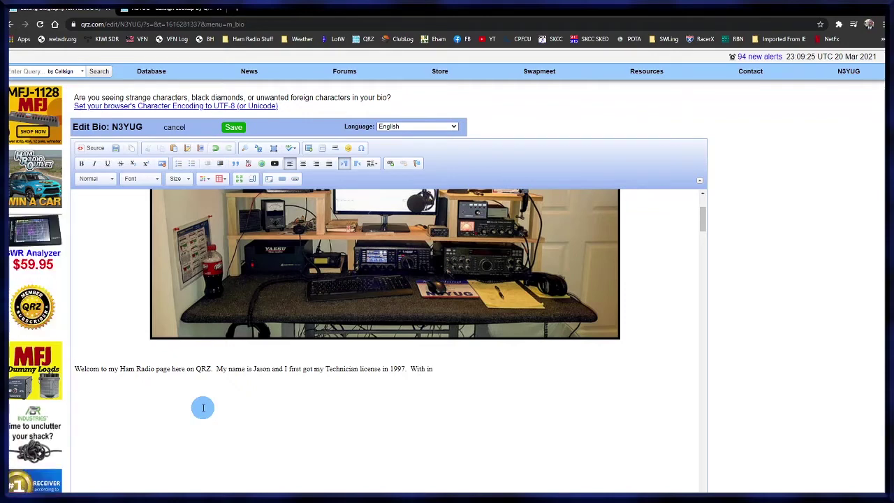
pyautogui.write('in a ')
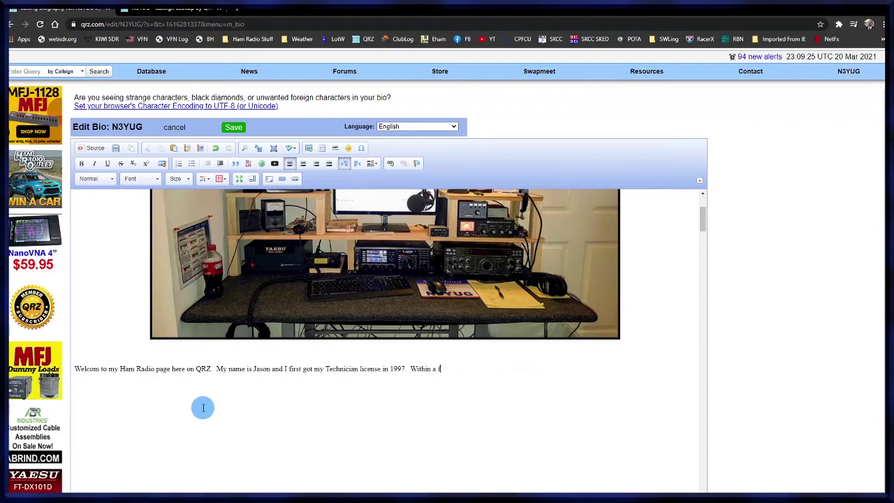
pyautogui.write('few years I moved up to Extra class.  I enjoy local 2M chats, HF DXing, Nets, CW, and some digital modes.  I have built up my station over the last several years to include new, and old rigs.  I enjoy operating them all very much')
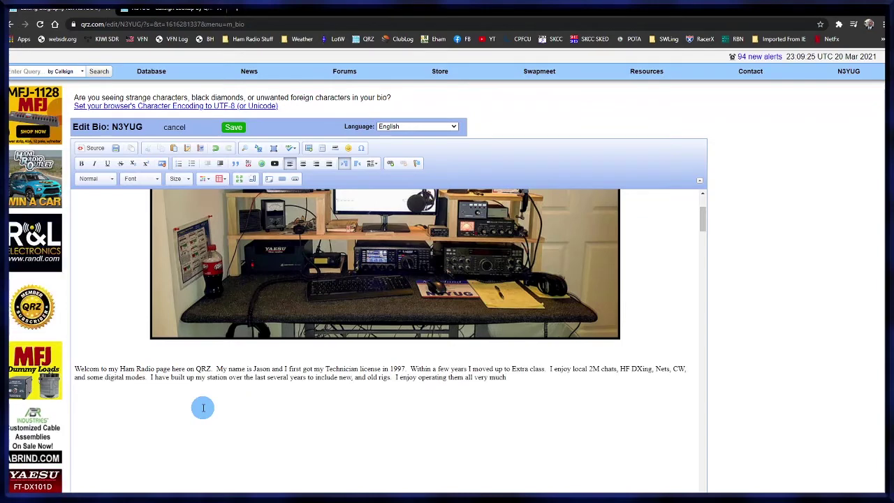
pyautogui.write('.')
pyautogui.click(232, 129)
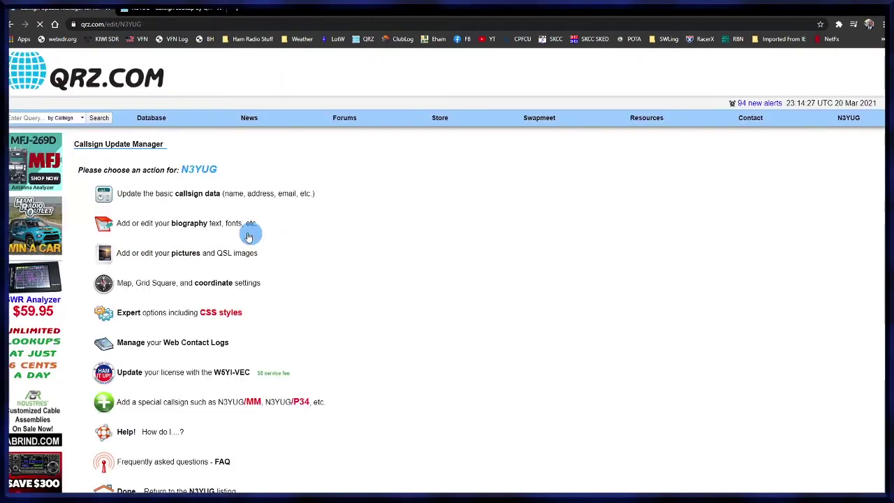
# Reopen the biography for editing and enlarge the editing area to fit the full shack photo and introduction text
pyautogui.click(215, 224)
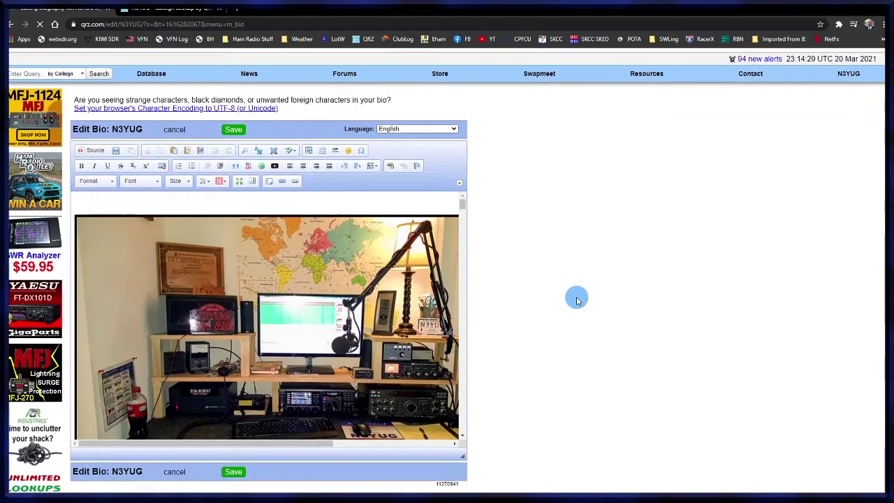
pyautogui.scroll(-2, 504, 393)
pyautogui.moveTo(463, 405); pyautogui.dragTo(753, 490)
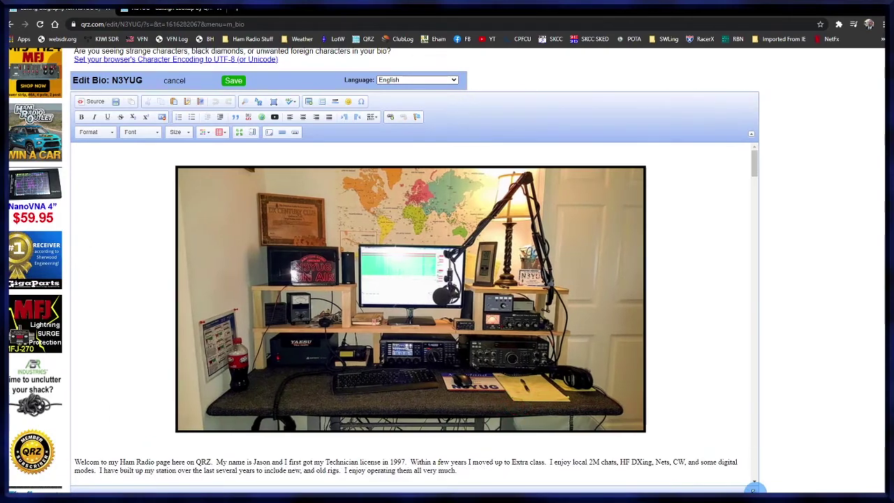
# Reload the public callsign page and review how the biography's photo and introduction text are displayed
pyautogui.click(199, 14)
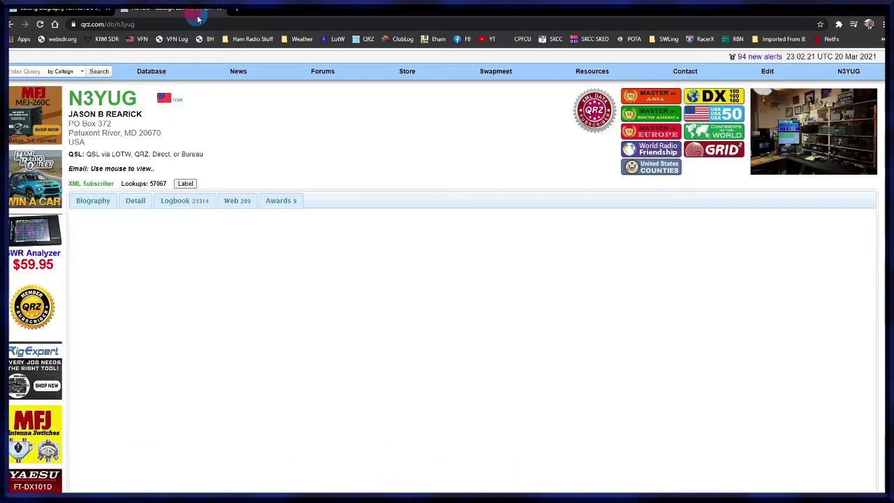
pyautogui.click(41, 24)
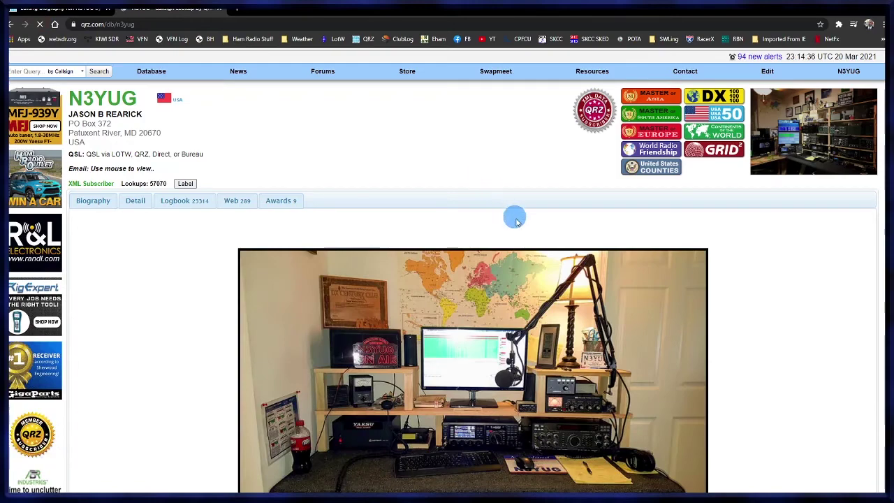
pyautogui.scroll(-1, 515, 216)
pyautogui.scroll(-1, 523, 231)
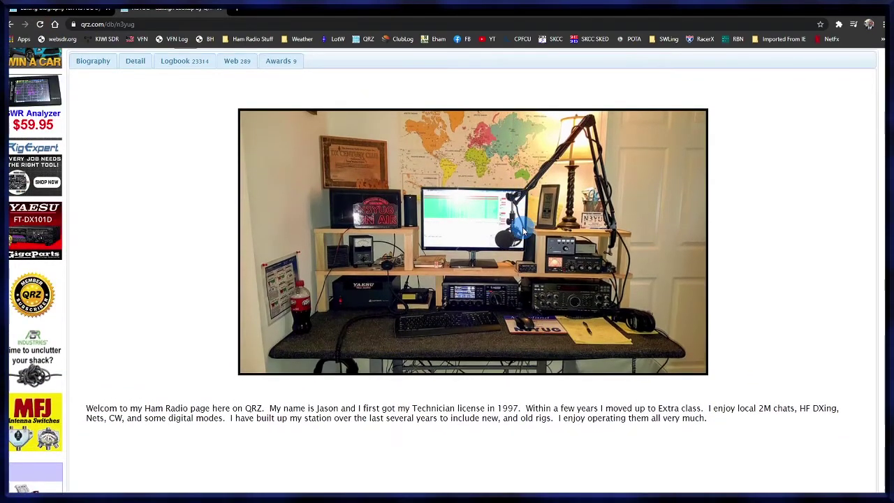
pyautogui.scroll(-1, 524, 231)
pyautogui.scroll(-1, 523, 230)
pyautogui.scroll(2, 523, 230)
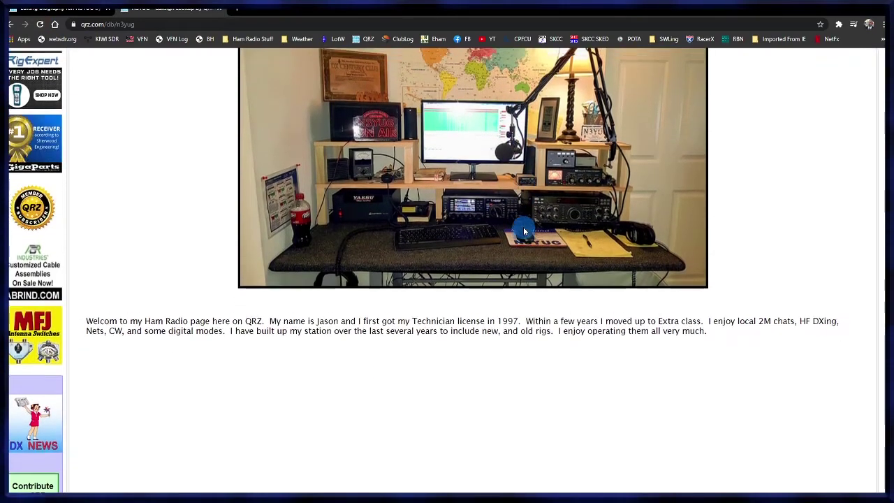
# Return to the biography editor and set the font of the whole introduction paragraph to Times New Roman
pyautogui.click(80, 13)
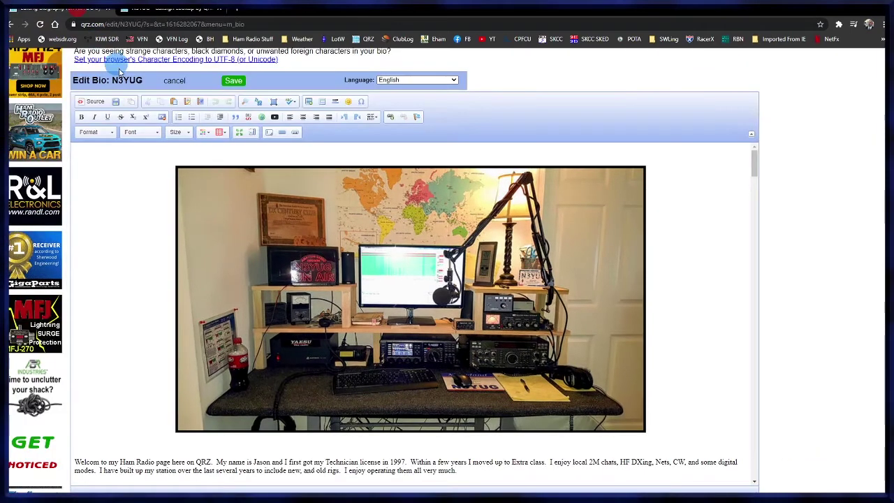
pyautogui.scroll(-2, 462, 383)
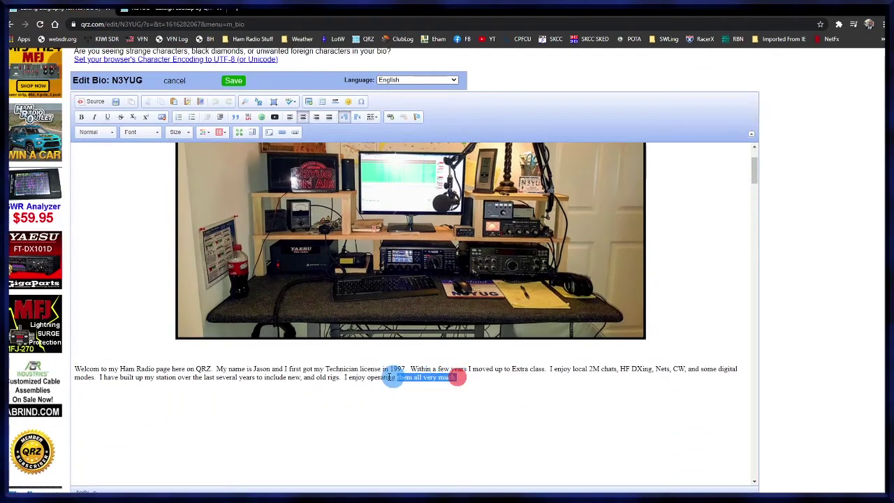
pyautogui.moveTo(458, 377); pyautogui.dragTo(77, 368)
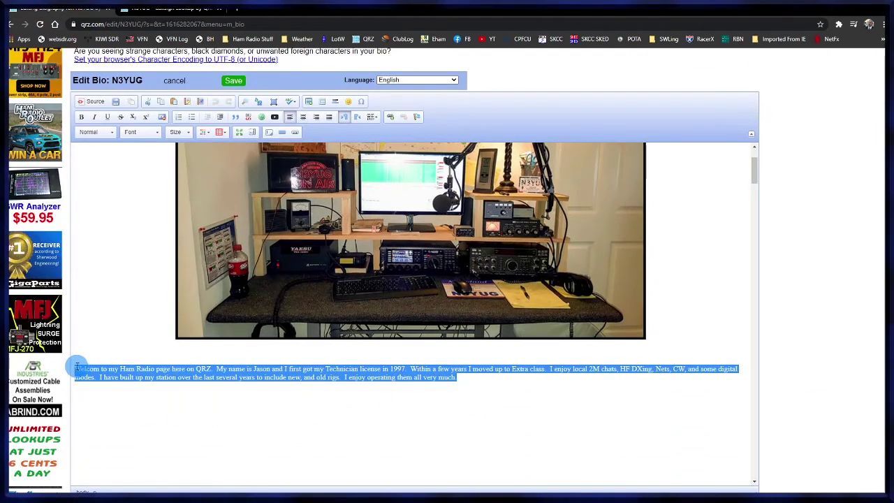
pyautogui.click(155, 133)
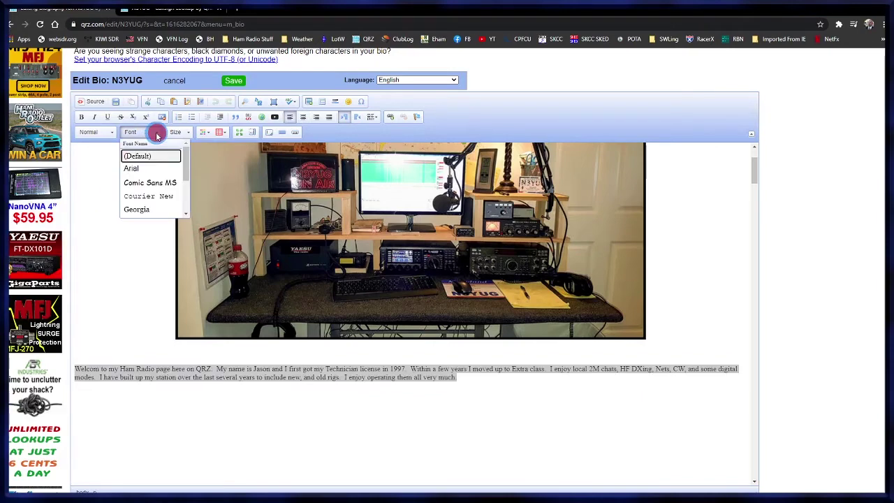
pyautogui.scroll(-2, 157, 183)
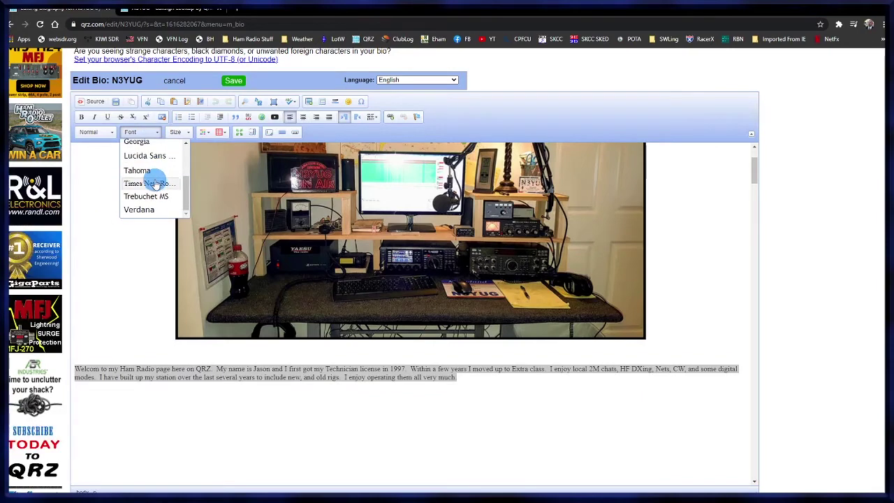
pyautogui.click(145, 181)
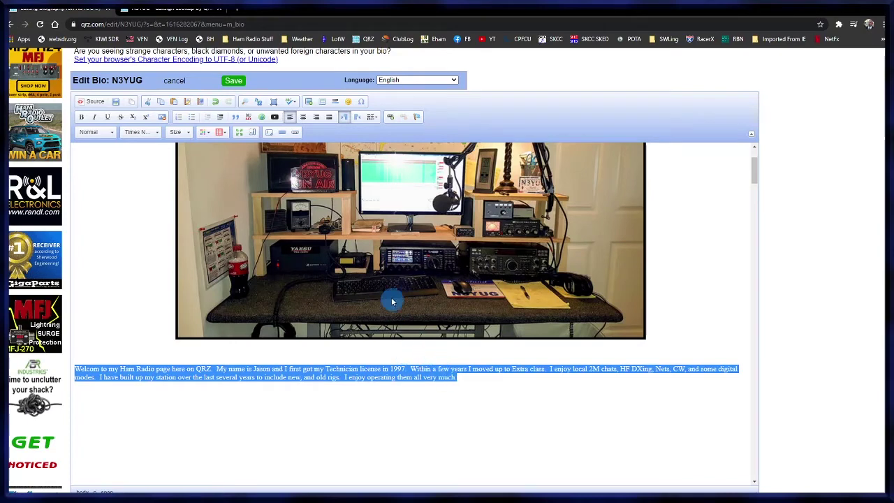
pyautogui.click(477, 381)
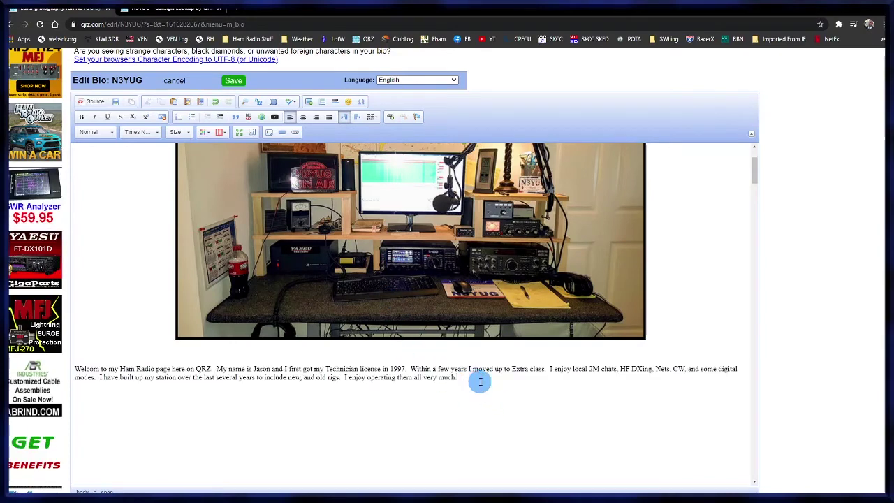
# Try to set the introduction text to font size 12 without selecting the paragraph
pyautogui.click(188, 132)
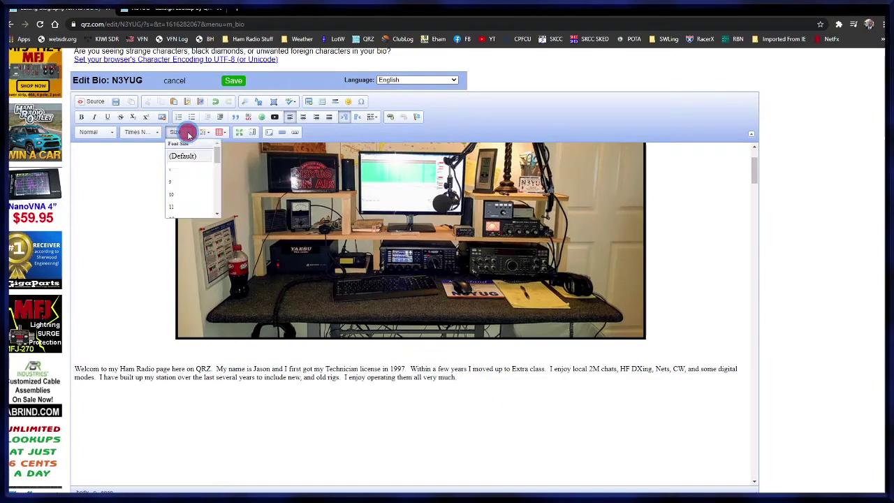
pyautogui.scroll(-3, 189, 208)
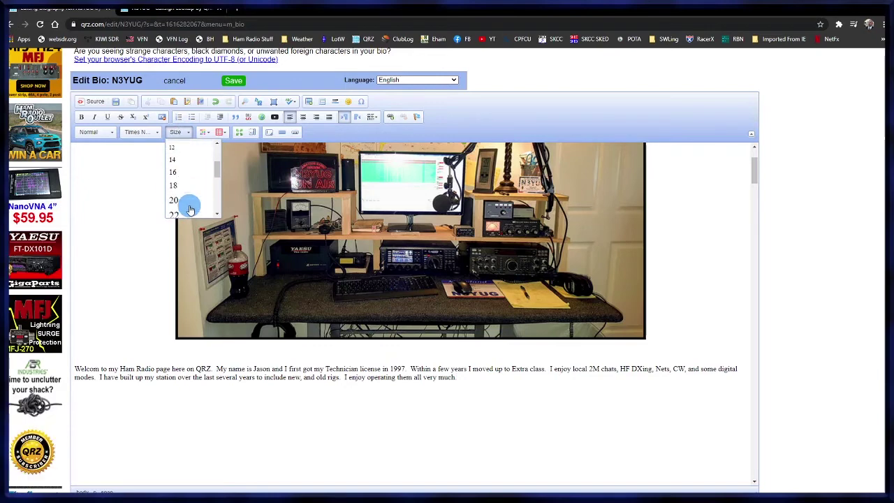
pyautogui.scroll(5, 189, 207)
pyautogui.scroll(-1, 188, 203)
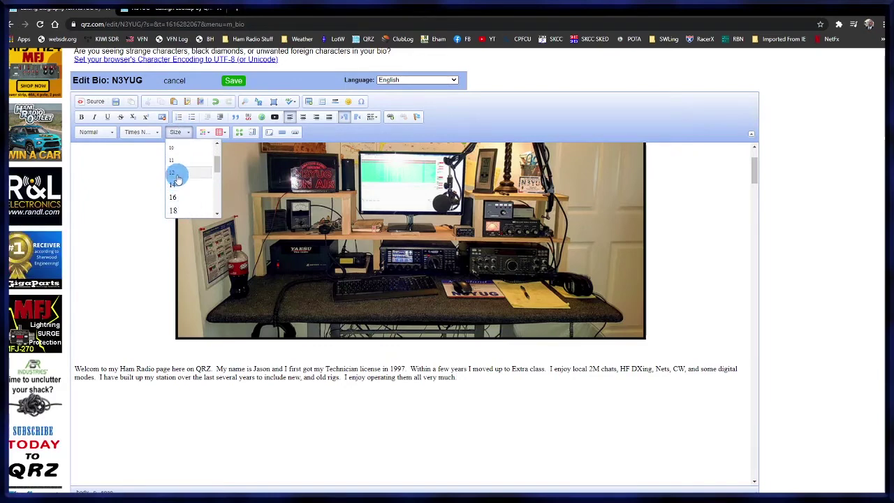
pyautogui.click(176, 175)
# Select the whole introduction paragraph, try font size 12 on it and set its size to 16
pyautogui.moveTo(475, 374); pyautogui.dragTo(78, 368)
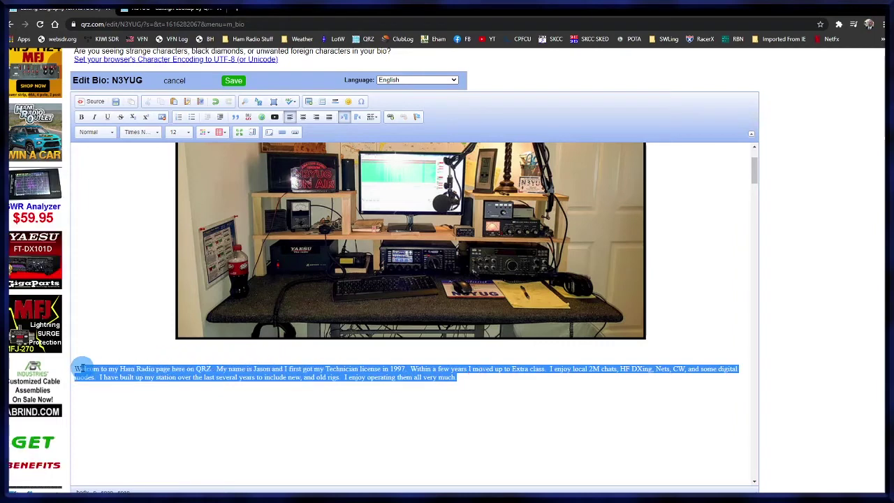
pyautogui.click(183, 132)
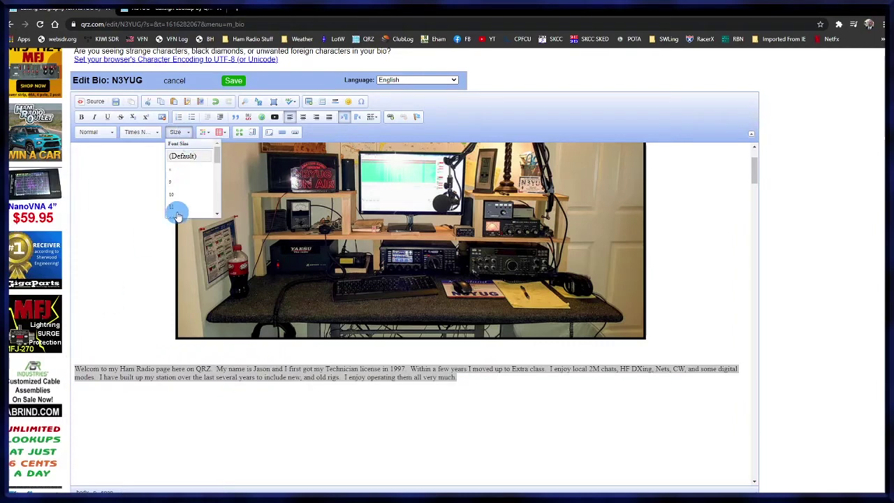
pyautogui.scroll(-2, 176, 210)
pyautogui.click(174, 171)
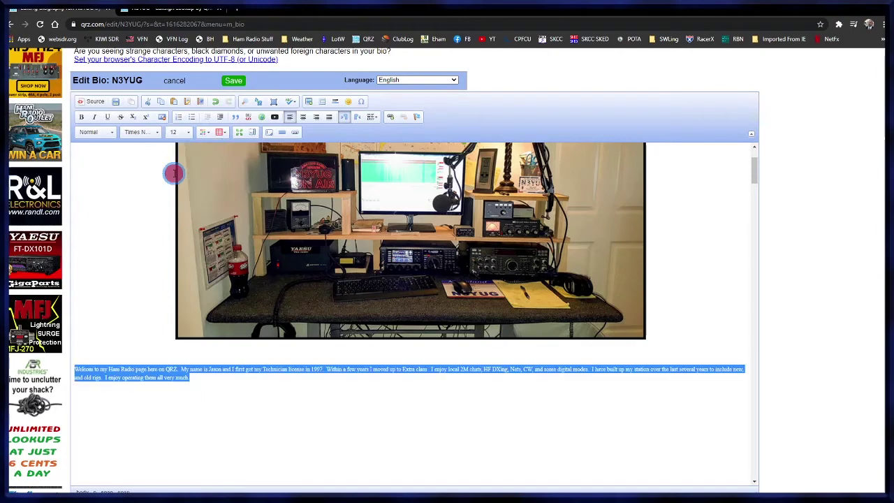
pyautogui.click(183, 132)
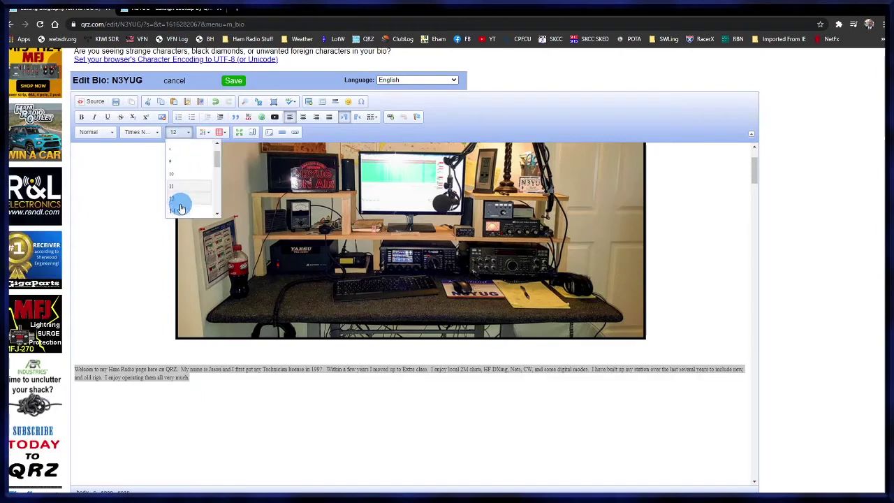
pyautogui.scroll(-2, 178, 204)
pyautogui.click(173, 192)
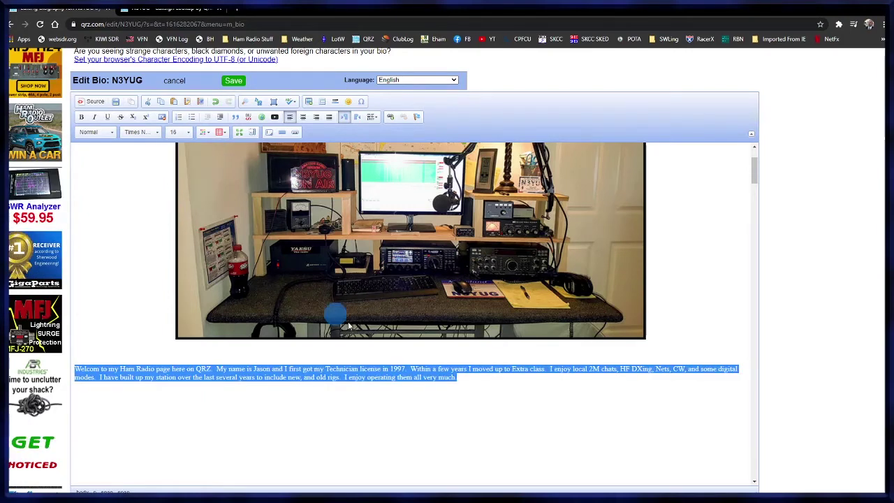
# Save the biography, reload the public callsign page and check how the introduction text is displayed
pyautogui.click(457, 375)
pyautogui.click(235, 83)
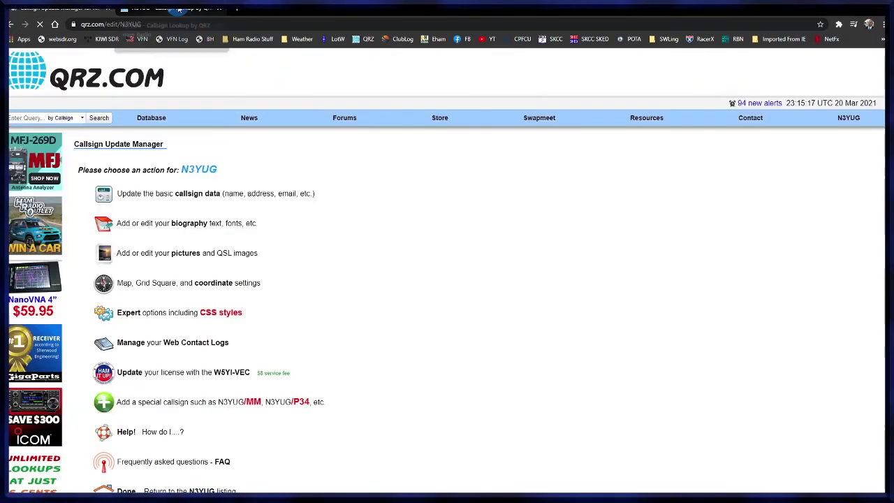
pyautogui.hotkey('ctrl', 'Tab')
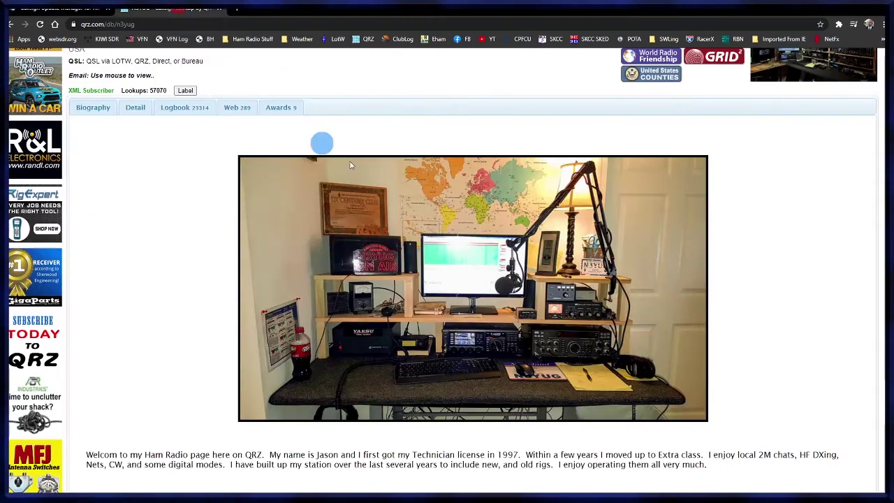
pyautogui.click(40, 25)
pyautogui.scroll(-4, 426, 231)
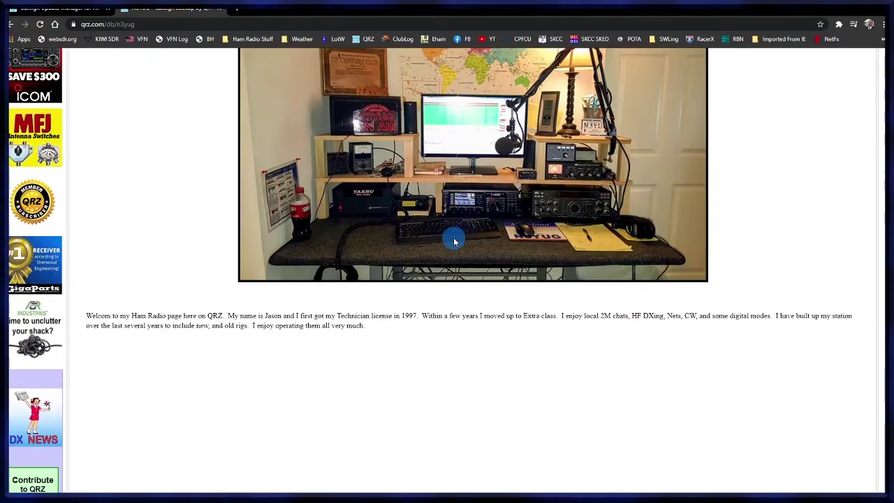
pyautogui.scroll(1, 430, 264)
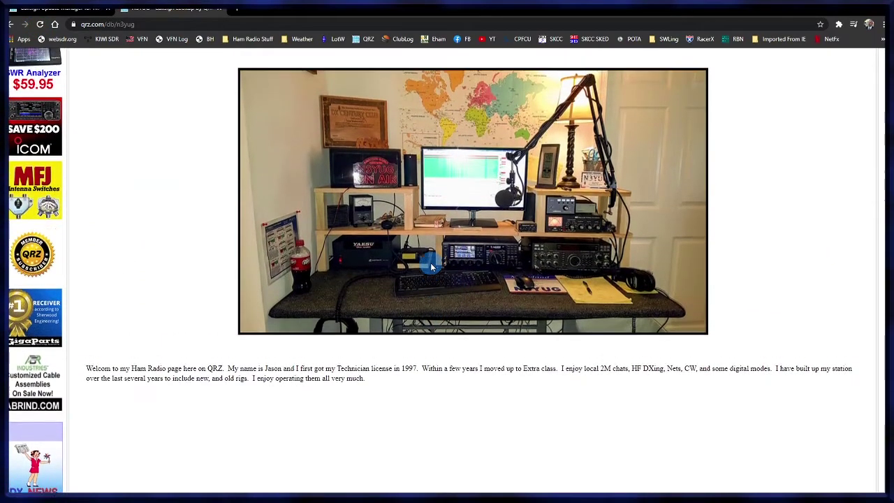
pyautogui.scroll(4, 430, 262)
# Reopen the biography for editing and enlarge the editing area to nearly the full page width
pyautogui.click(79, 12)
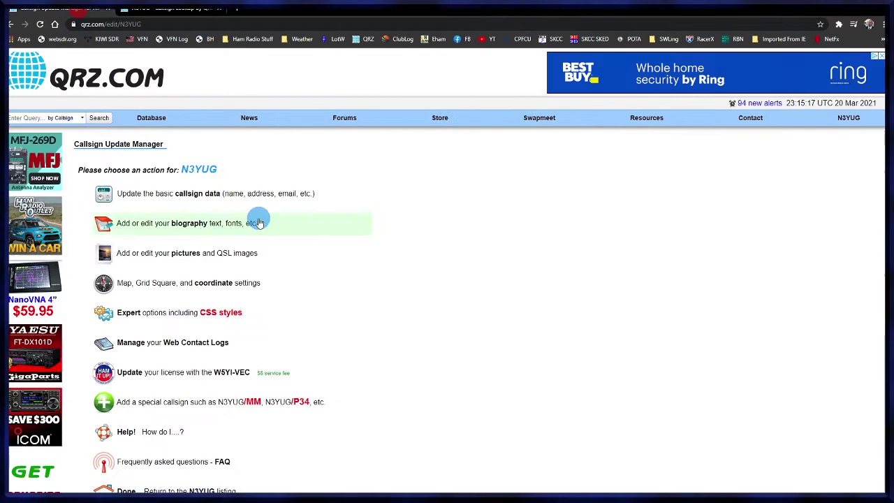
pyautogui.click(180, 225)
pyautogui.scroll(-3, 510, 353)
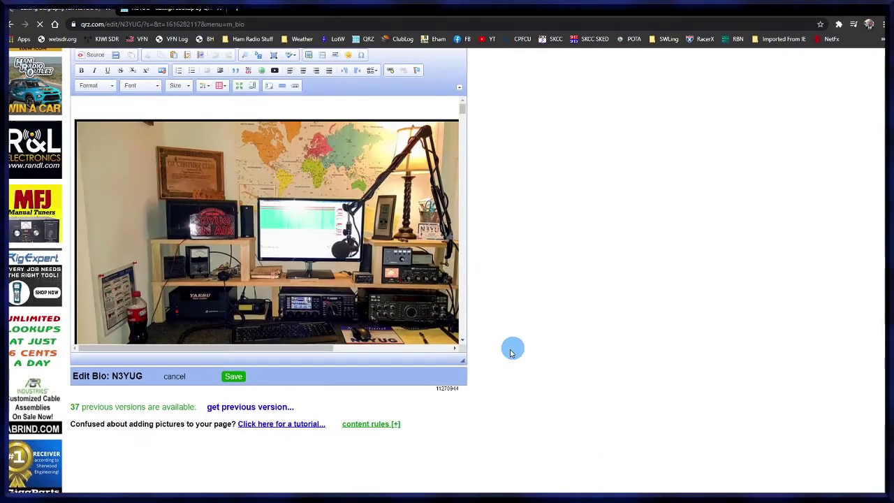
pyautogui.moveTo(462, 360); pyautogui.dragTo(822, 488)
pyautogui.scroll(-2, 551, 296)
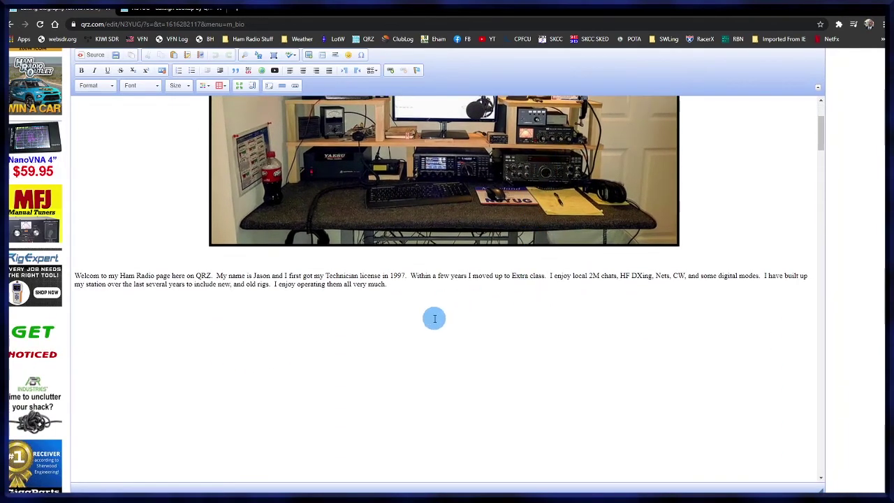
# Start a new image on the empty line below the introduction paragraph and choose IMG_1116.JPG from the server's image folder
pyautogui.click(401, 319)
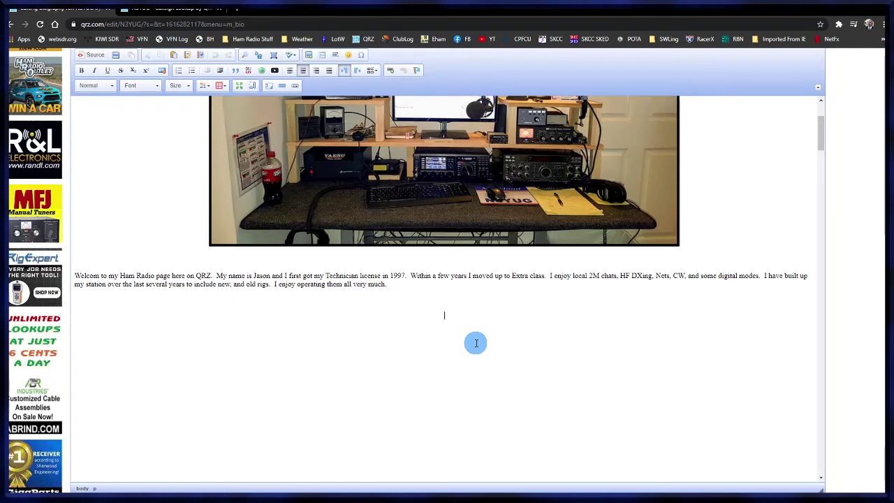
pyautogui.scroll(1, 329, 90)
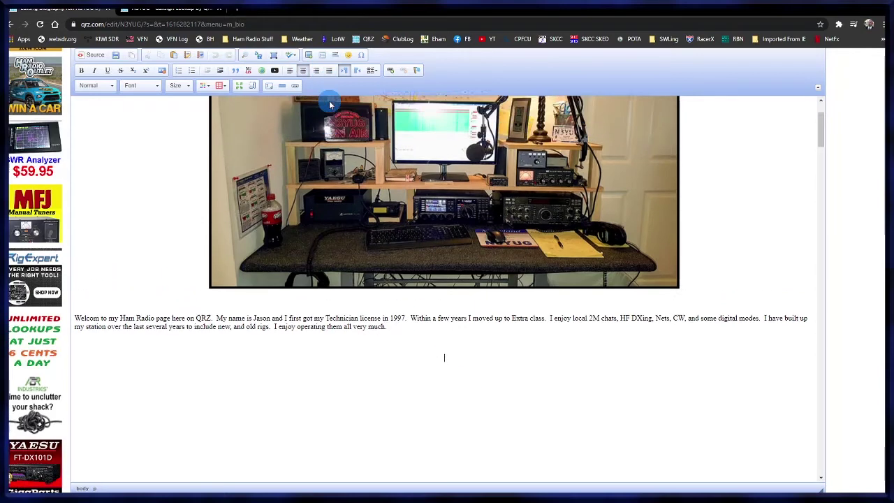
pyautogui.scroll(-1, 331, 104)
pyautogui.scroll(1, 873, 149)
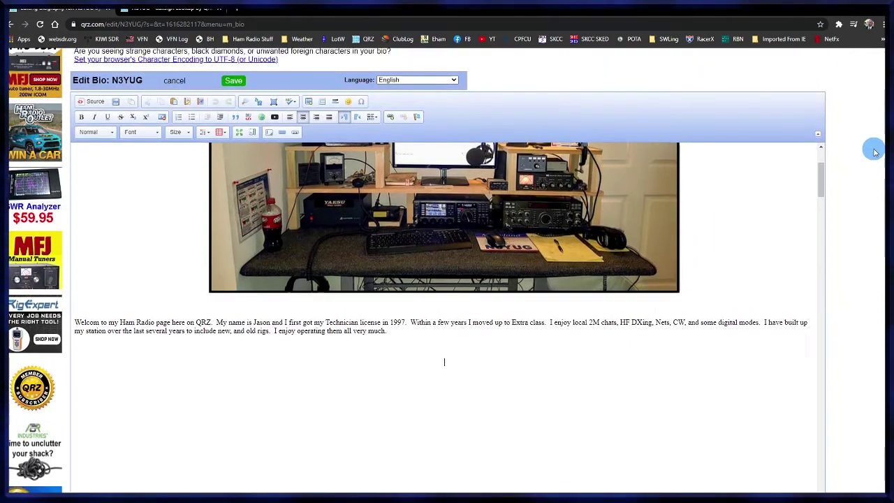
pyautogui.click(309, 101)
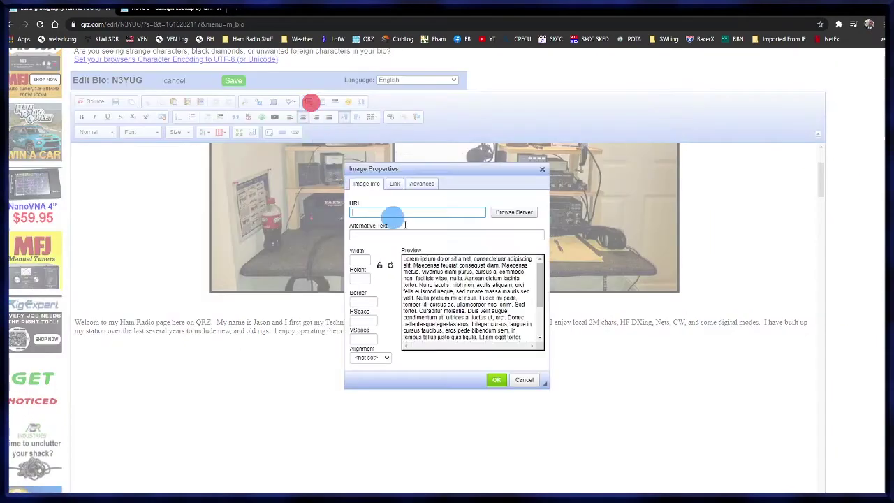
pyautogui.click(512, 212)
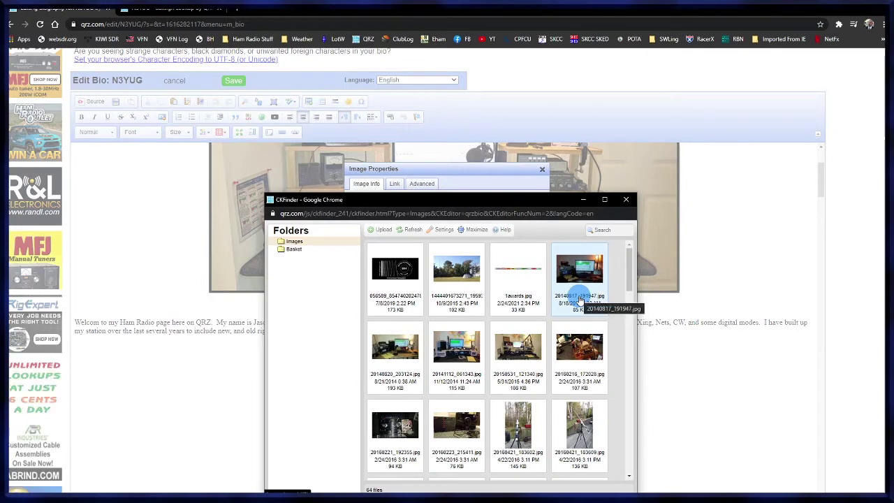
pyautogui.scroll(-10, 579, 300)
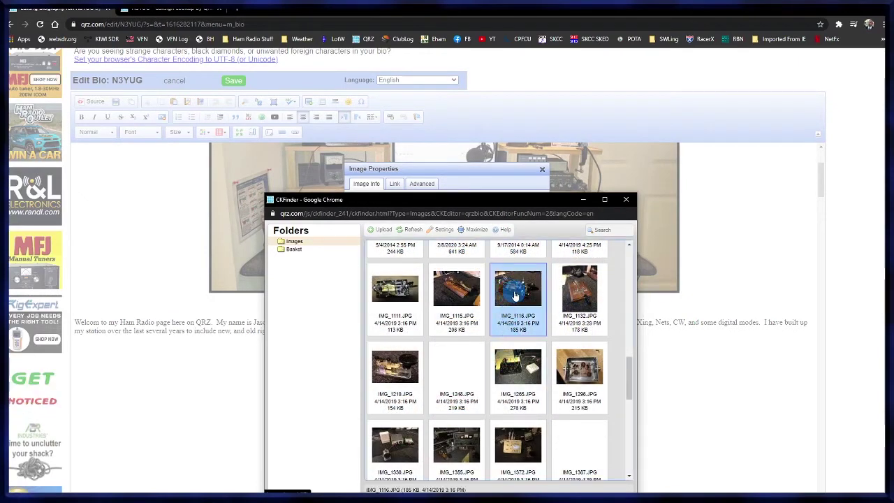
pyautogui.doubleClick(514, 294)
# Give the IMG_1116.JPG picture a width of 500 and a border of 5, and insert it into the biography
pyautogui.click(363, 260)
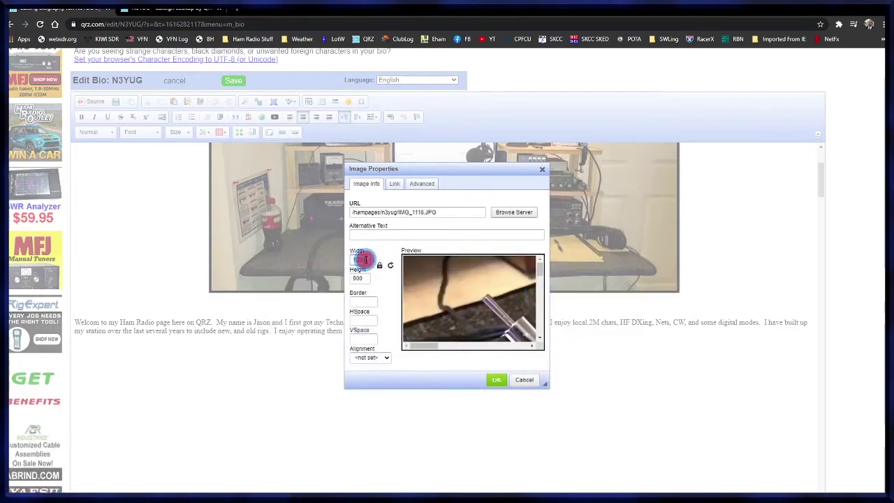
pyautogui.moveTo(361, 259); pyautogui.dragTo(354, 256)
pyautogui.write('500')
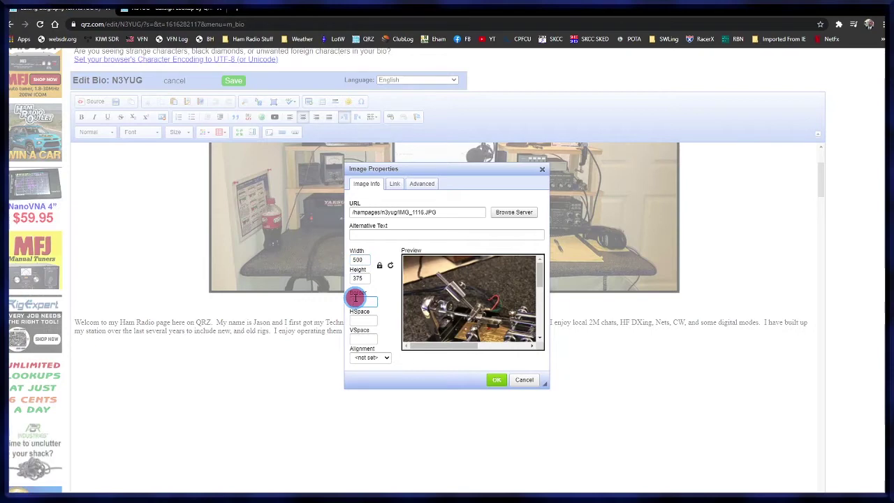
pyautogui.write('5')
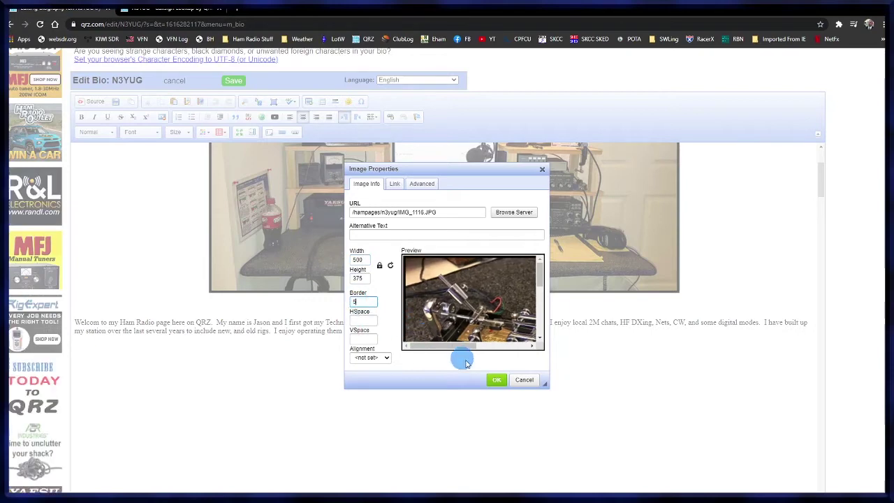
pyautogui.click(496, 381)
pyautogui.scroll(-1, 523, 373)
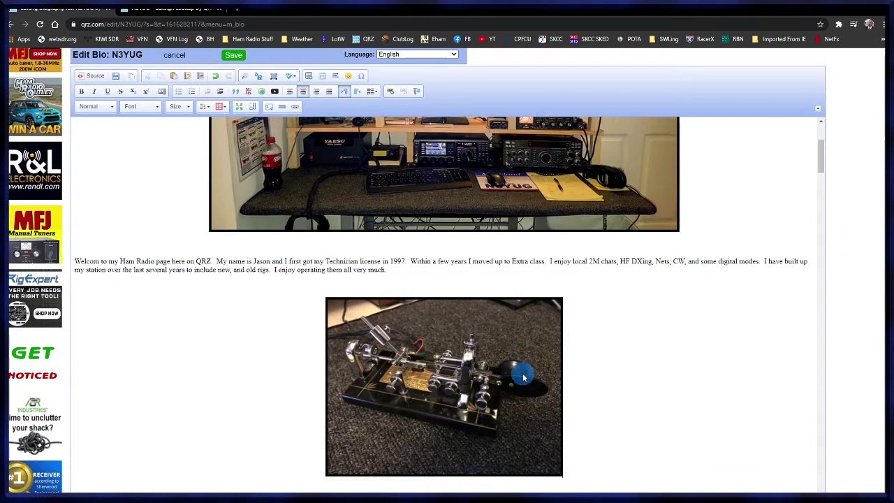
# Start another image after the first key photo and choose CIM_Photo_editor_20160823_220912.JPG from the server's image folder
pyautogui.scroll(1, 405, 201)
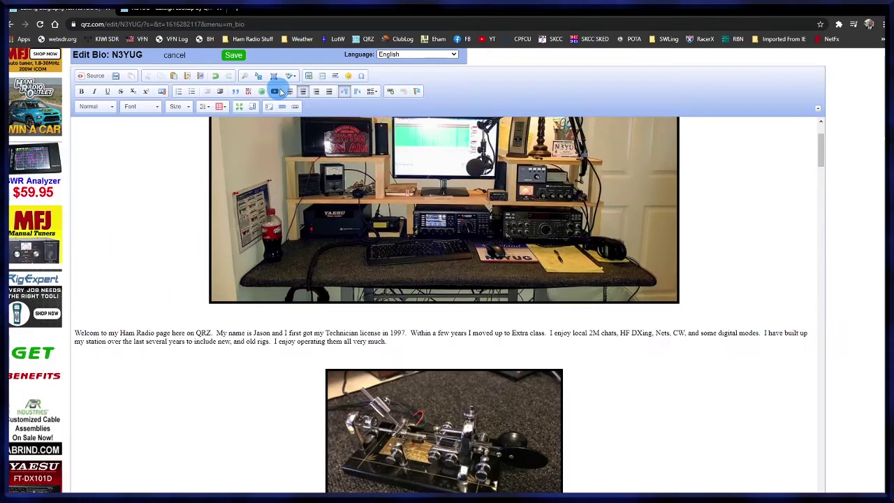
pyautogui.click(308, 75)
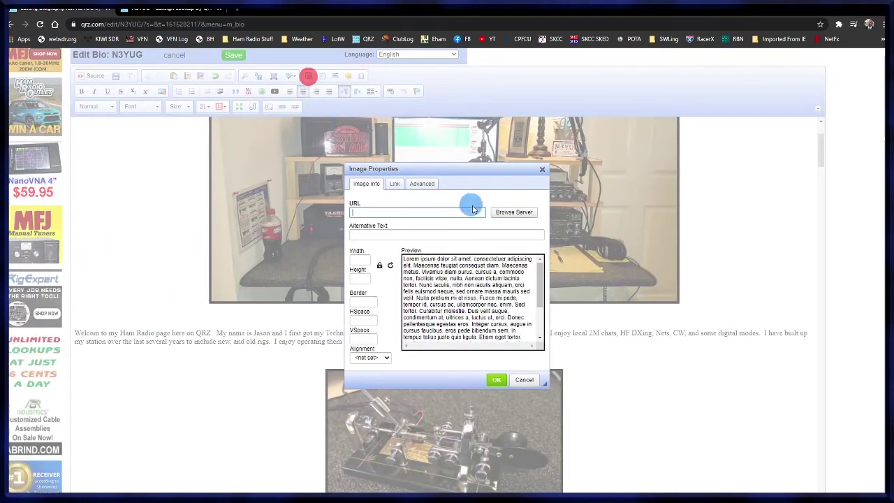
pyautogui.click(512, 213)
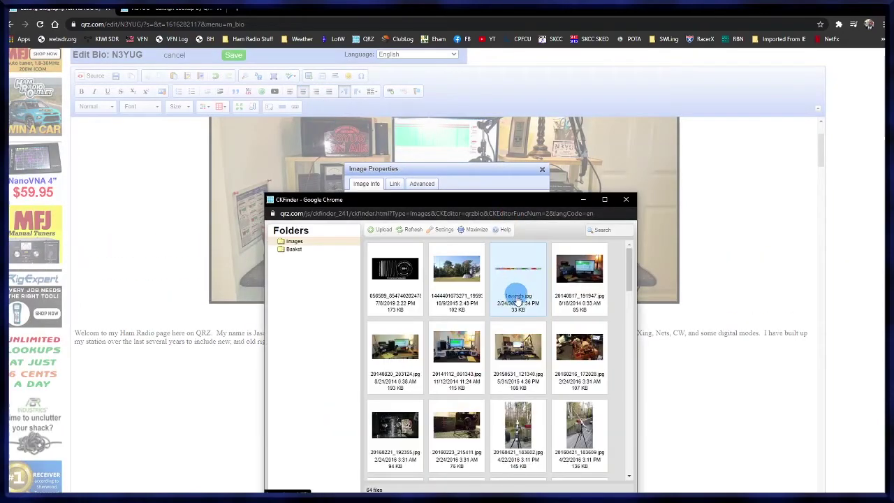
pyautogui.scroll(-1, 519, 301)
pyautogui.scroll(-2, 520, 313)
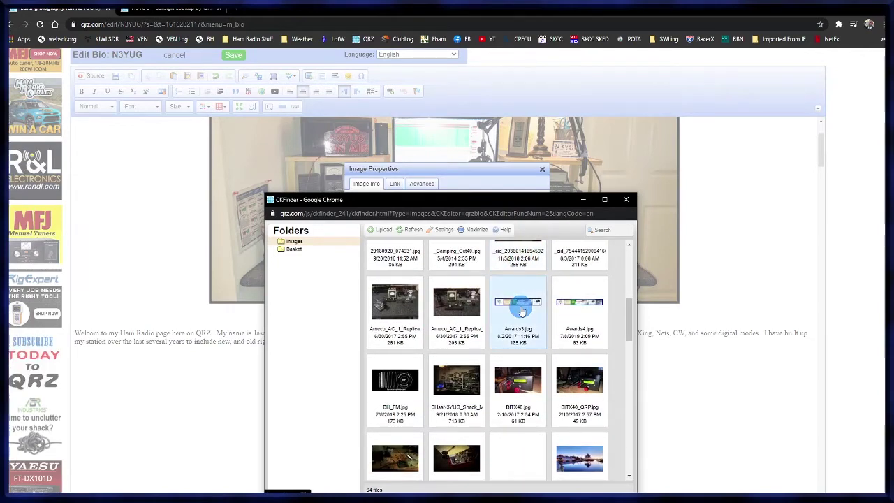
pyautogui.scroll(-2, 520, 312)
pyautogui.scroll(-1, 521, 312)
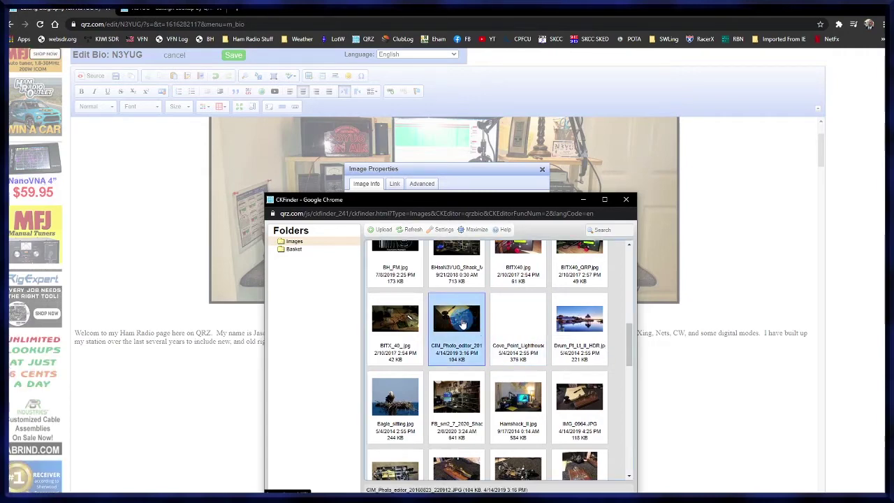
pyautogui.doubleClick(461, 321)
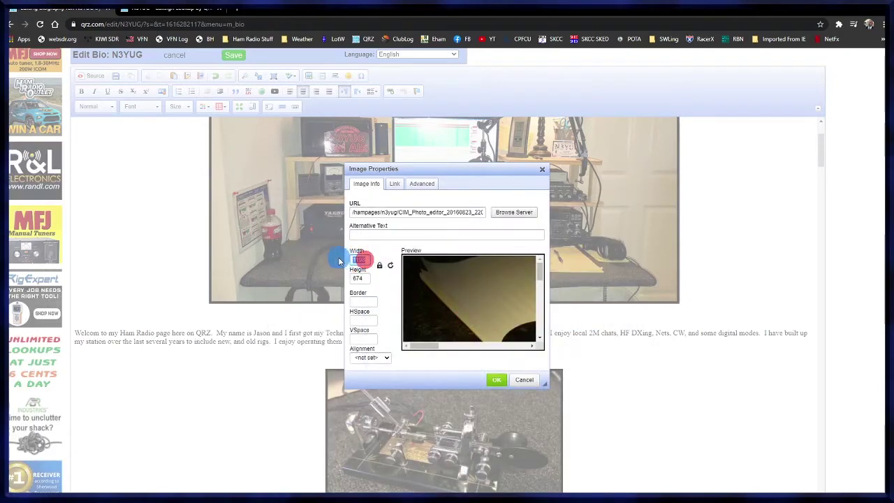
# Set the second key photo's width to 500 and border to 5, and insert it beside the first one
pyautogui.write('500')
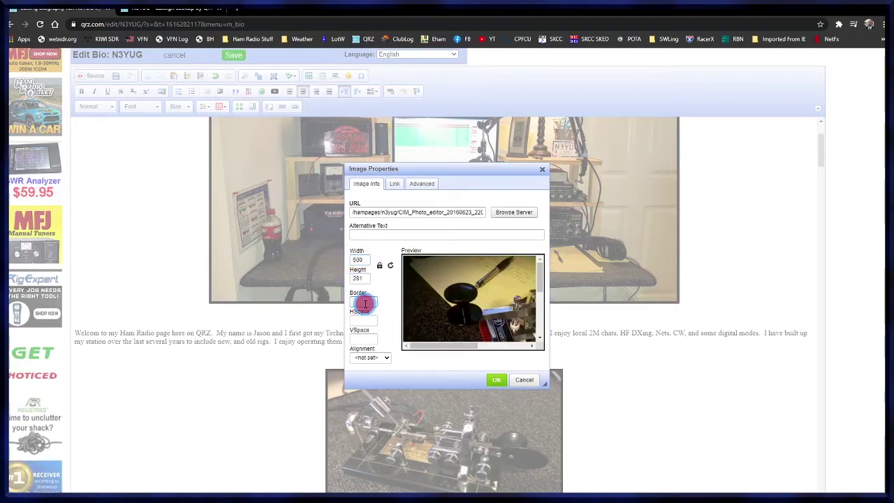
pyautogui.write('5')
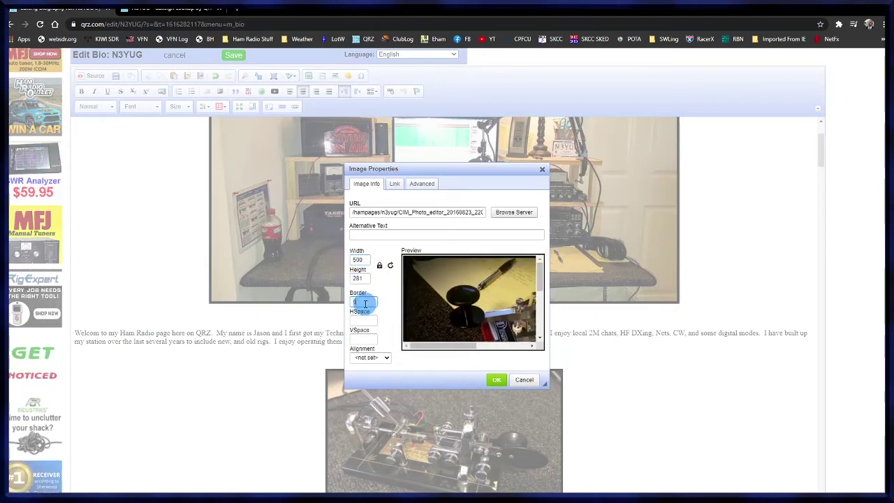
pyautogui.click(496, 379)
pyautogui.scroll(-1, 552, 357)
pyautogui.scroll(-1, 560, 351)
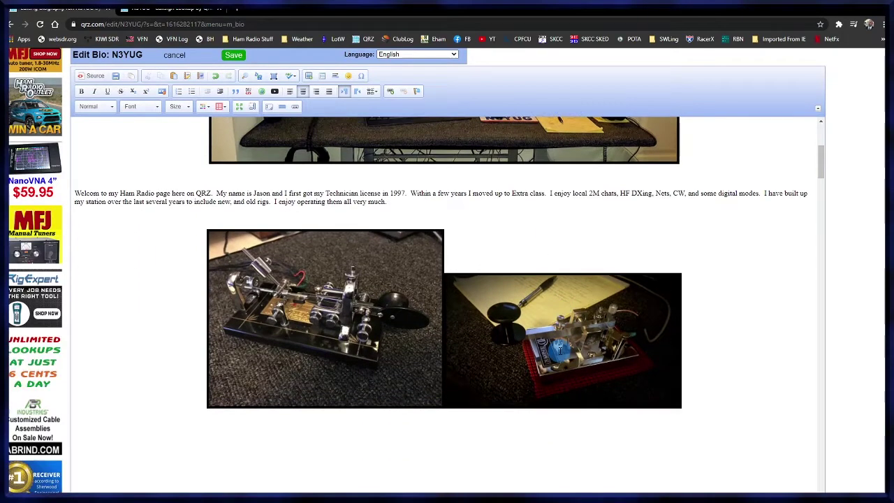
pyautogui.scroll(1, 560, 352)
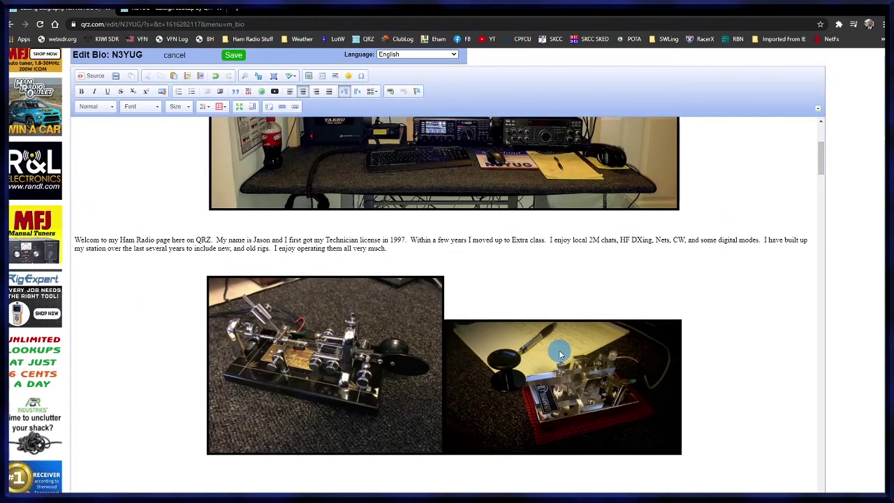
# Start a third image after the two key photos and choose IMG_1115.JPG from the server's image folder
pyautogui.scroll(2, 557, 349)
pyautogui.click(321, 77)
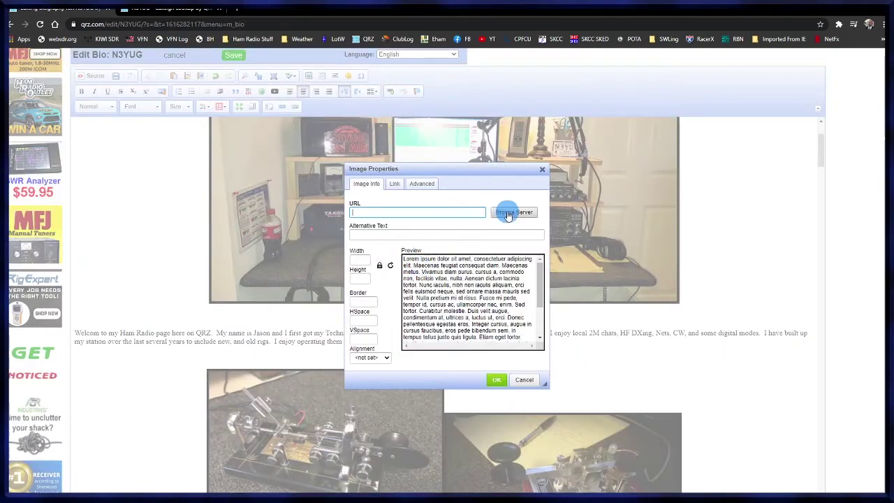
pyautogui.click(509, 211)
pyautogui.scroll(-2, 515, 307)
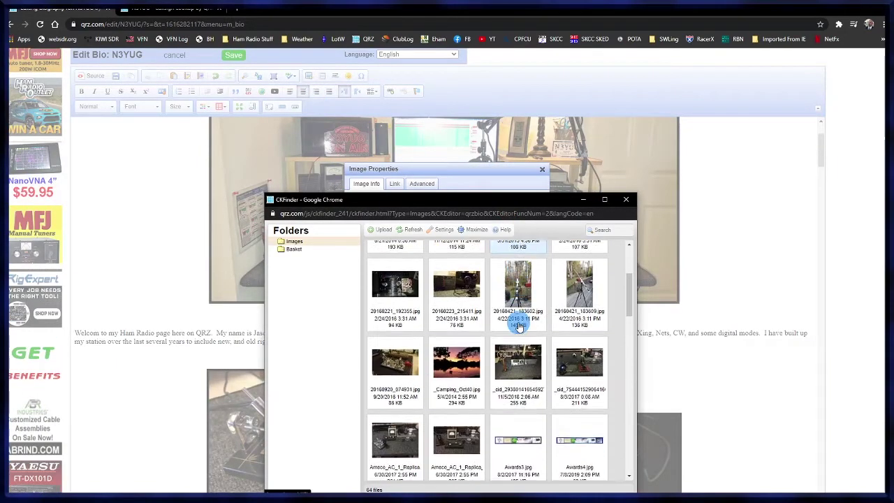
pyautogui.scroll(-2, 519, 327)
pyautogui.scroll(-3, 519, 326)
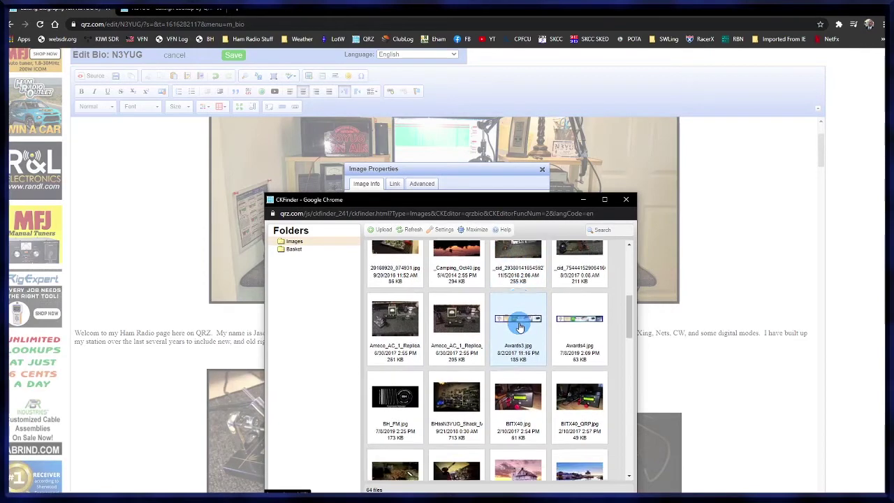
pyautogui.scroll(-5, 519, 326)
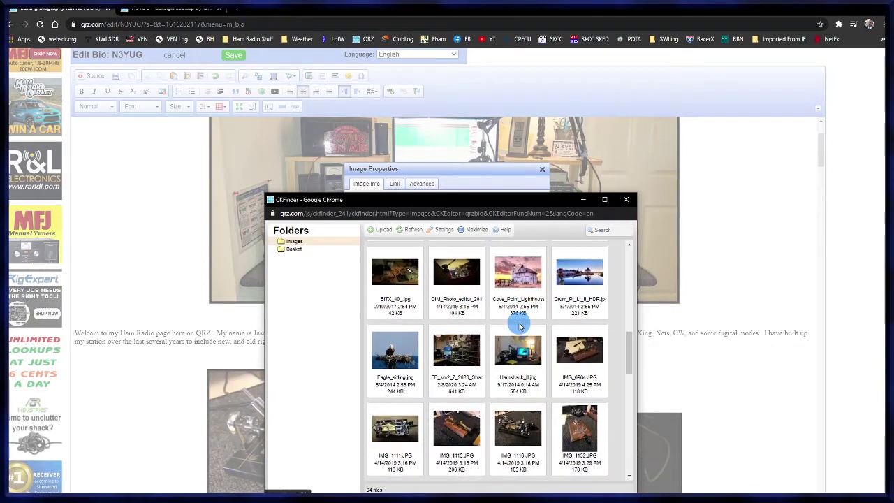
pyautogui.scroll(-2, 518, 328)
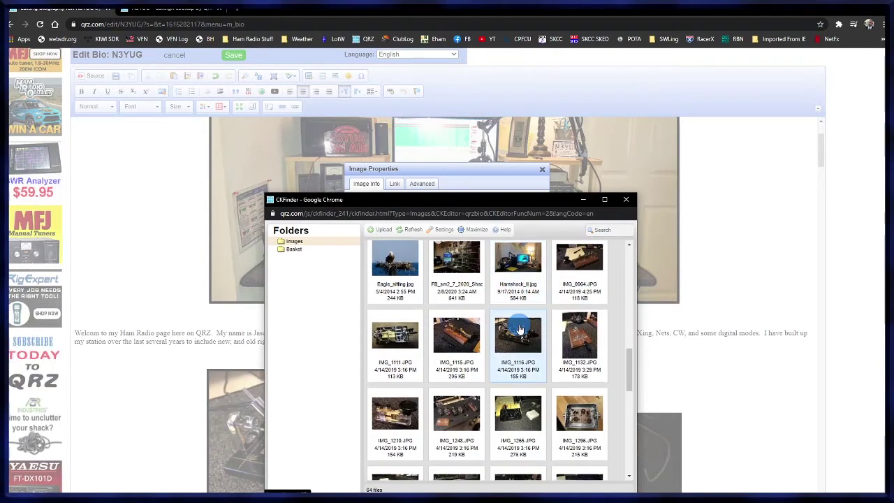
pyautogui.click(463, 338)
pyautogui.doubleClick(463, 339)
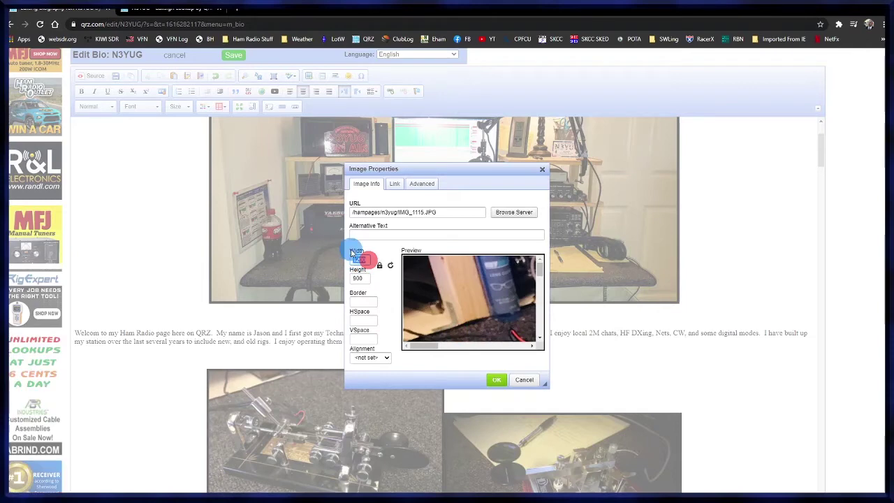
# Set the third key photo's width to 500 and border to 5, and insert it beside the other two
pyautogui.write('500')
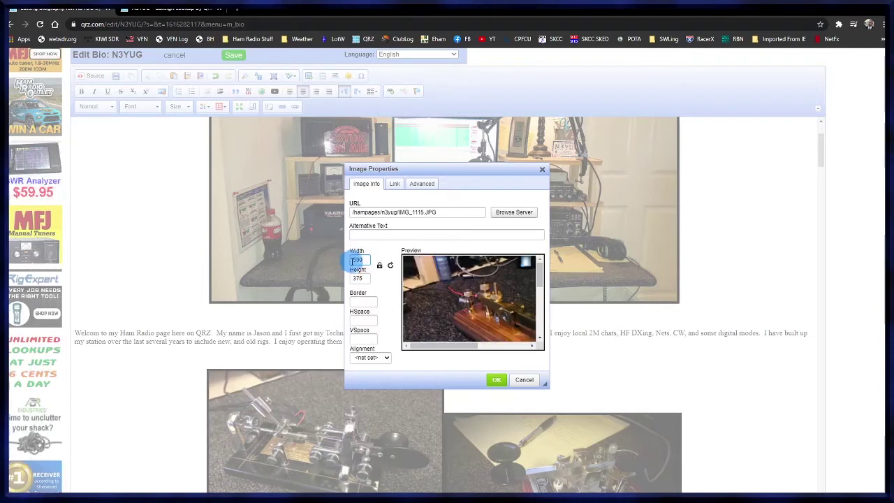
pyautogui.click(356, 301)
pyautogui.write('5')
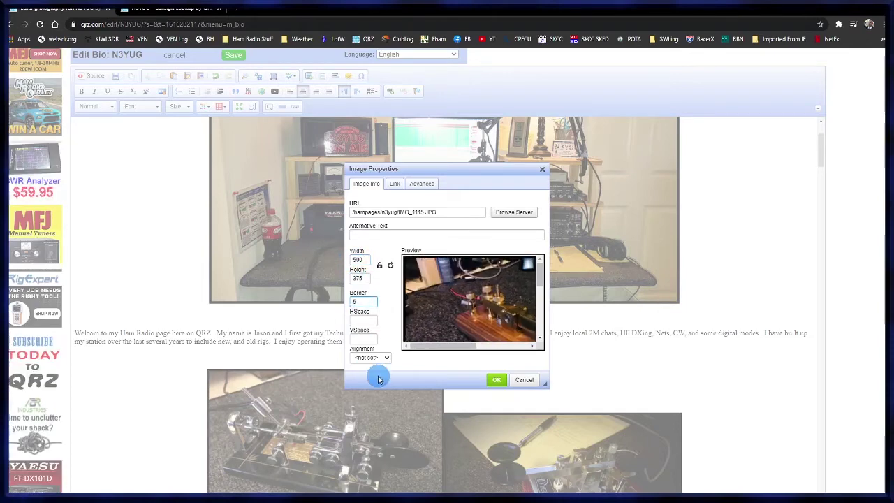
pyautogui.click(499, 382)
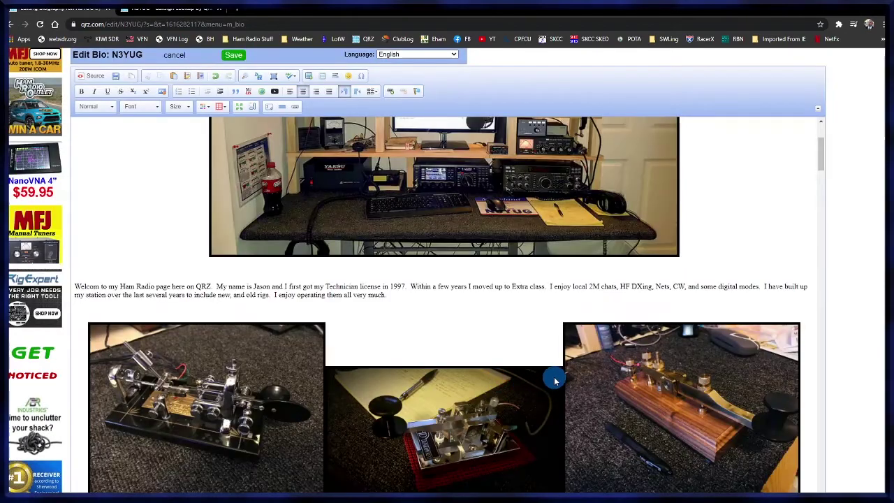
# Caption the photos "I am a member of the SKCC Group using manual telegraph keys on the HF bands. I have several straight keys, and bug style keys."
pyautogui.scroll(-2, 559, 349)
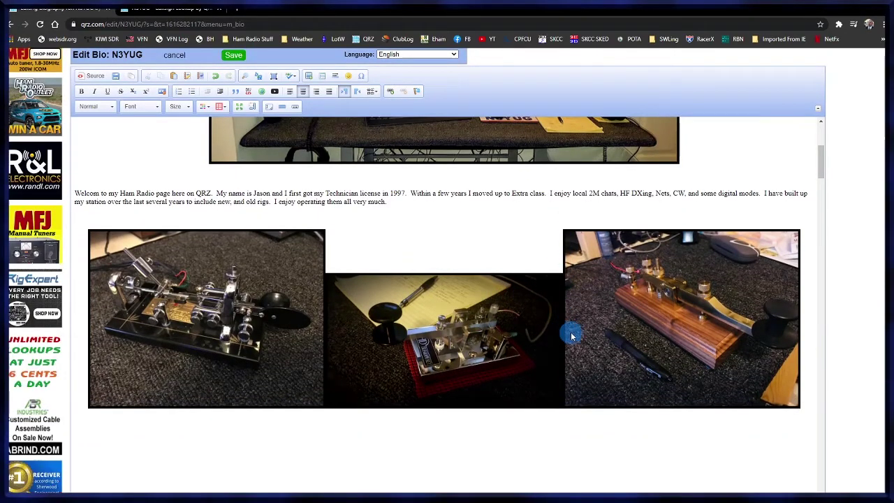
pyautogui.click(445, 438)
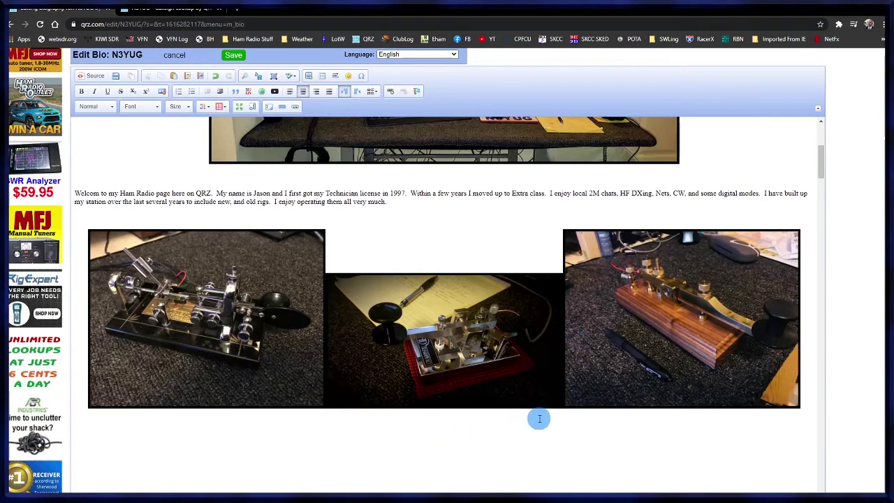
pyautogui.scroll(-1, 538, 419)
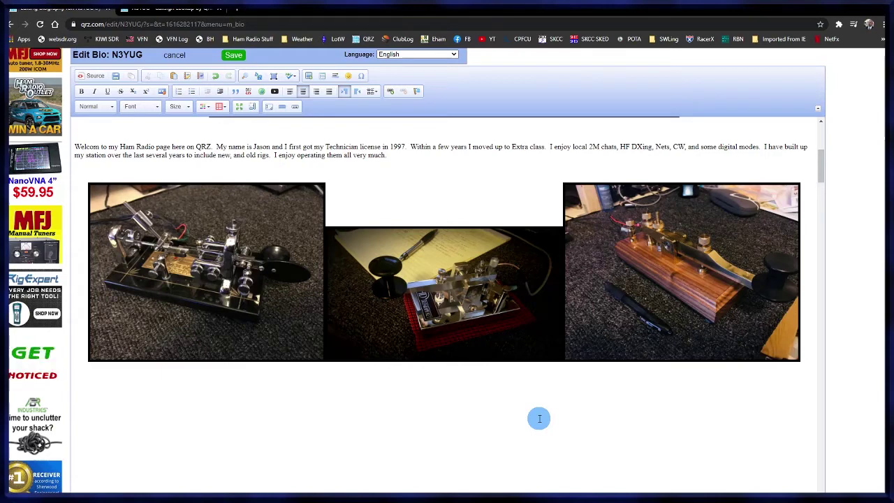
pyautogui.write('I a')
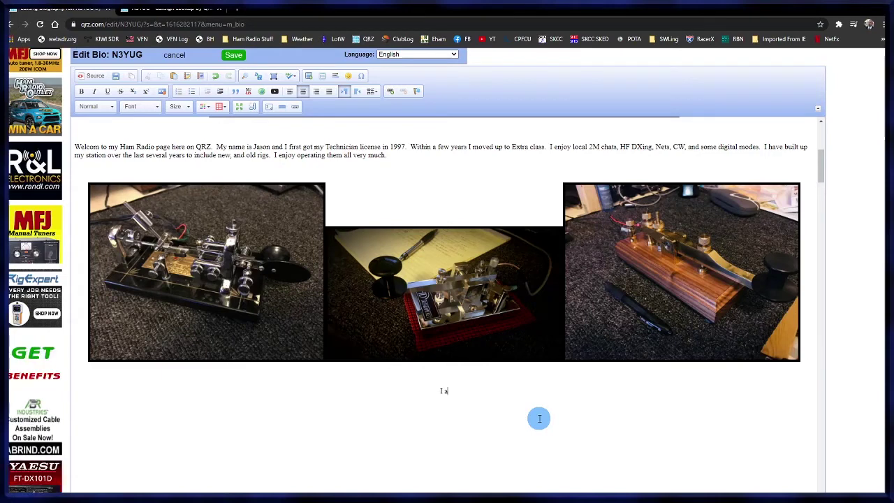
pyautogui.write('m a member of the SKCC Group using manual telegraph keys on the HF bands.  I have several straight keys, and bug style')
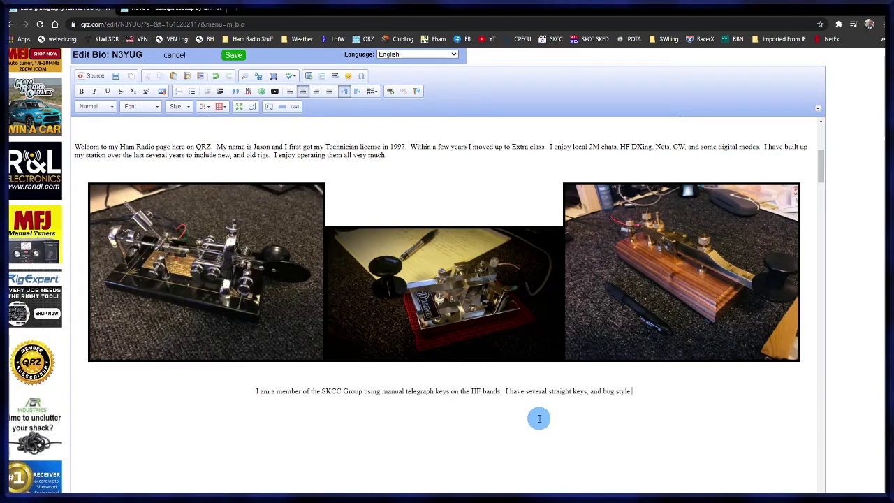
pyautogui.write(' keys.')
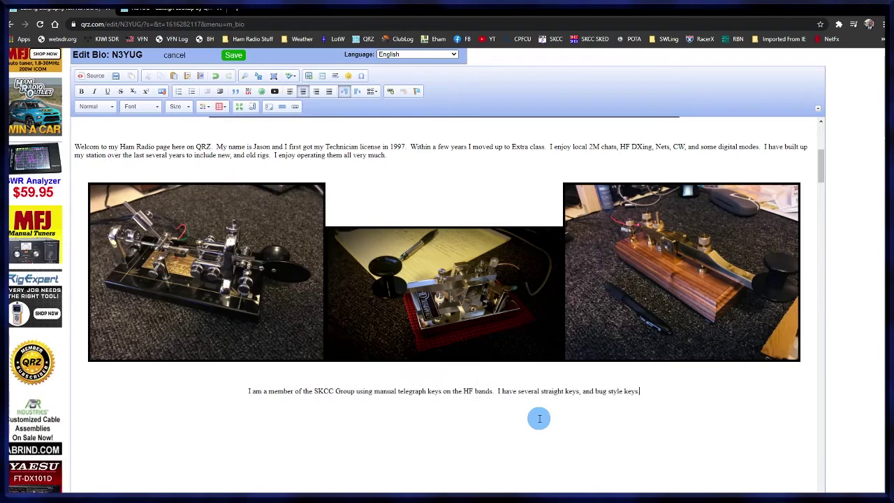
pyautogui.press('Return')
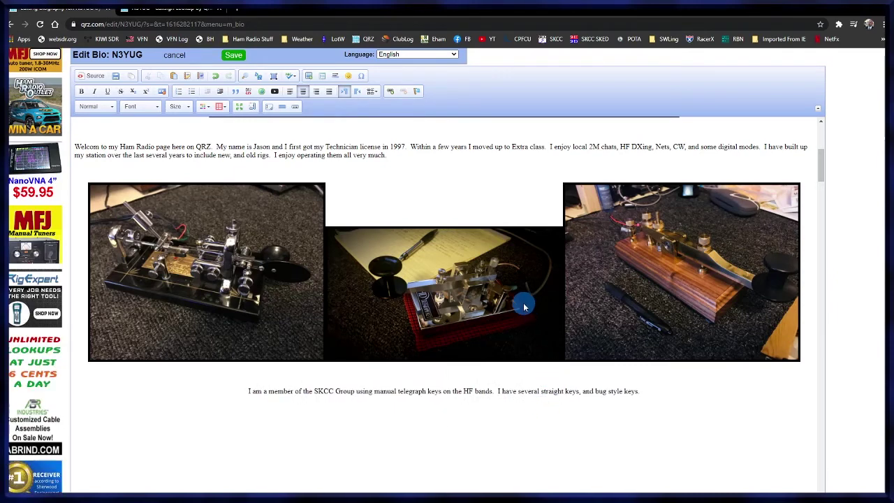
# Insert a horizontal line below the paragraph about the SKCC Group and telegraph keys
pyautogui.scroll(-1, 524, 306)
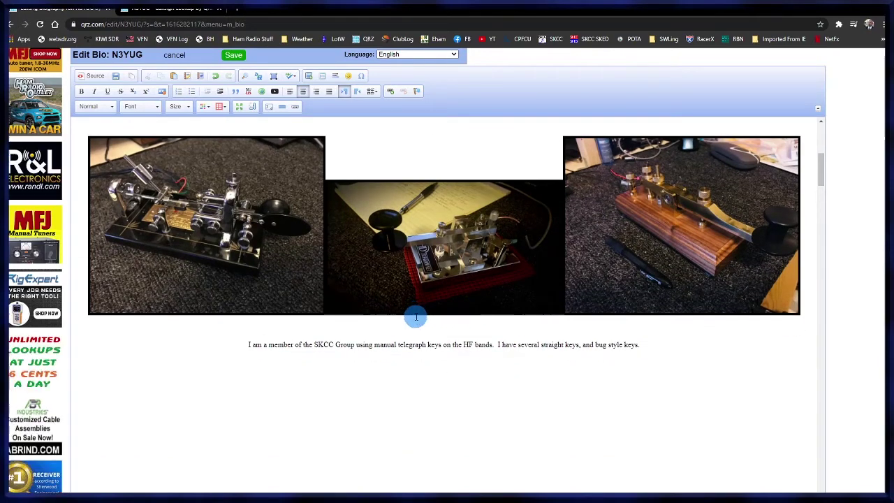
pyautogui.scroll(-1, 416, 317)
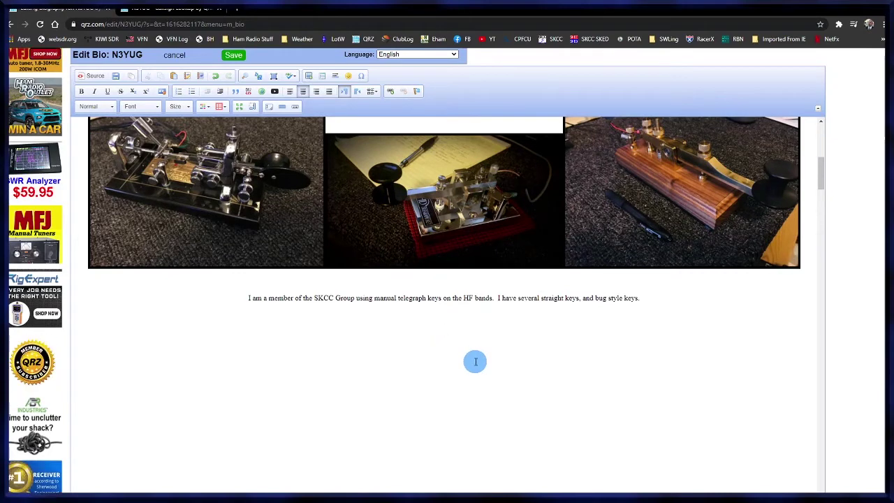
pyautogui.scroll(-1, 475, 361)
pyautogui.scroll(1, 475, 361)
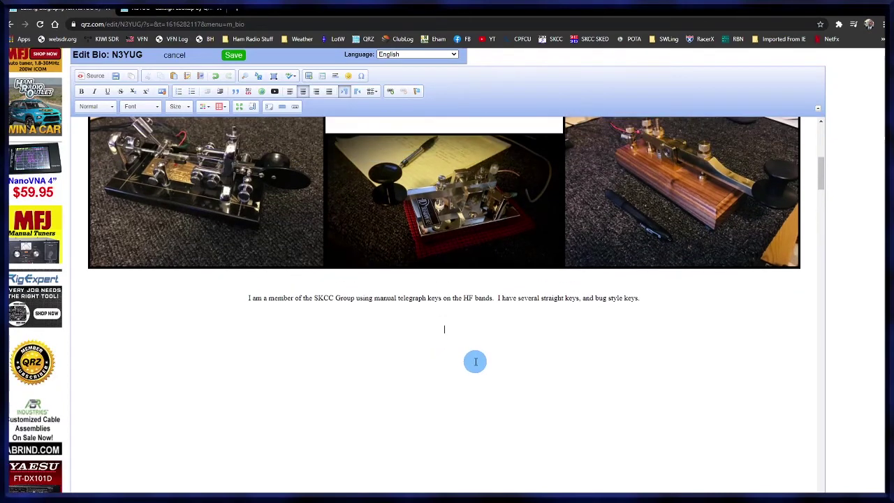
pyautogui.click(335, 79)
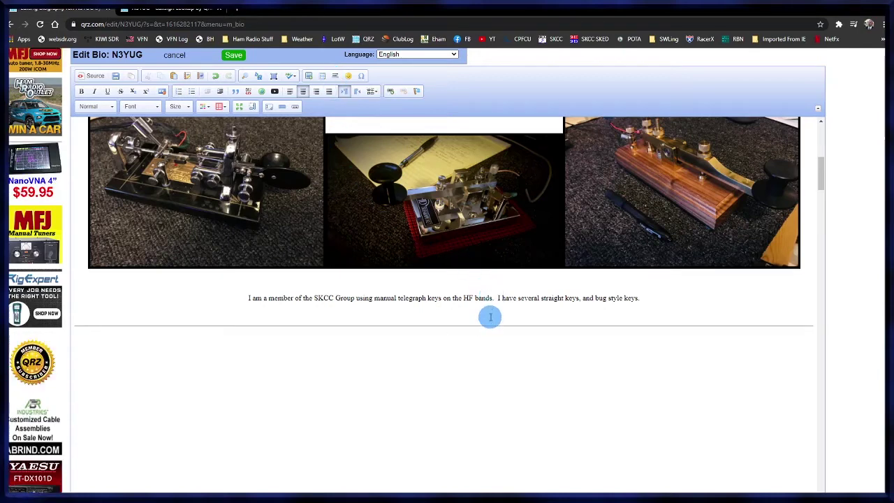
# Write below the line "Another of my interests is Photography. Here are some photos from around the area here in Maryland. Enjoy!"
pyautogui.write('Another of')
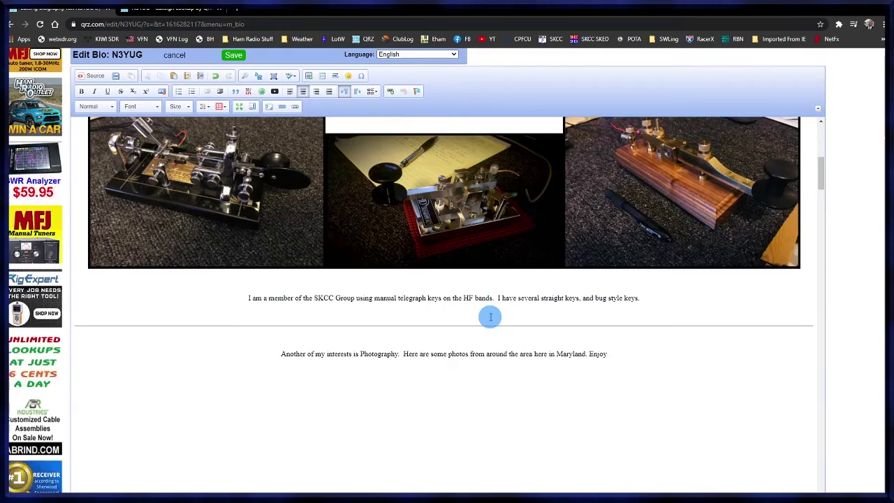
pyautogui.write('!')
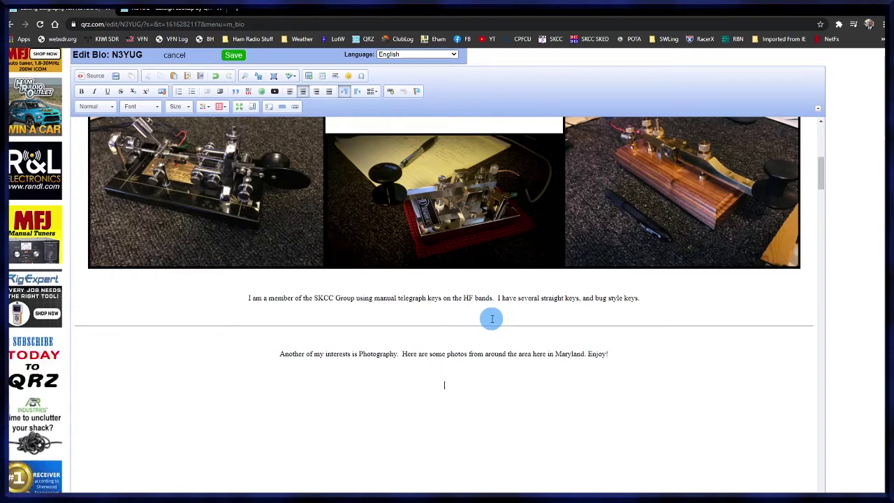
pyautogui.scroll(-2, 491, 321)
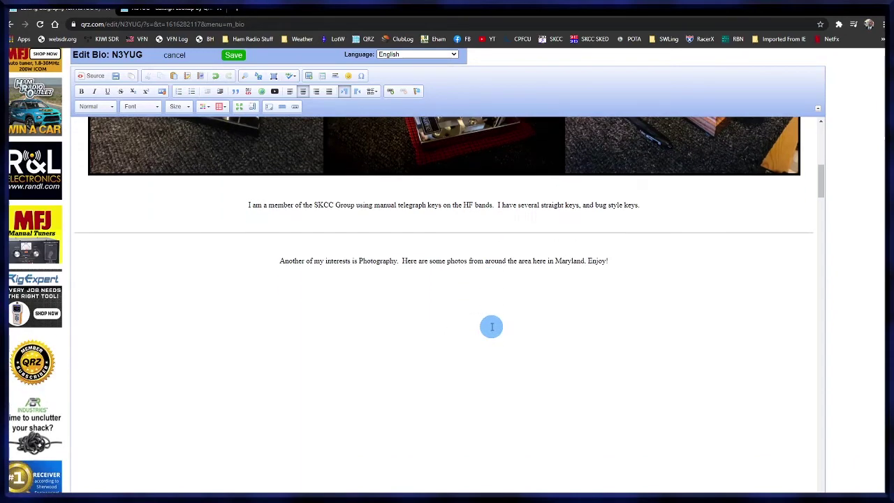
# Insert Cove_Point_Lighthouse_HDR.jpg from the server's image folder below the photography text and give it a border
pyautogui.click(309, 76)
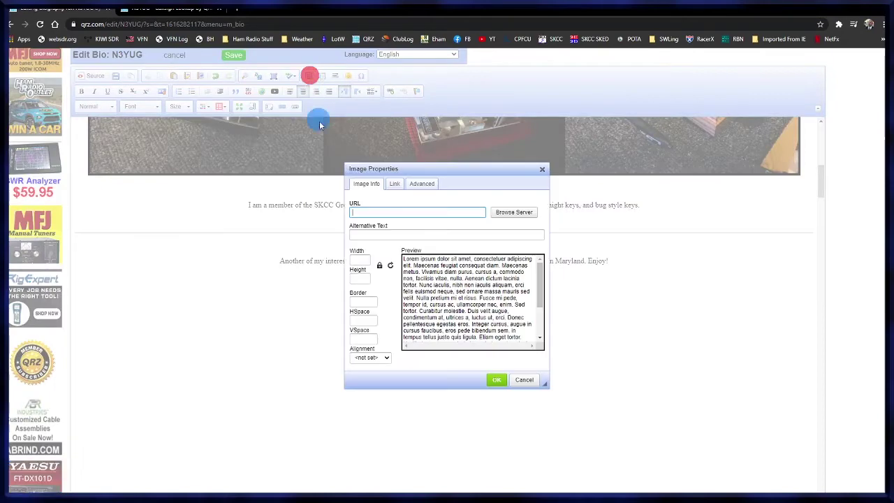
pyautogui.click(513, 213)
pyautogui.scroll(-3, 590, 308)
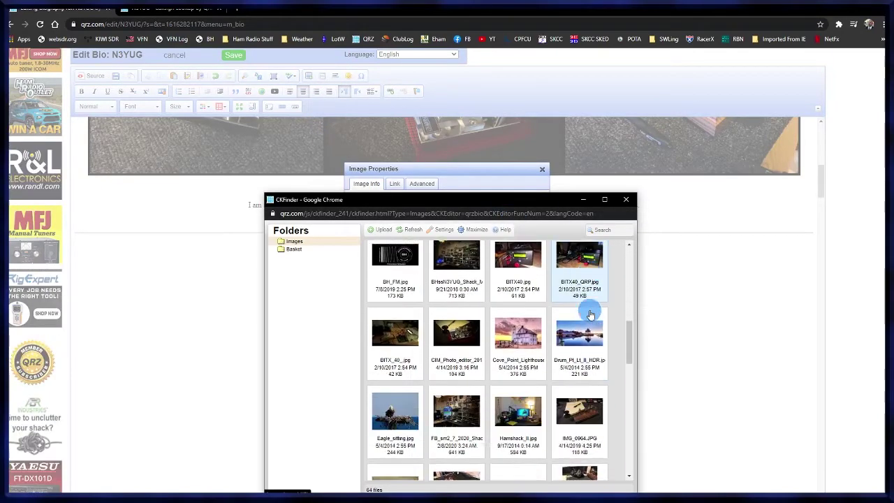
pyautogui.doubleClick(518, 321)
pyautogui.click(497, 380)
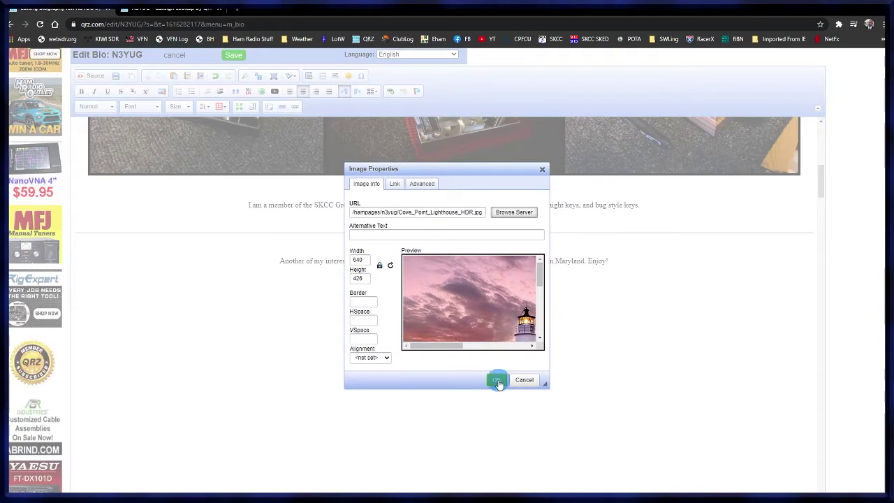
pyautogui.click(315, 75)
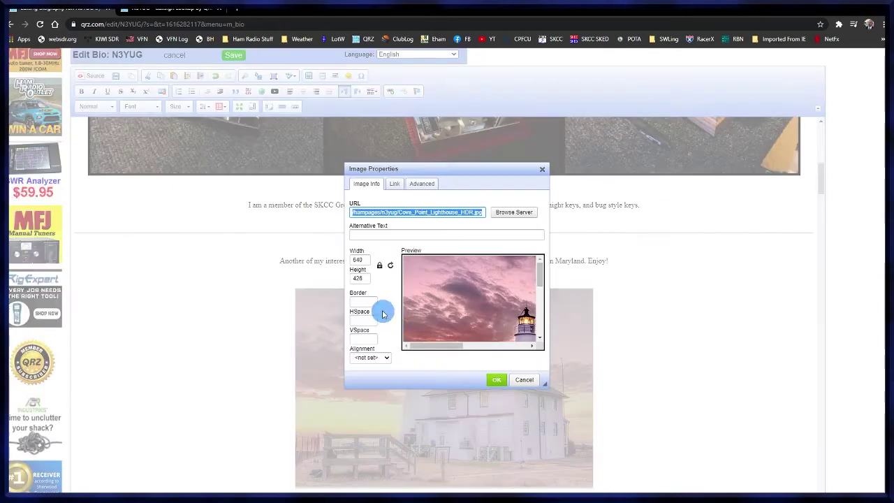
pyautogui.click(496, 379)
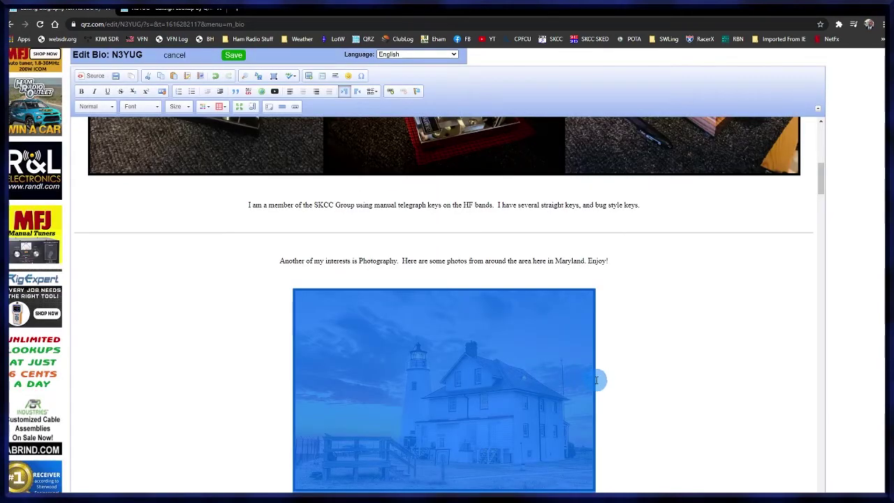
# Insert Eagle_sitting.jpg from the server's image folder beside the lighthouse photo with a border of 5
pyautogui.click(437, 234)
pyautogui.click(315, 74)
pyautogui.click(513, 211)
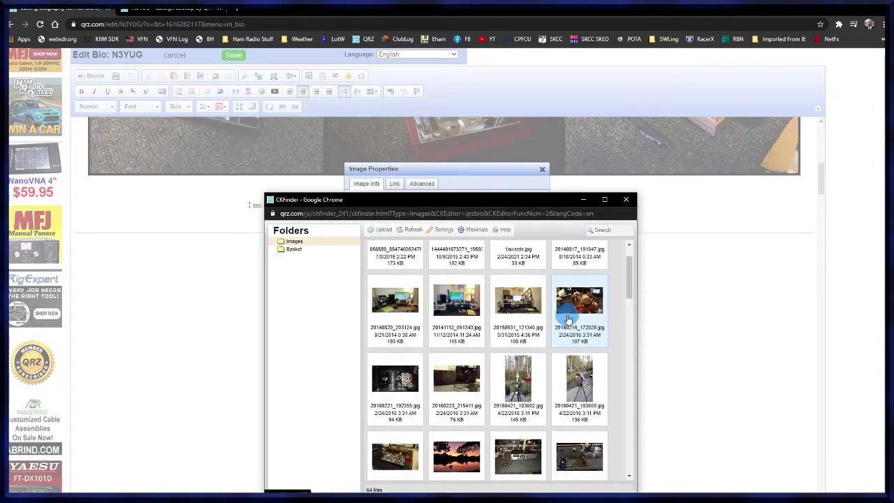
pyautogui.scroll(-5, 568, 319)
pyautogui.doubleClick(393, 295)
pyautogui.click(364, 302)
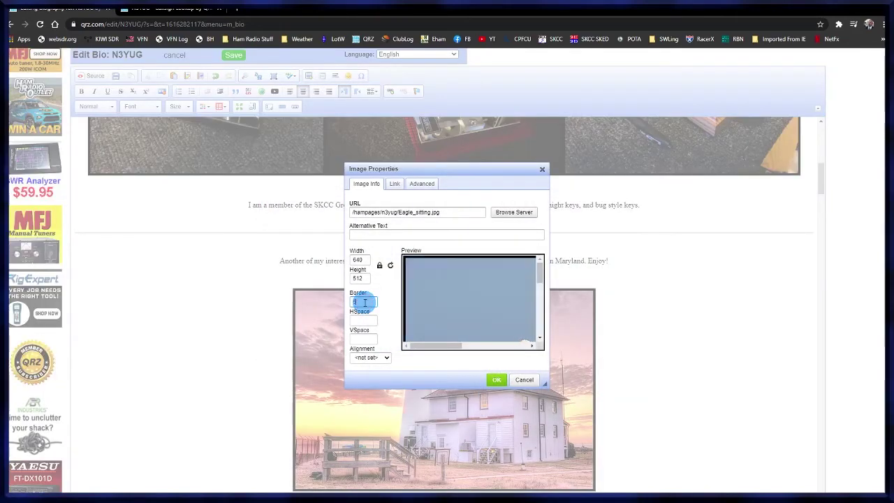
pyautogui.press('Return')
# Insert Sunrise_Beach.jpg from the server's image folder below the lighthouse and eagle photos with a border of 5
pyautogui.scroll(-2, 426, 285)
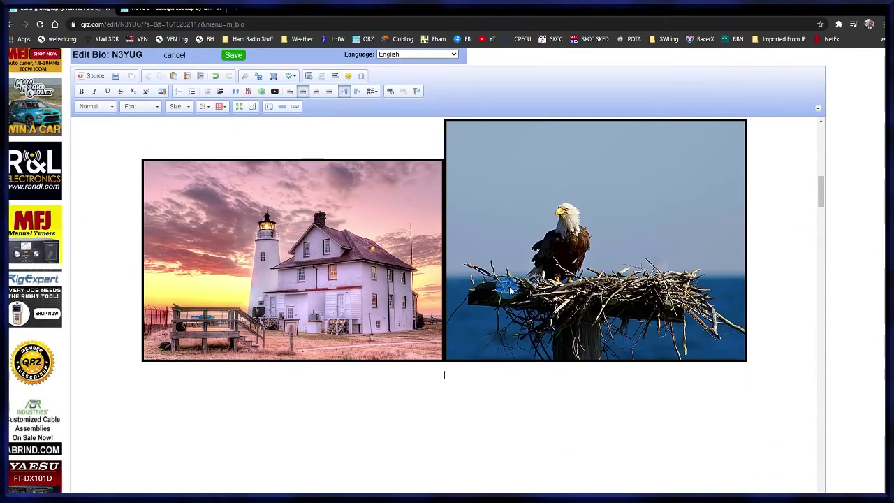
pyautogui.click(310, 75)
pyautogui.click(511, 212)
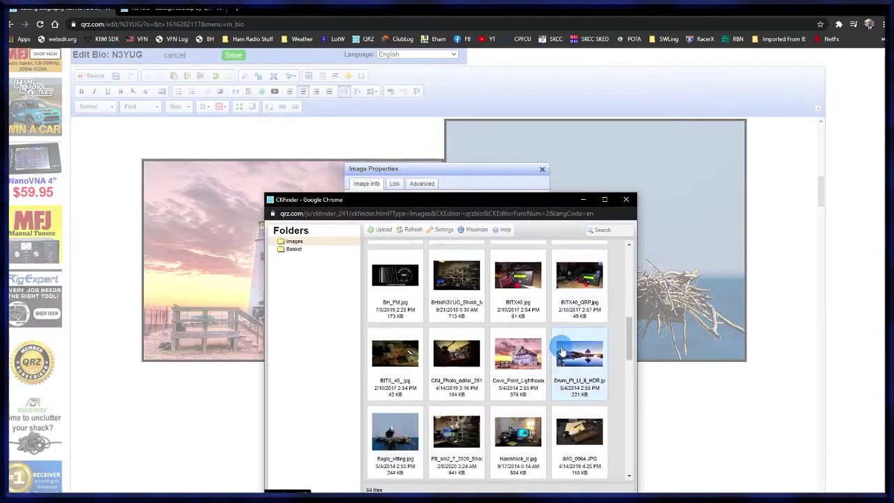
pyautogui.scroll(-10, 562, 349)
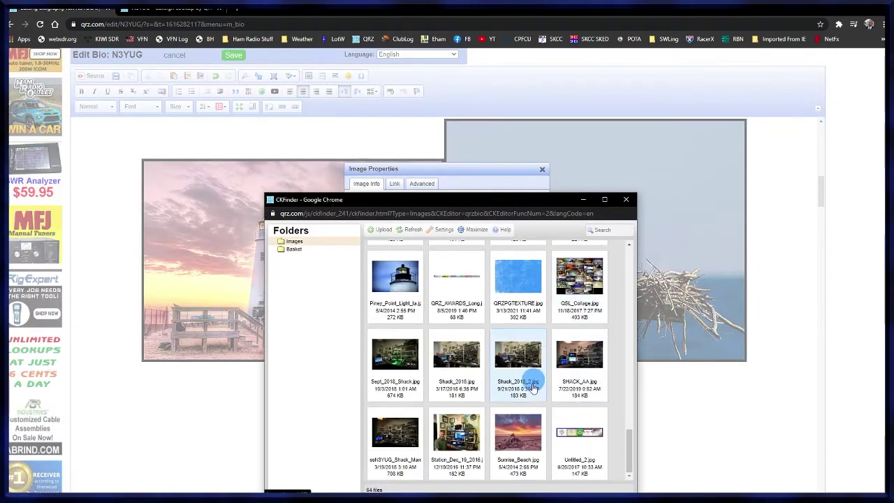
pyautogui.doubleClick(517, 433)
pyautogui.click(363, 301)
pyautogui.write('5')
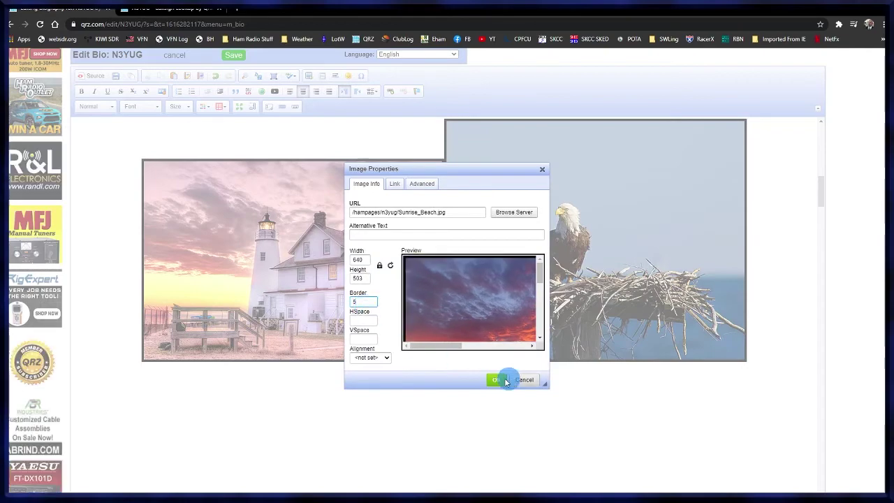
pyautogui.click(506, 381)
# Insert Piney_Point_Light_Ia.jpg from the server's image folder beside the sunrise beach photo with a border of 5
pyautogui.click(310, 76)
pyautogui.click(511, 212)
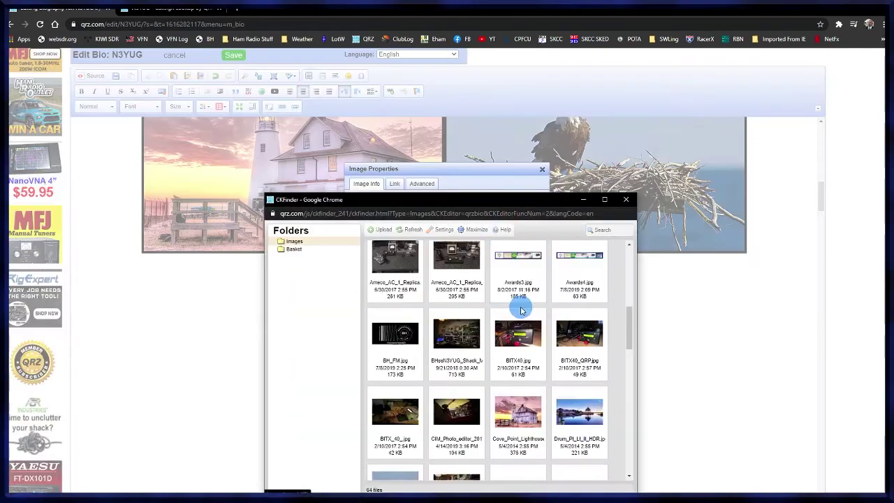
pyautogui.scroll(-10, 521, 311)
pyautogui.doubleClick(395, 342)
pyautogui.click(368, 303)
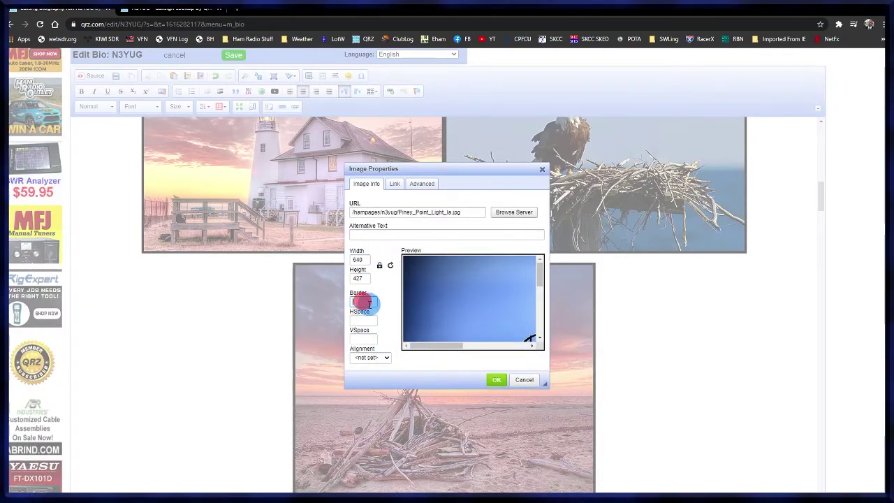
pyautogui.write('5')
pyautogui.click(496, 379)
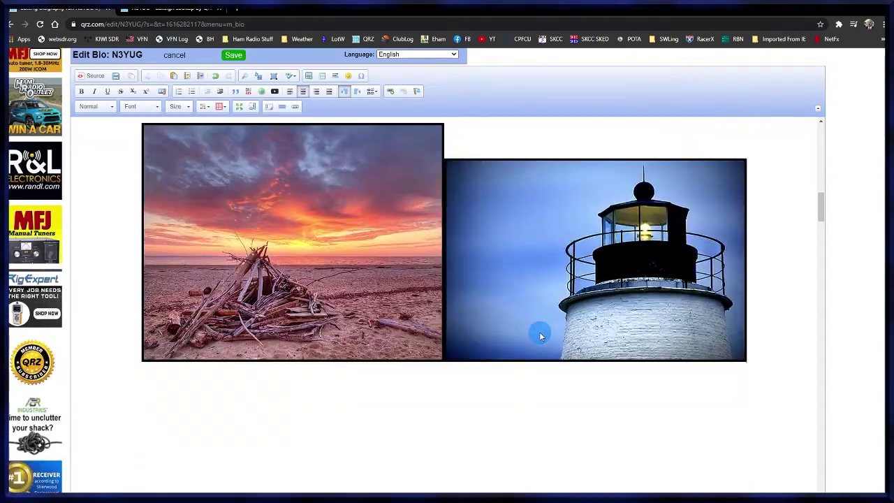
# Add the centred closing line "73 and hope to catch you on the bands!" below the last photos, with the station callsign on the following line
pyautogui.scroll(-1, 540, 336)
pyautogui.click(437, 343)
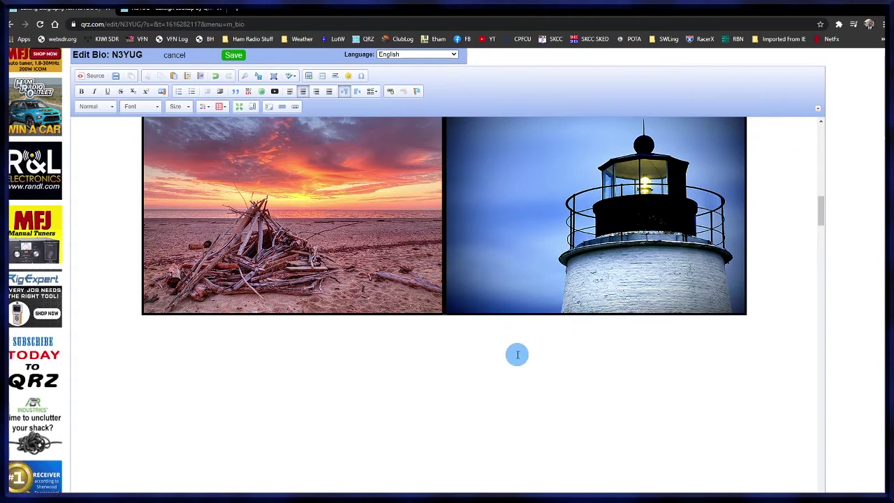
pyautogui.write('73 a')
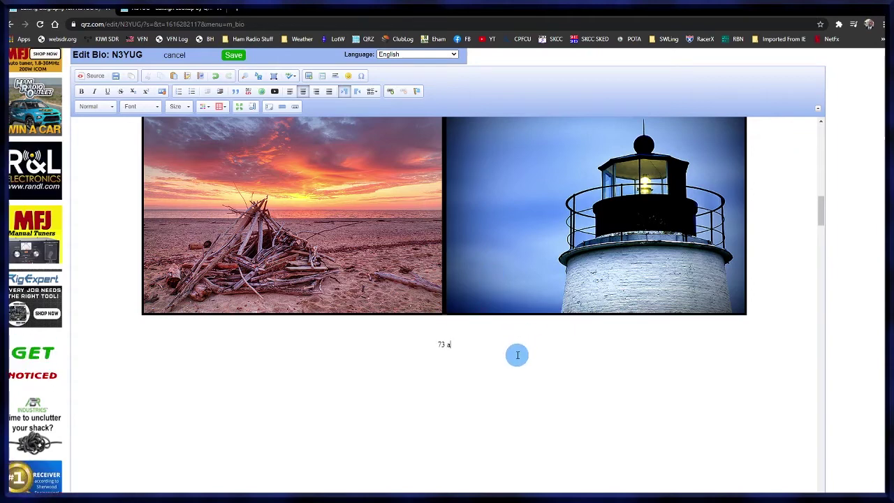
pyautogui.write('nd hope to')
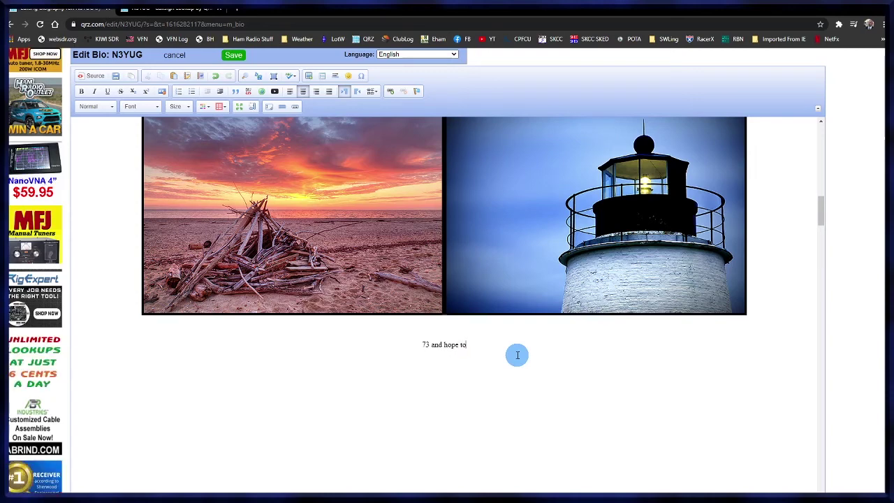
pyautogui.write(' catc')
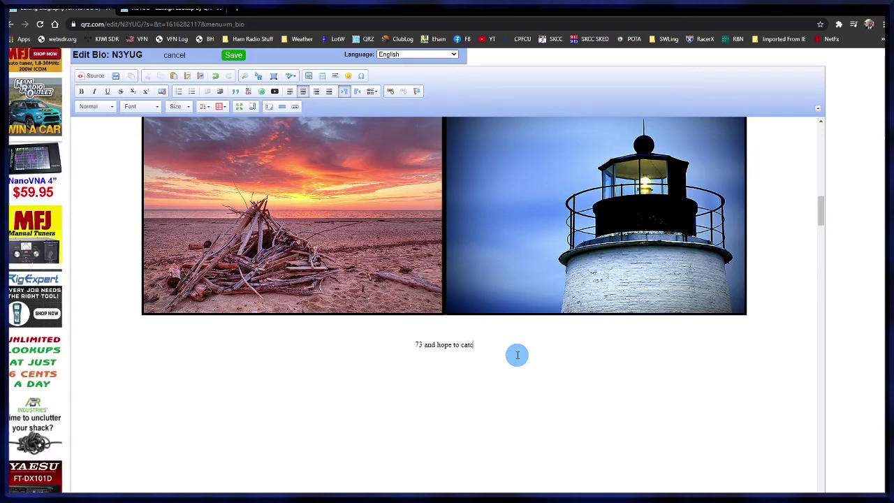
pyautogui.write('h you on the ')
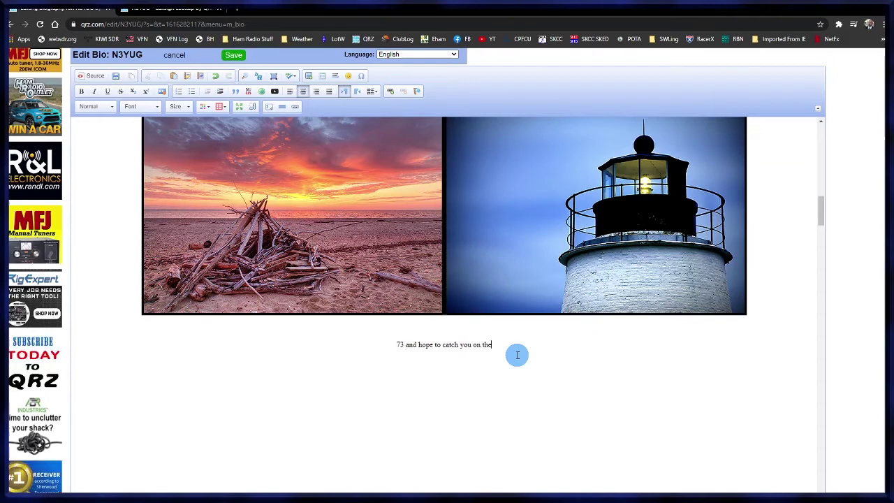
pyautogui.write('band')
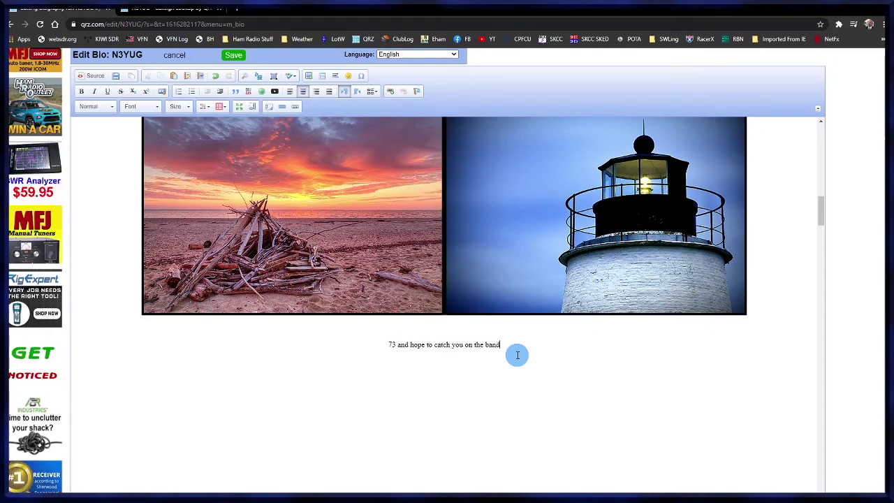
pyautogui.write('s!')
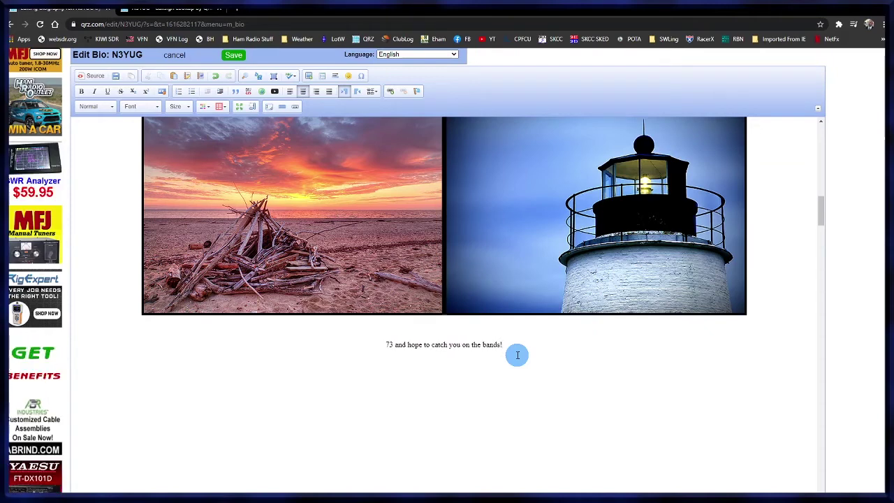
pyautogui.press('Return')
pyautogui.write('N3YUG')
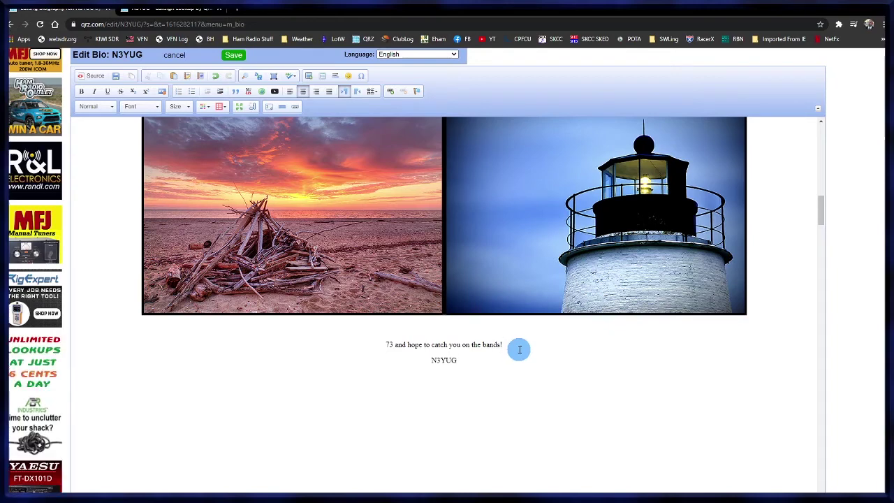
# Look back over the biography's photos and text, and save the biography
pyautogui.scroll(1, 538, 401)
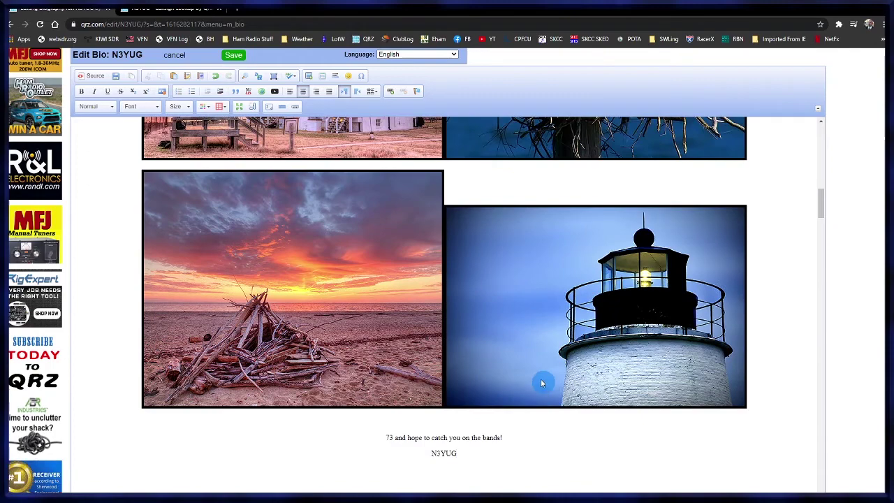
pyautogui.scroll(3, 436, 279)
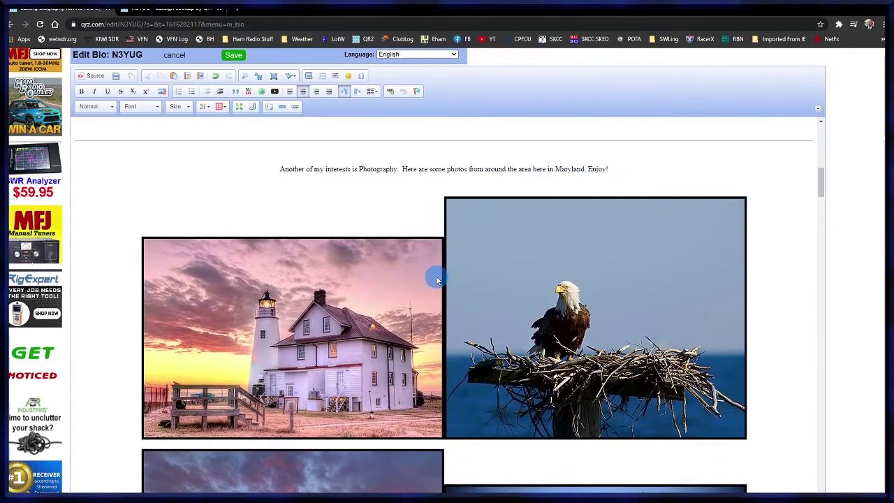
pyautogui.scroll(2, 436, 279)
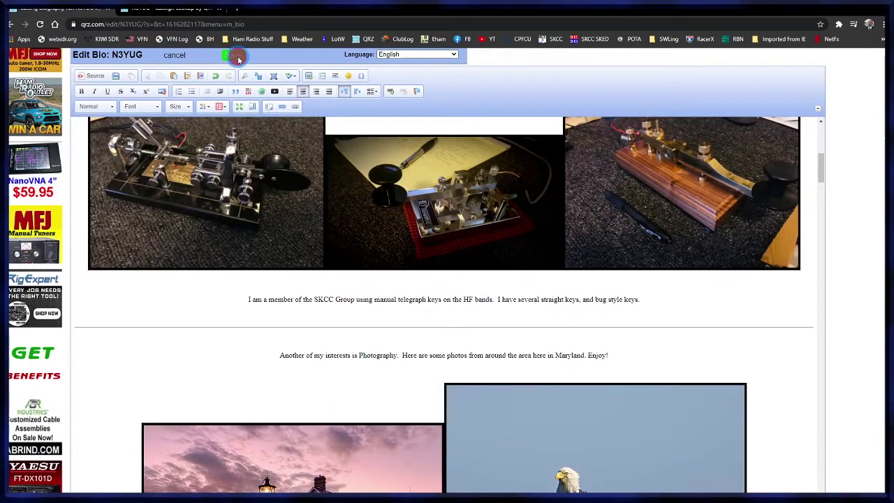
pyautogui.click(237, 57)
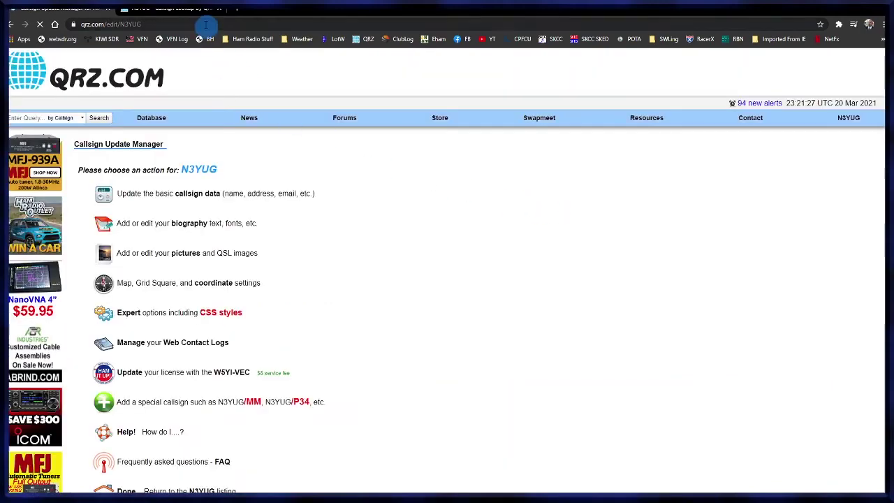
# Reload the public callsign page and examine the published biography's photos, text fonts and closing lines from start to end
pyautogui.click(187, 10)
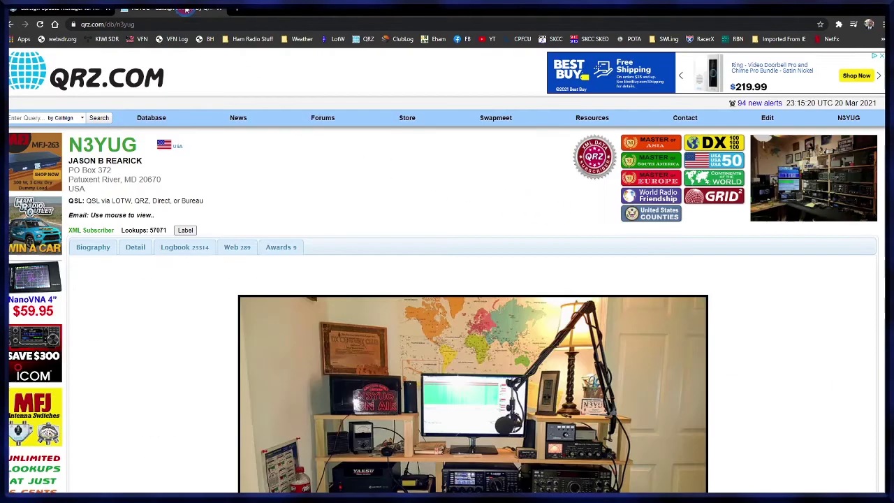
pyautogui.click(41, 25)
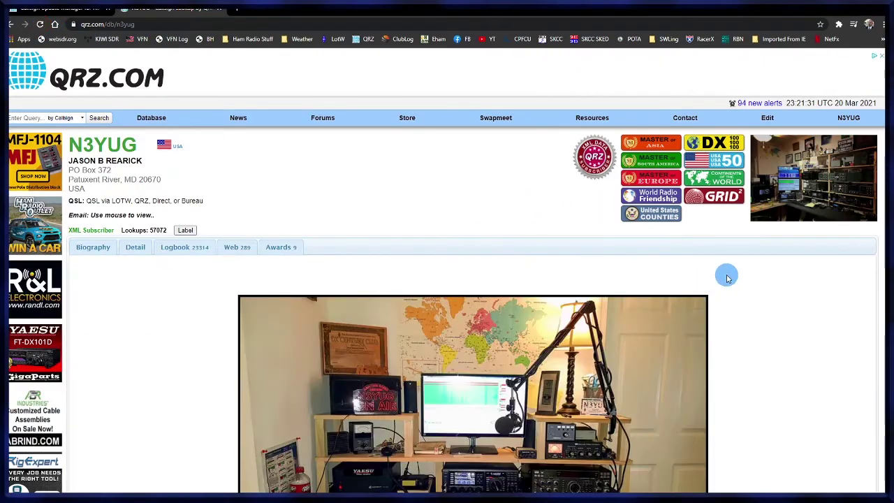
pyautogui.scroll(-4, 726, 278)
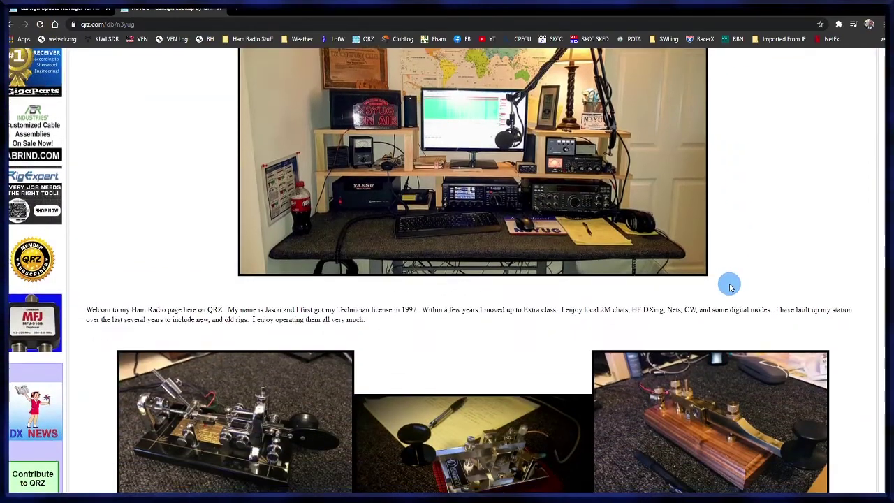
pyautogui.scroll(-2, 729, 287)
pyautogui.scroll(-1, 731, 286)
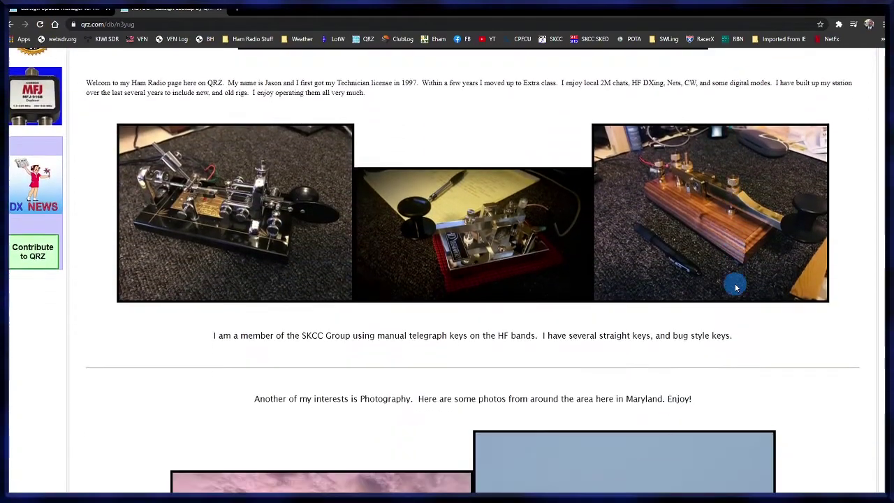
pyautogui.scroll(-1, 735, 287)
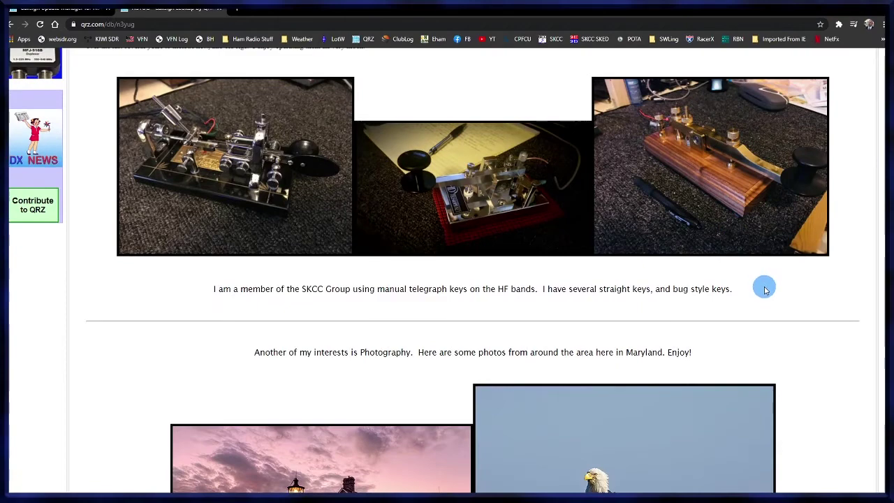
pyautogui.scroll(-1, 764, 289)
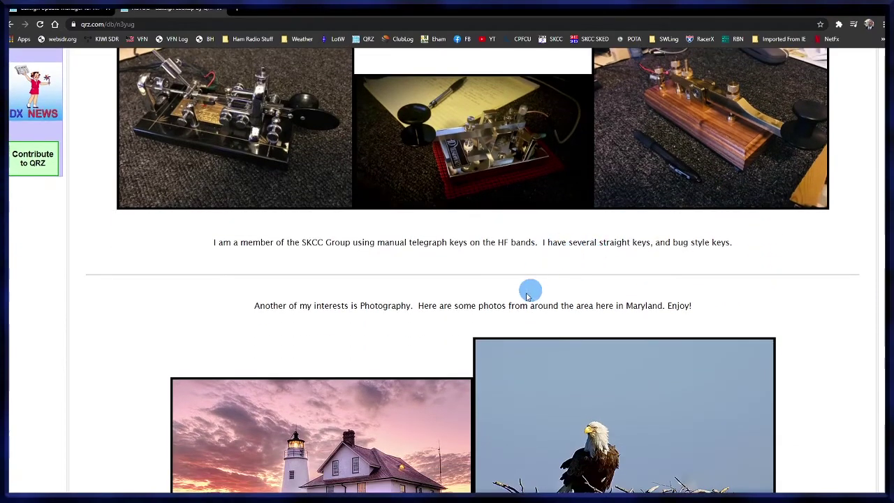
pyautogui.scroll(5, 512, 274)
pyautogui.scroll(-4, 482, 315)
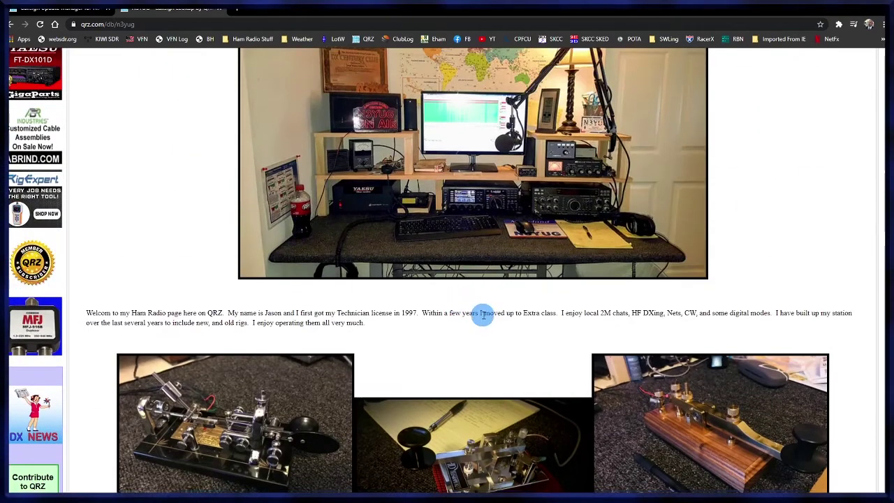
pyautogui.scroll(-1, 483, 316)
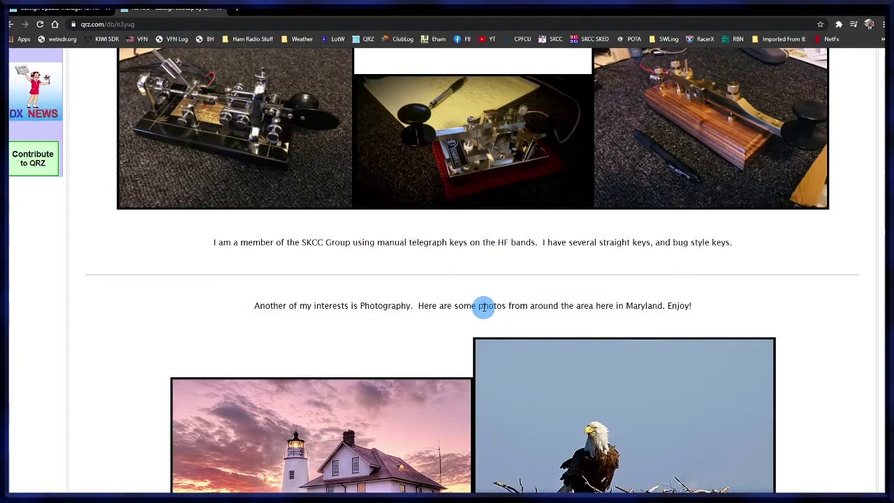
pyautogui.scroll(-7, 483, 306)
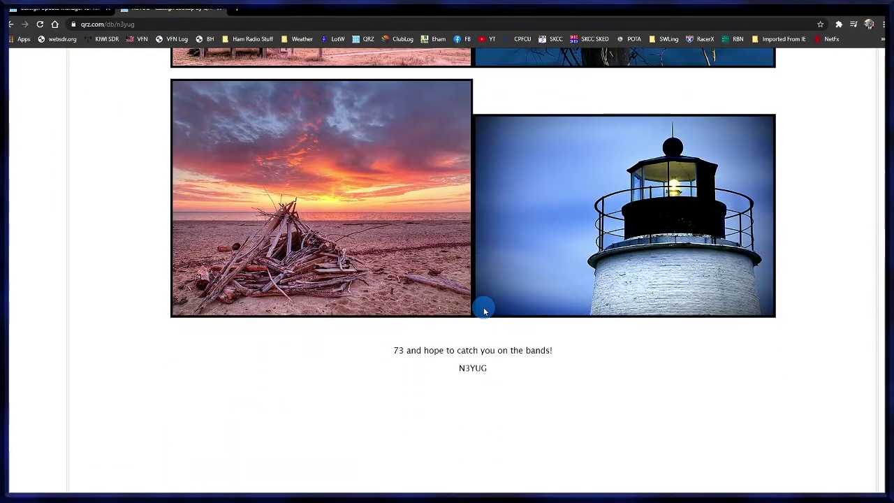
pyautogui.scroll(1, 483, 311)
# Reopen the biography for editing from the Callsign Update Manager, enlarge the editing area and check the welcome paragraph's font and size
pyautogui.hotkey('alt', 'Left')
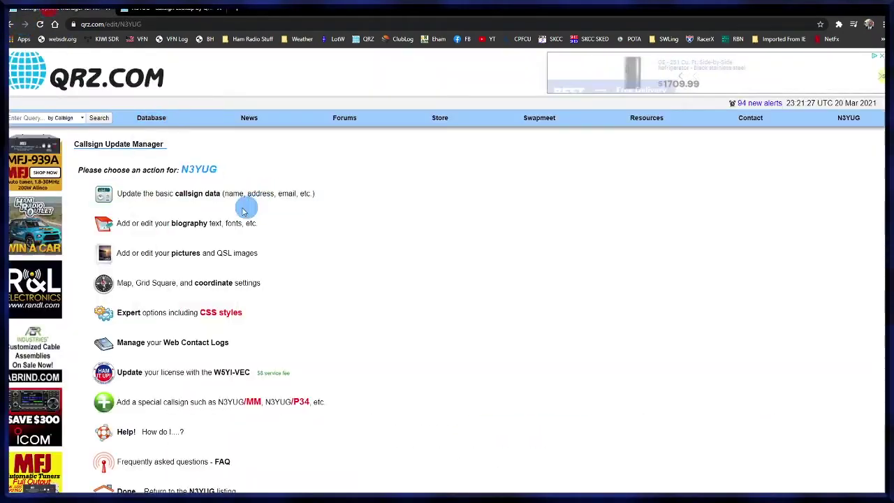
pyautogui.click(194, 223)
pyautogui.scroll(-2, 545, 312)
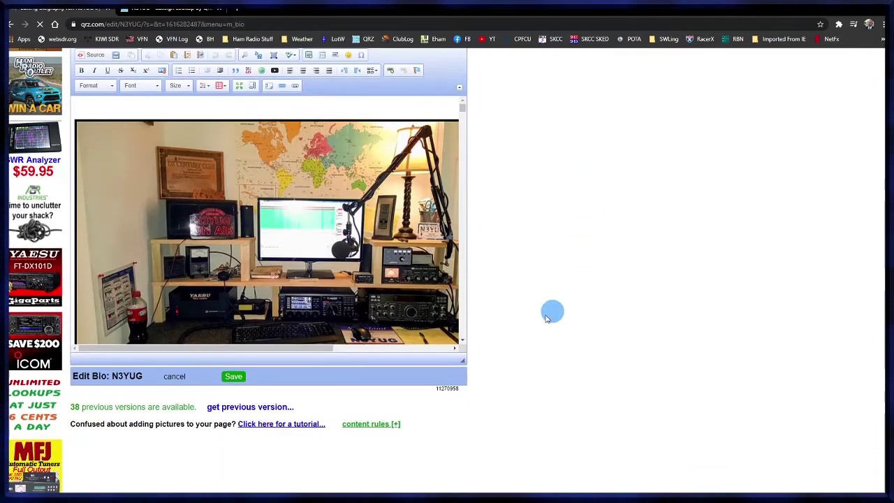
pyautogui.moveTo(463, 361); pyautogui.dragTo(794, 479)
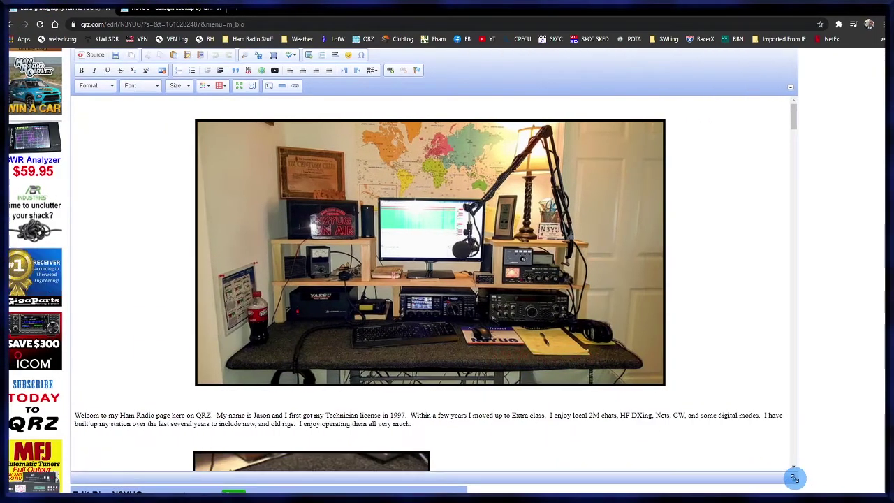
pyautogui.click(482, 416)
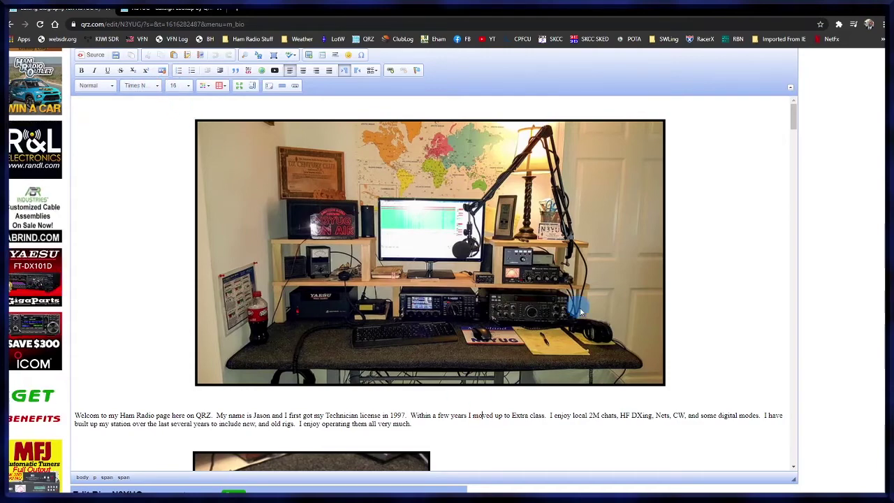
# Set the SKCC Group and photography text lines to Times New Roman, size 16
pyautogui.scroll(-9, 580, 310)
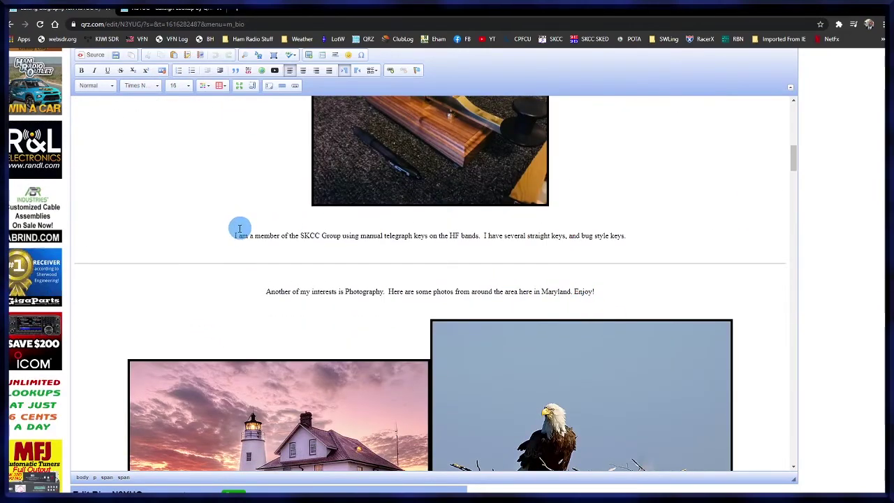
pyautogui.moveTo(233, 235); pyautogui.dragTo(598, 296)
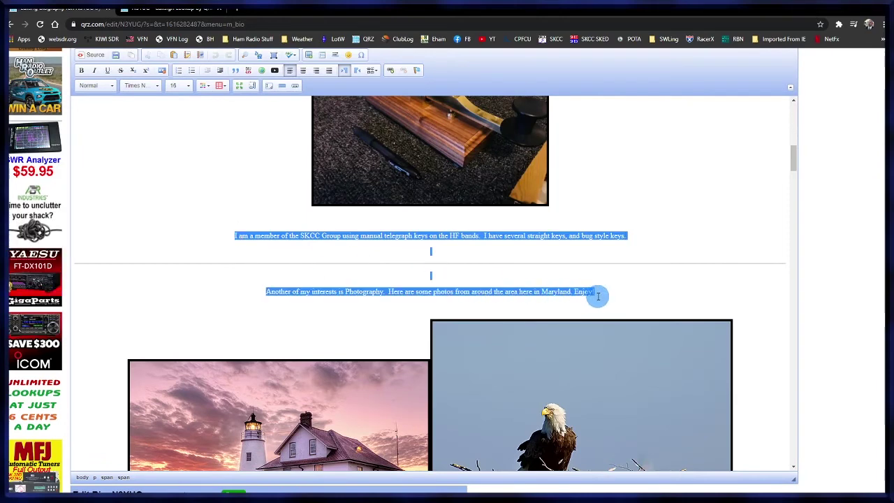
pyautogui.click(144, 85)
pyautogui.click(155, 85)
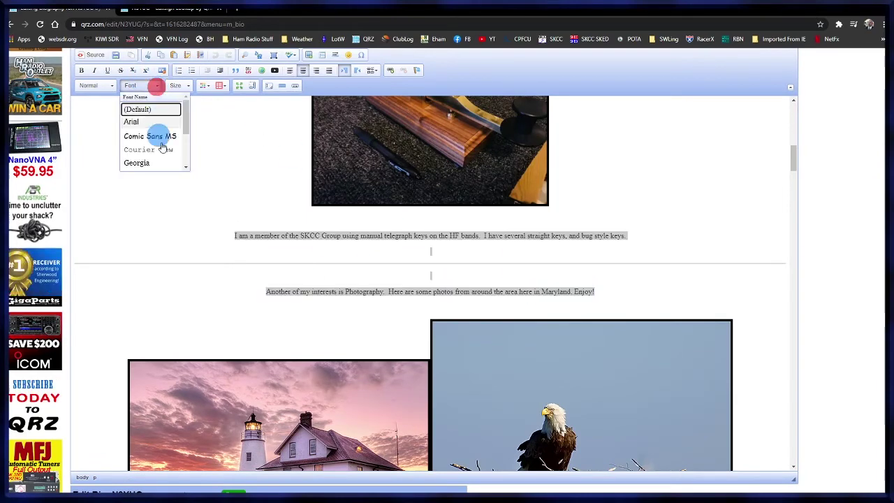
pyautogui.scroll(-3, 166, 161)
pyautogui.click(152, 136)
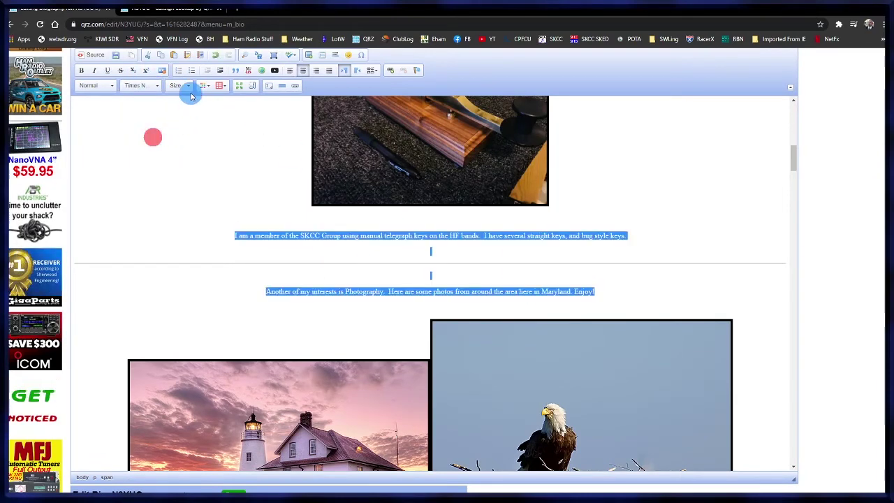
pyautogui.click(188, 87)
pyautogui.scroll(-2, 188, 152)
pyautogui.click(182, 148)
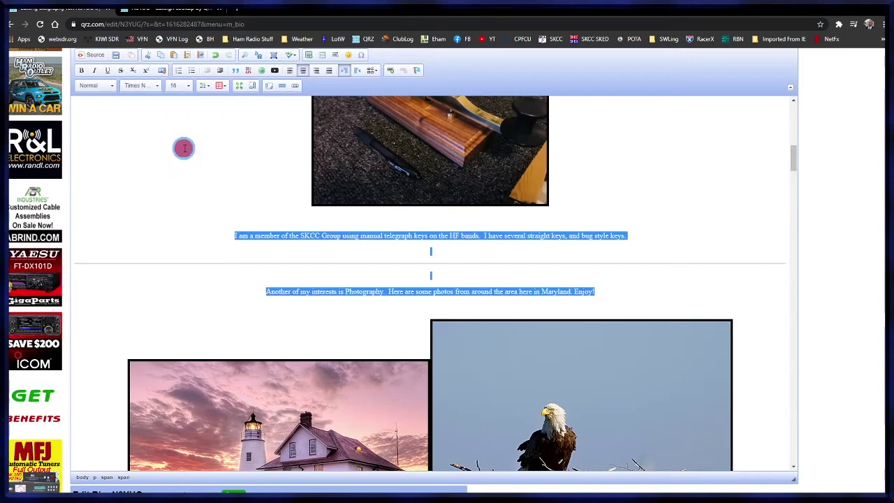
# Set the closing "73 and hope to catch you on the bands!" line and the callsign below it to Times New Roman, size 16
pyautogui.scroll(-3, 524, 276)
pyautogui.scroll(-5, 515, 281)
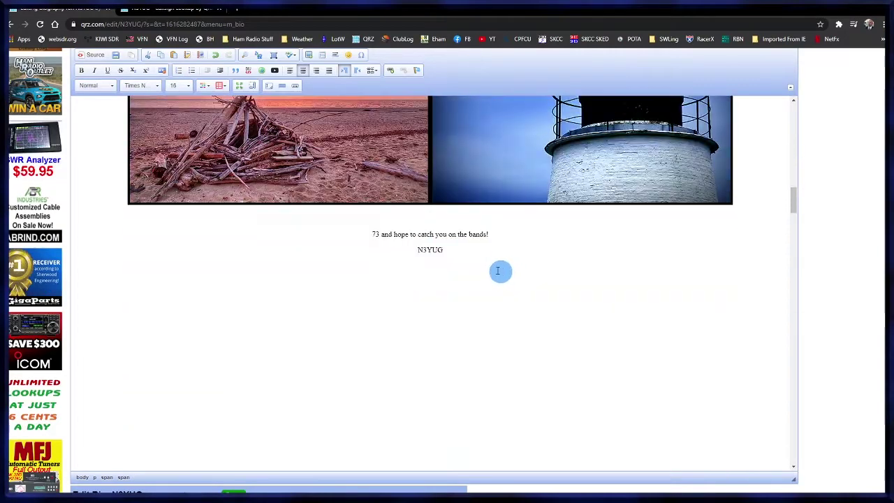
pyautogui.moveTo(370, 231); pyautogui.dragTo(475, 254)
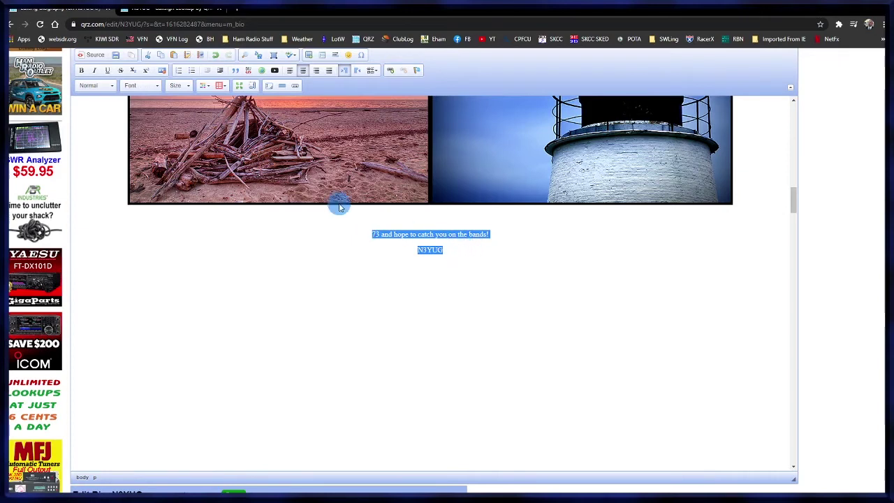
pyautogui.click(159, 88)
pyautogui.scroll(-2, 161, 157)
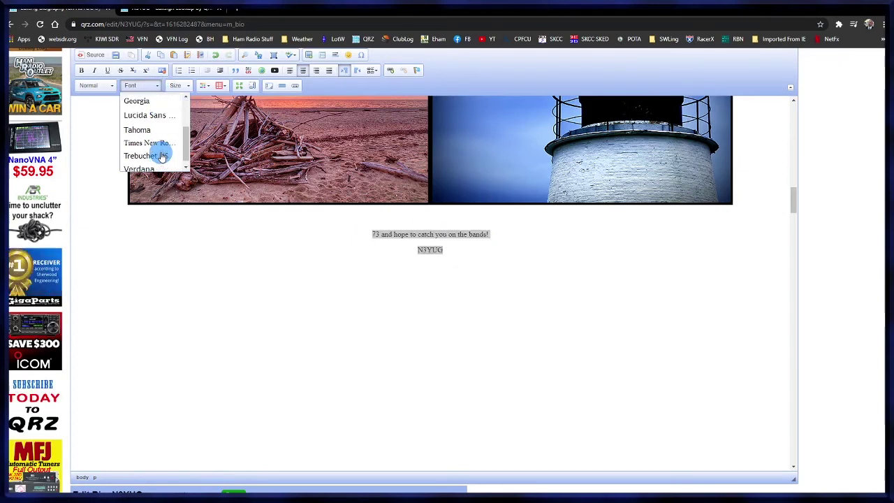
pyautogui.click(146, 143)
pyautogui.click(188, 86)
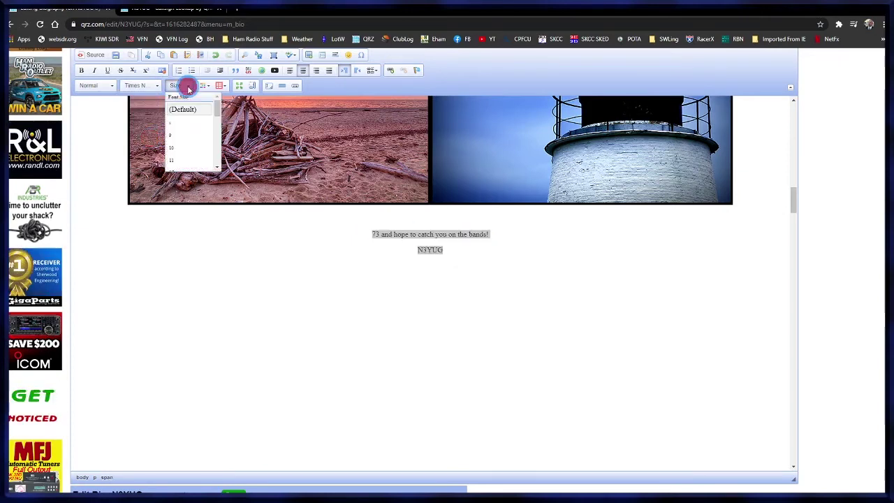
pyautogui.scroll(-2, 184, 146)
pyautogui.click(183, 151)
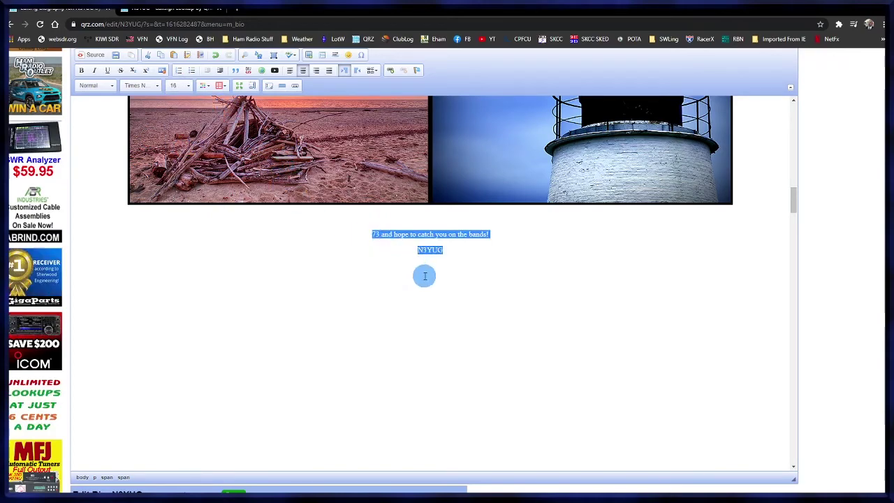
pyautogui.scroll(10, 537, 321)
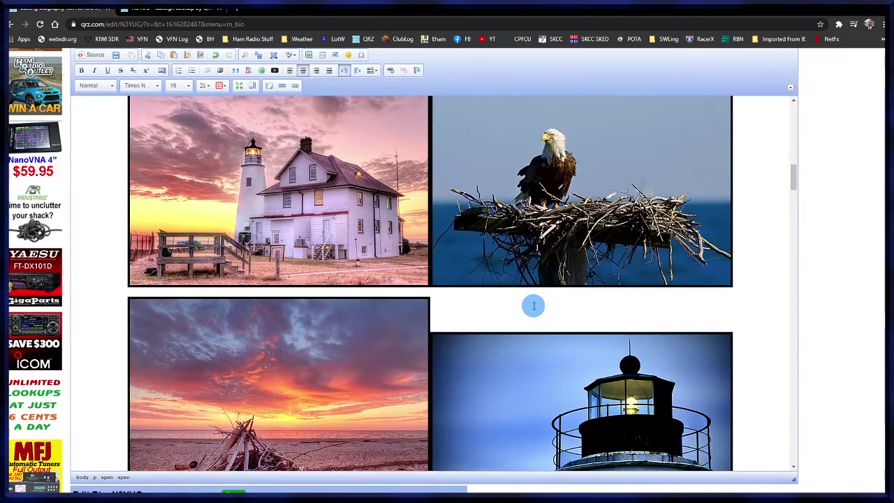
pyautogui.scroll(1, 528, 293)
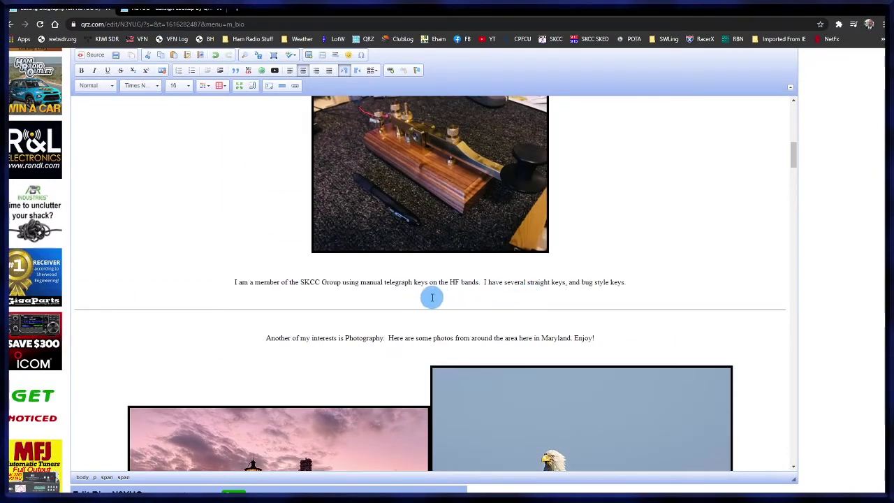
pyautogui.scroll(1, 370, 304)
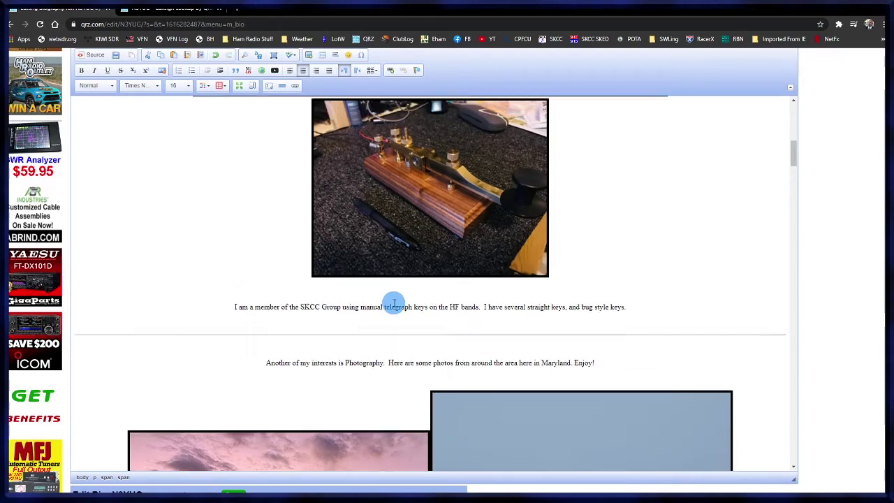
pyautogui.scroll(2, 851, 300)
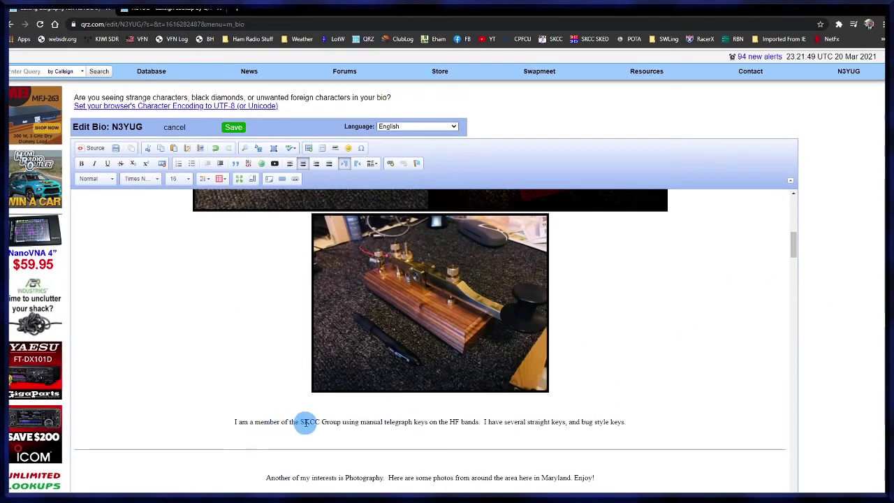
pyautogui.moveTo(300, 422); pyautogui.dragTo(341, 422)
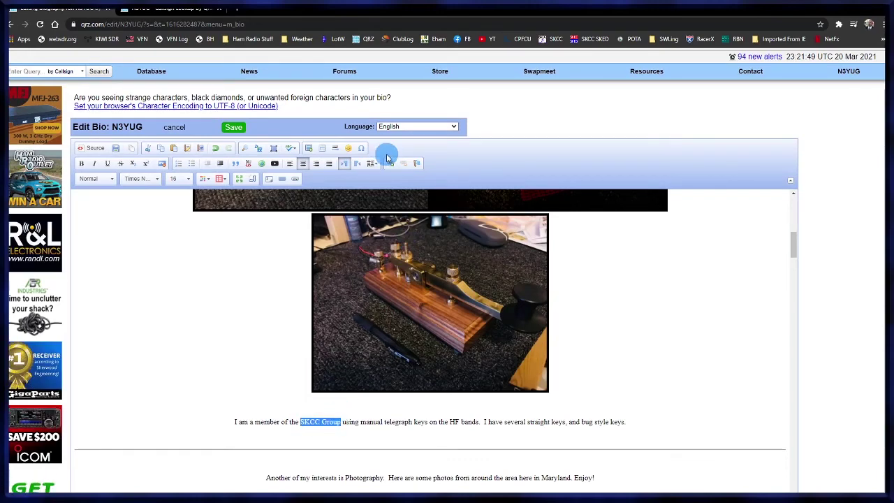
pyautogui.click(390, 163)
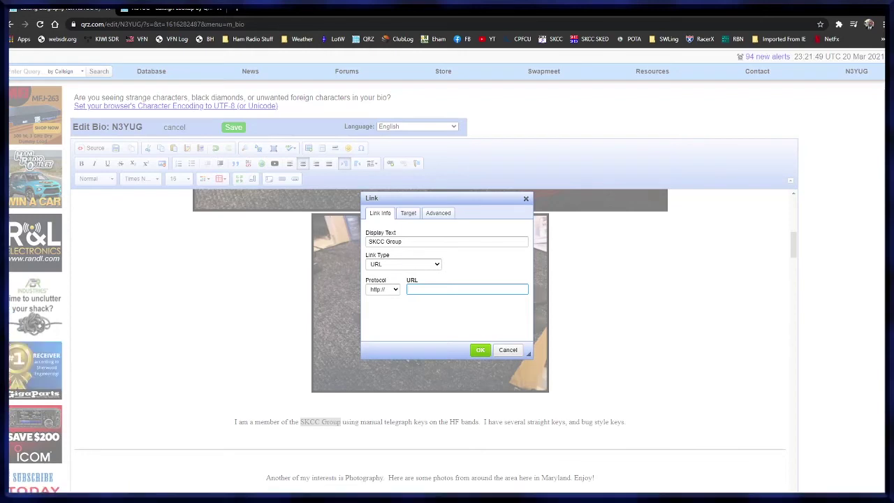
pyautogui.click(593, 329)
pyautogui.click(414, 290)
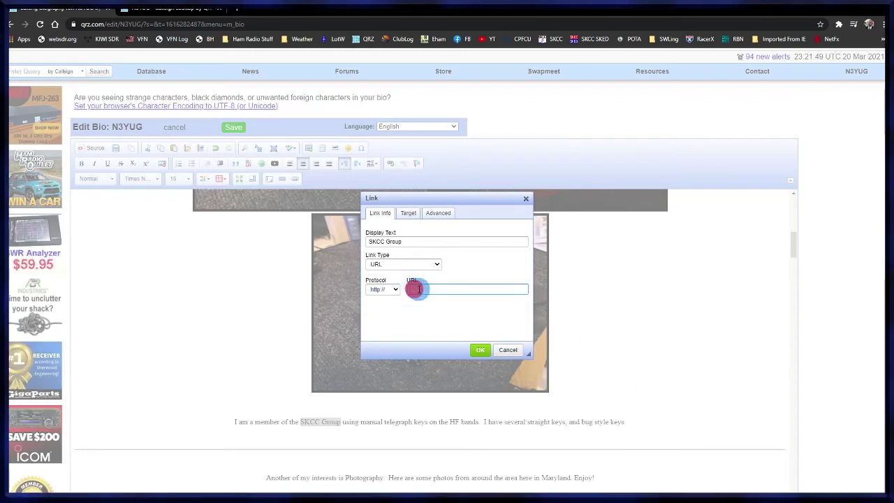
pyautogui.write('skcc')
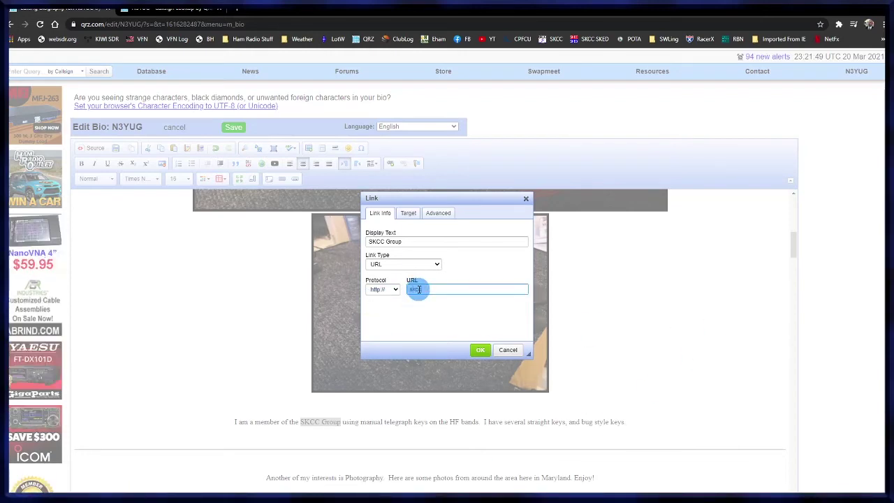
pyautogui.write('grou')
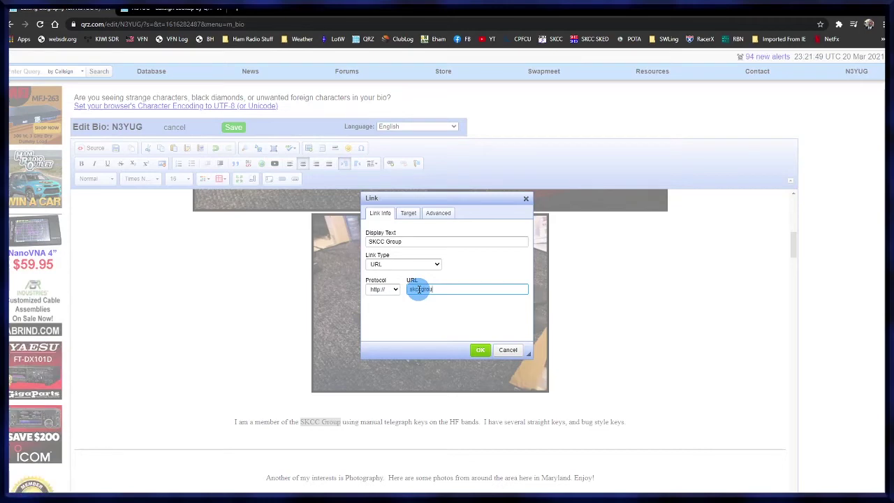
pyautogui.write('p.com')
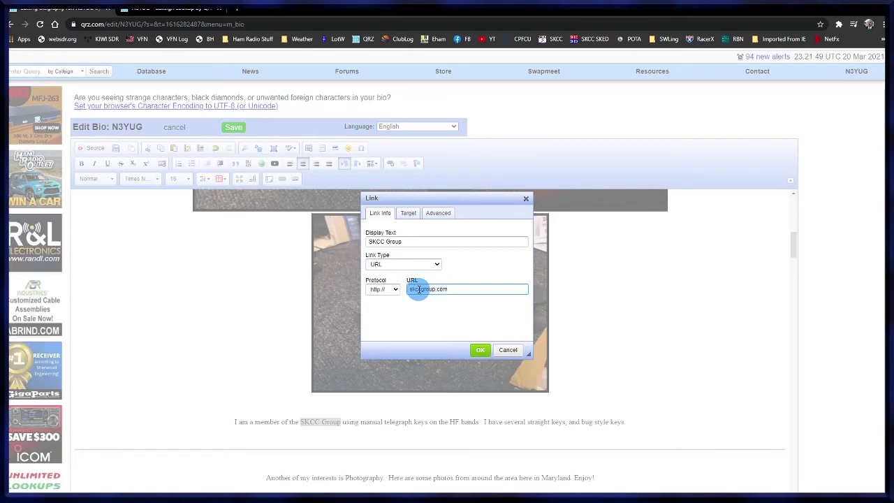
pyautogui.click(418, 289)
pyautogui.write('c')
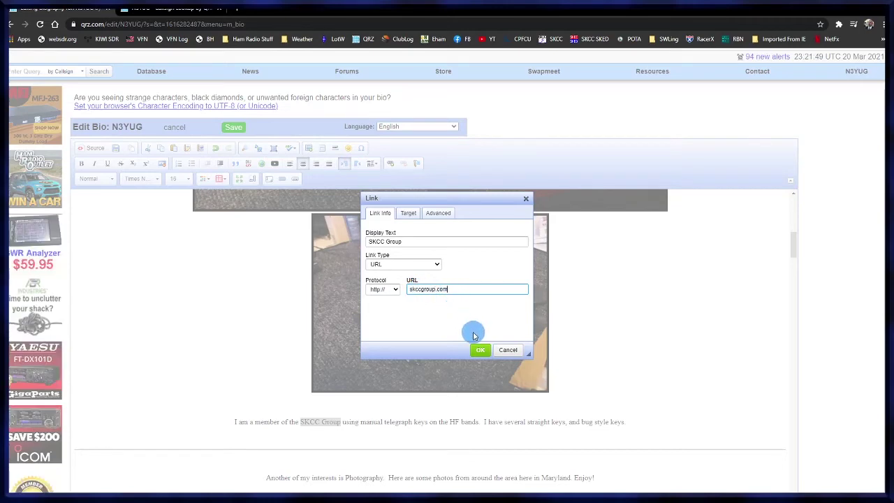
pyautogui.click(480, 351)
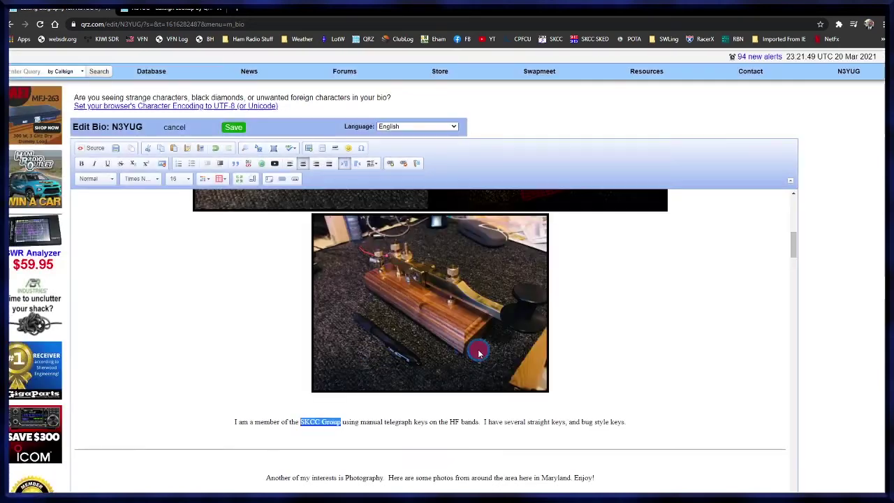
pyautogui.scroll(-1, 413, 373)
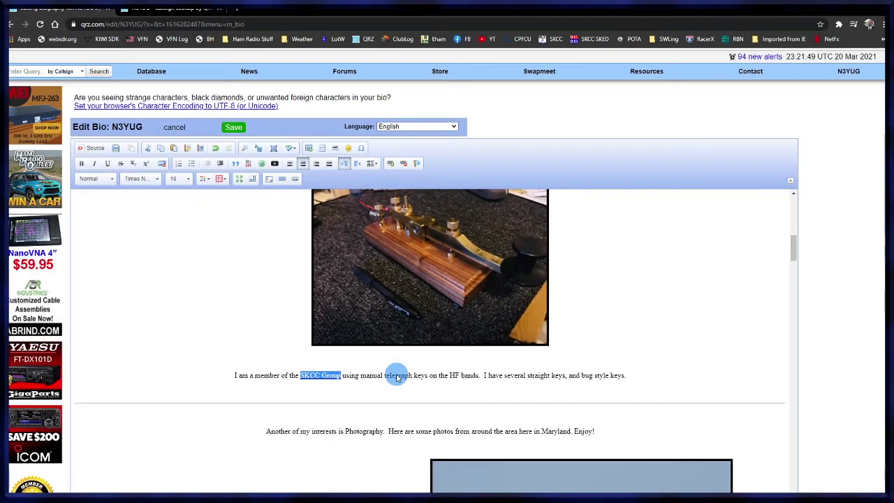
pyautogui.click(368, 390)
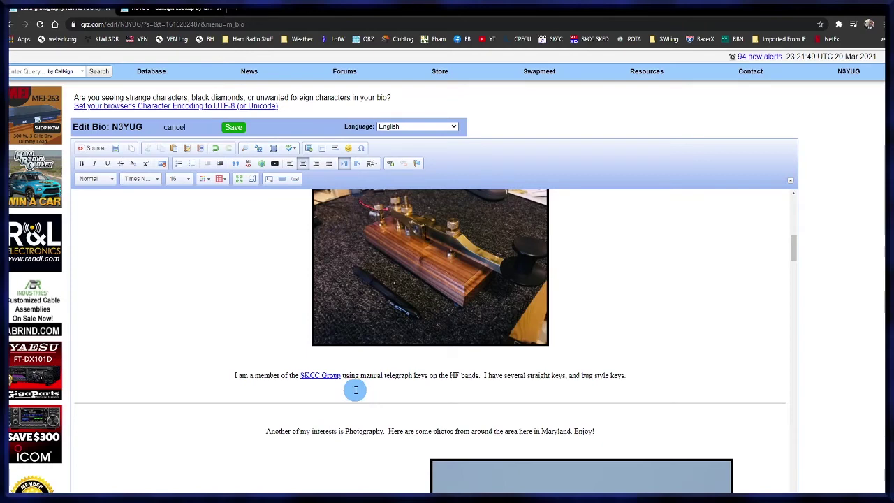
pyautogui.click(361, 396)
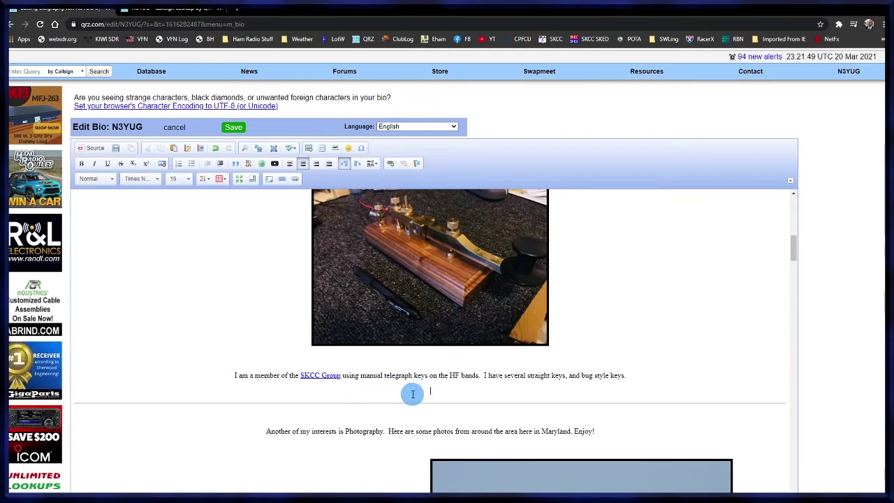
# Save the biography and reload the public callsign page
pyautogui.click(233, 127)
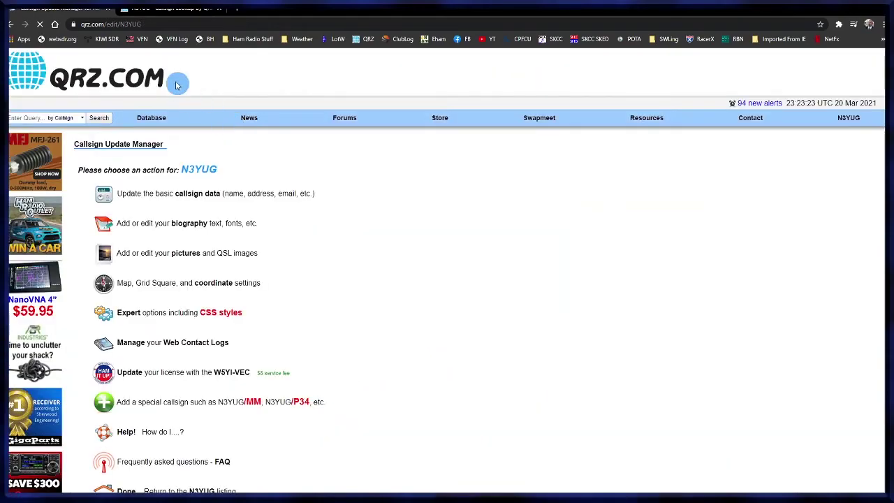
pyautogui.click(161, 9)
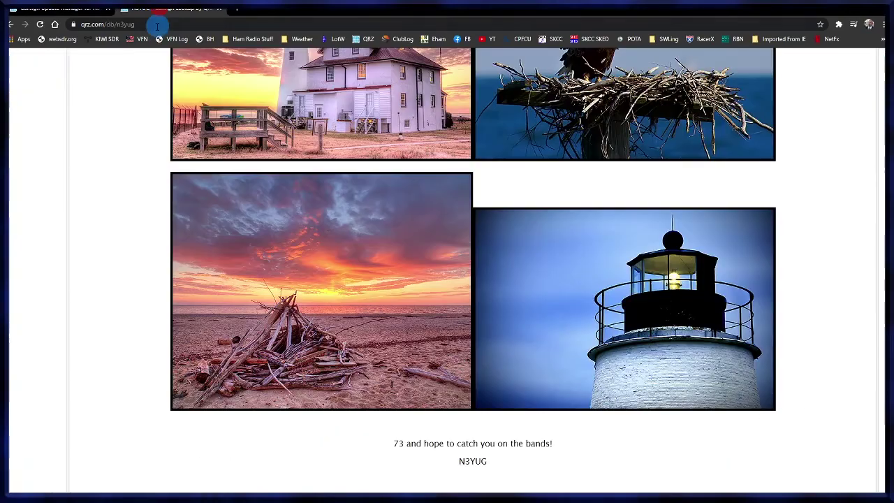
pyautogui.scroll(20, 143, 130)
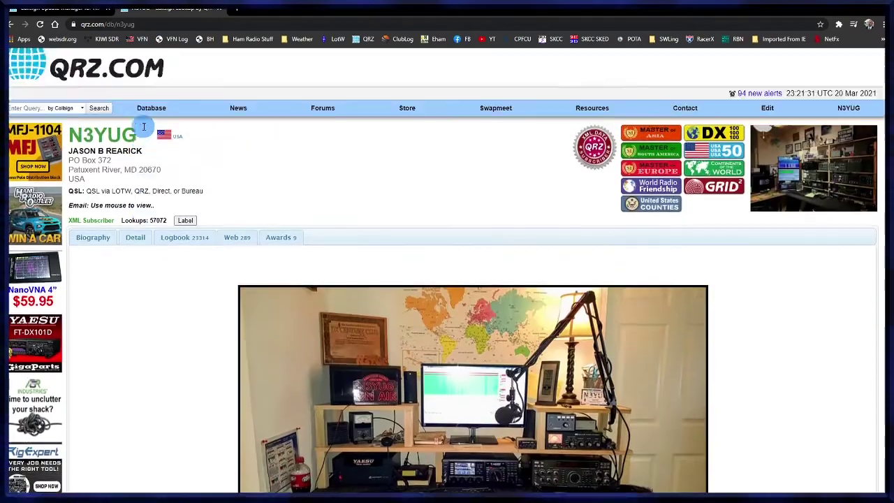
pyautogui.press('F5')
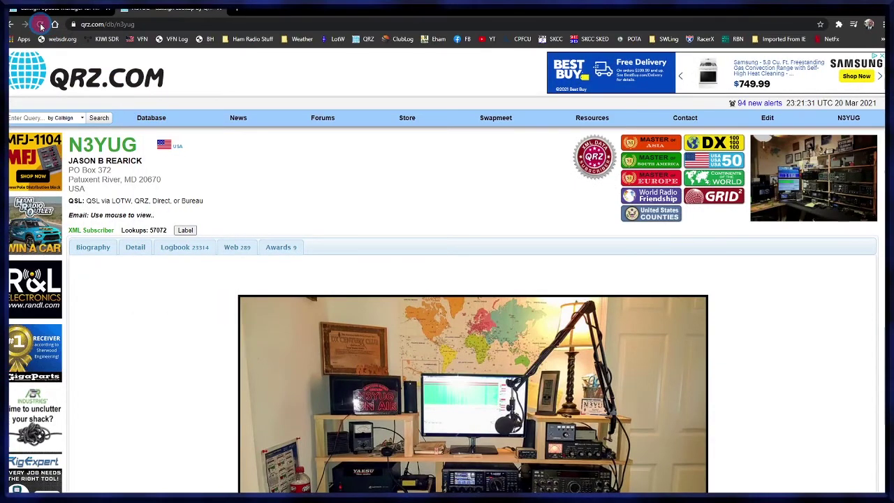
# Follow the published SKCC Group link to check its target website, and return to the callsign page
pyautogui.scroll(-4, 545, 232)
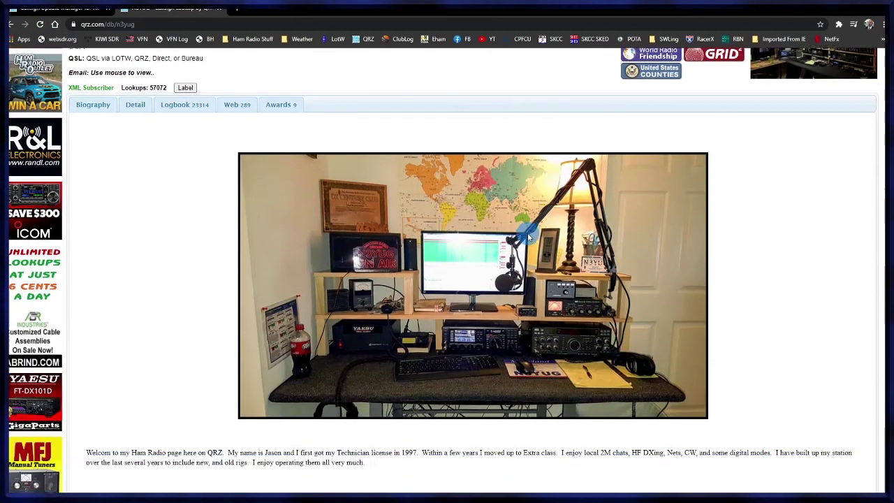
pyautogui.scroll(-1, 415, 255)
pyautogui.scroll(-3, 412, 273)
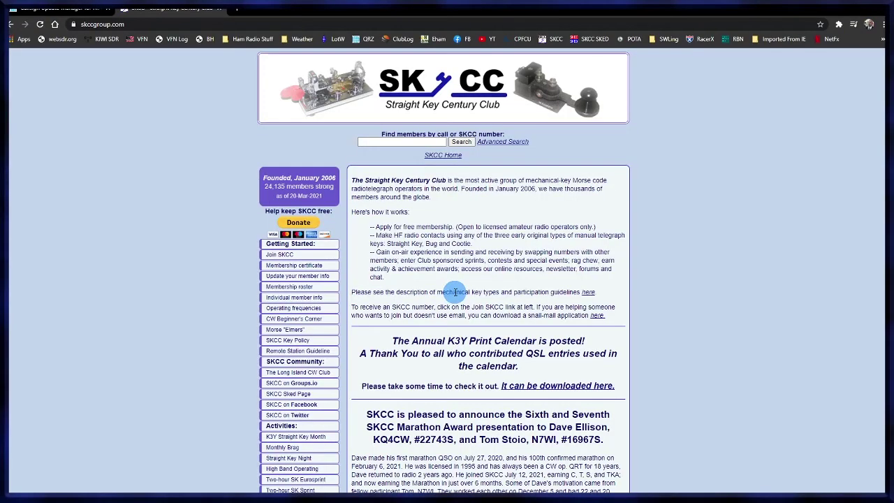
pyautogui.scroll(-2, 450, 283)
pyautogui.scroll(3, 449, 275)
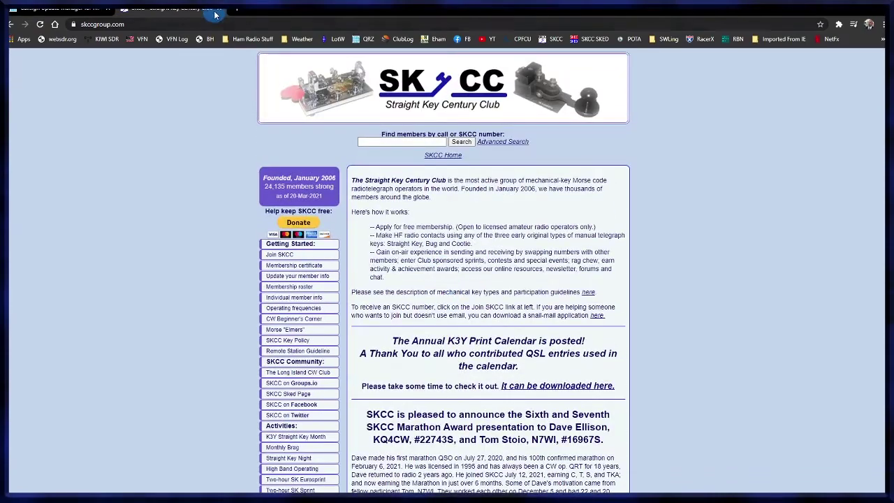
pyautogui.hotkey('alt', 'Left')
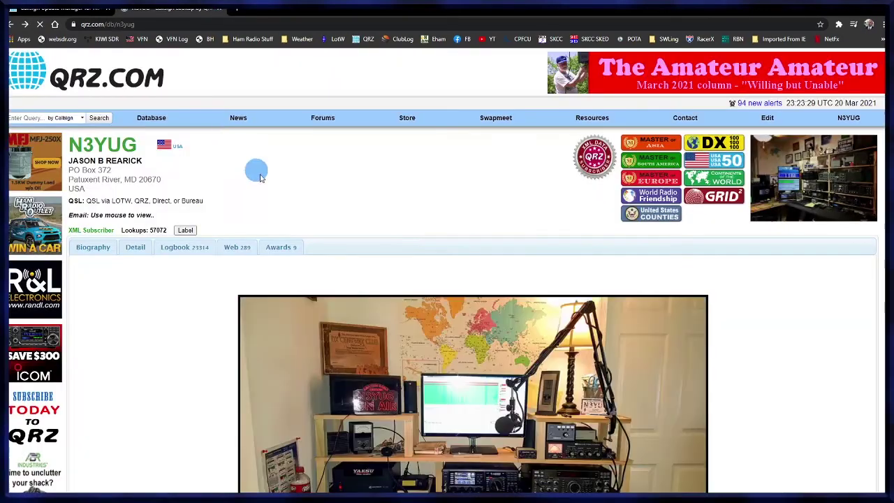
# Examine the published biography's text fonts, photos and closing lines from start to end
pyautogui.scroll(-9, 474, 246)
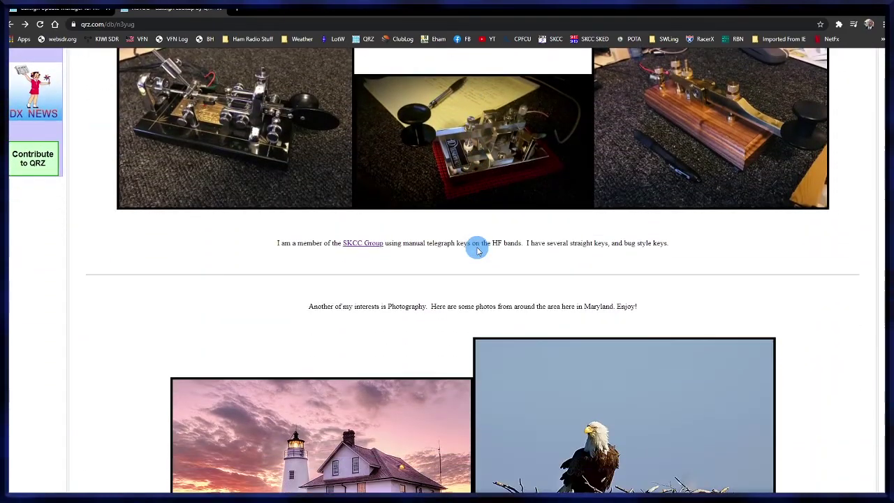
pyautogui.scroll(-1, 478, 251)
pyautogui.scroll(-7, 478, 252)
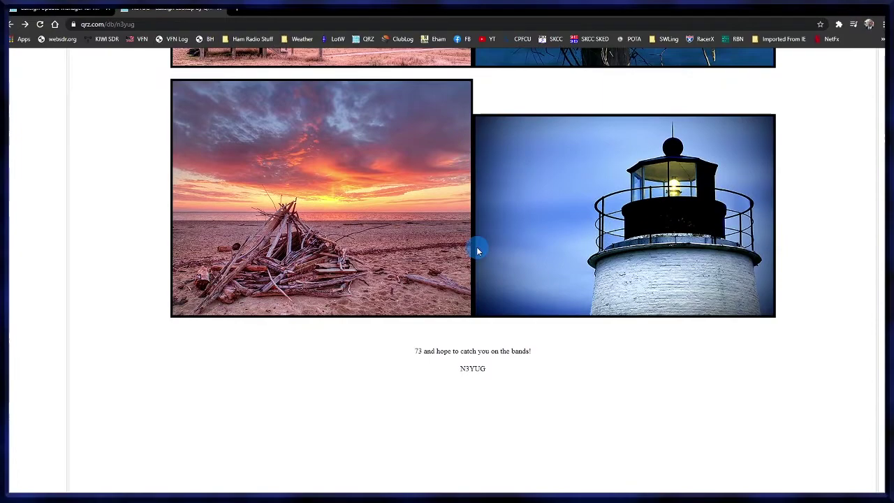
pyautogui.scroll(5, 478, 251)
pyautogui.scroll(10, 478, 251)
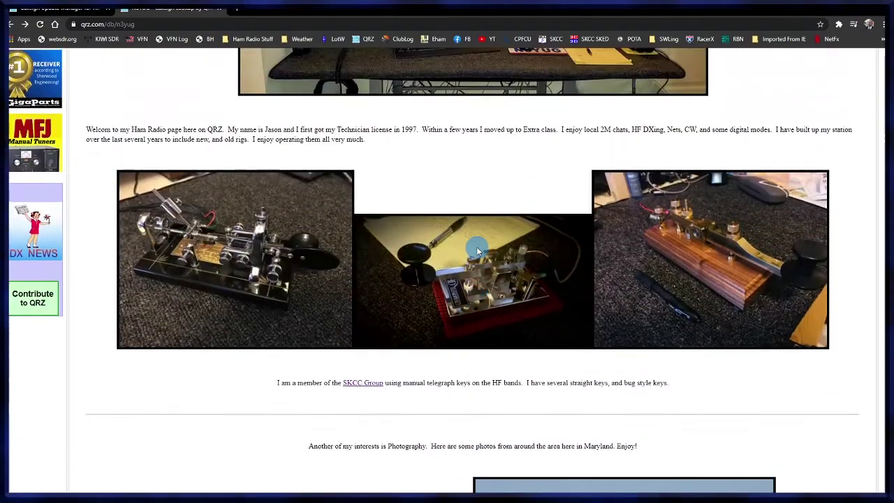
pyautogui.scroll(3, 478, 251)
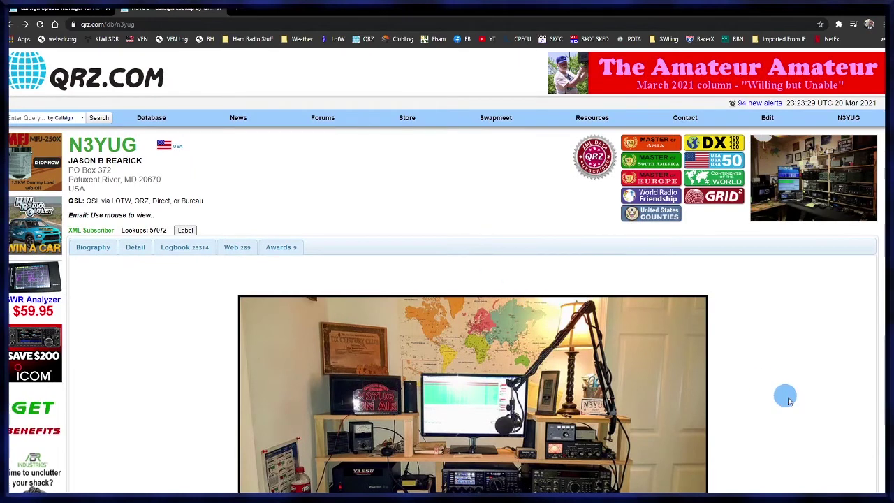
# Reopen the biography for editing from the Callsign Update Manager and check the background colour choices
pyautogui.click(70, 10)
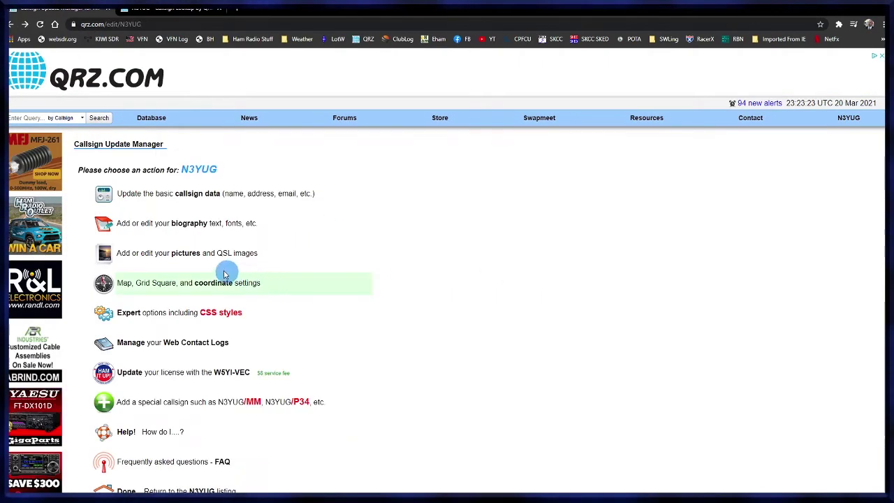
pyautogui.click(176, 223)
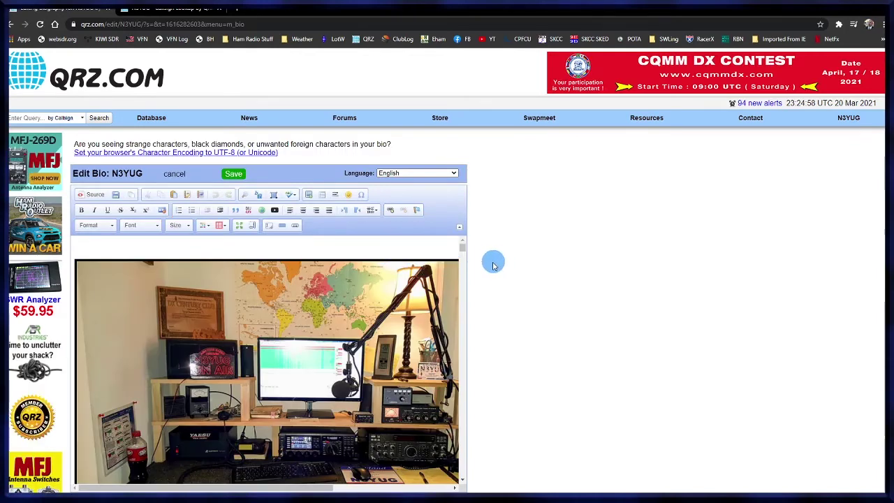
pyautogui.click(220, 227)
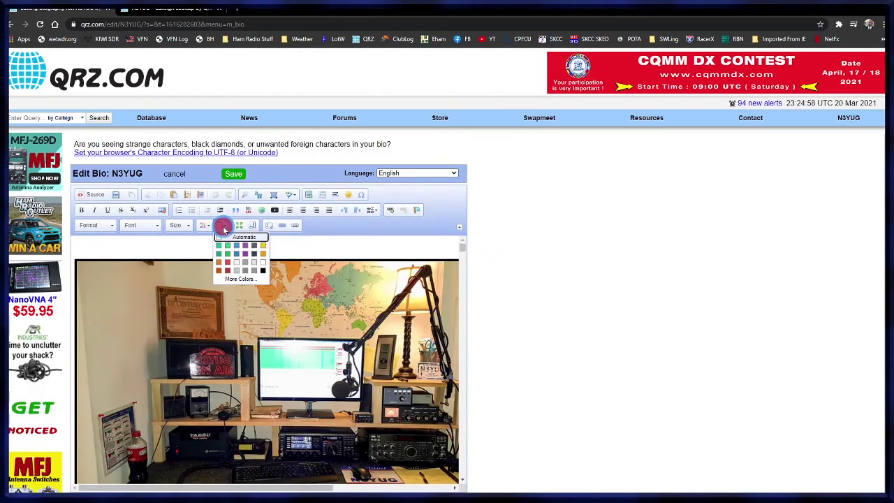
pyautogui.click(255, 266)
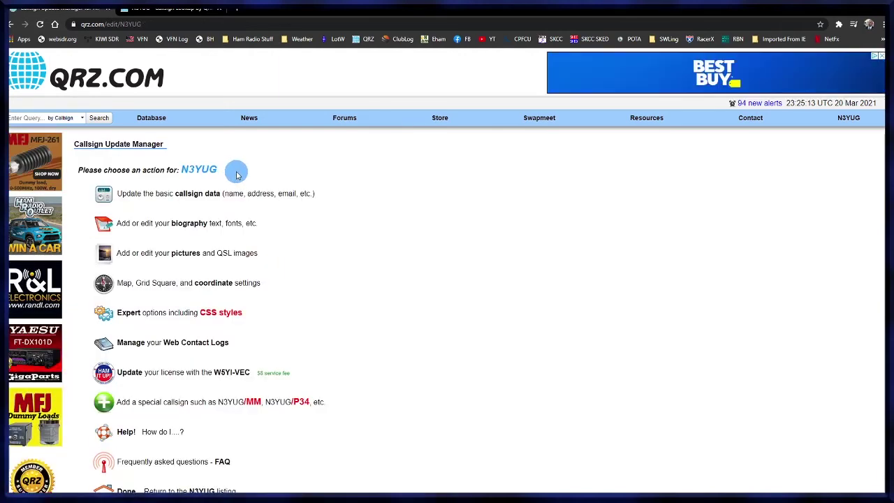
# Reload the public callsign page and check its header, first station photo and welcome paragraph
pyautogui.click(172, 11)
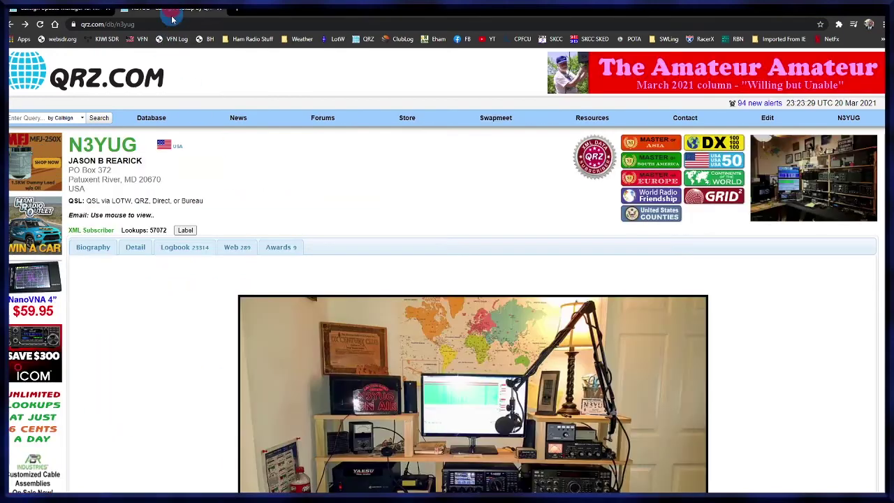
pyautogui.click(41, 25)
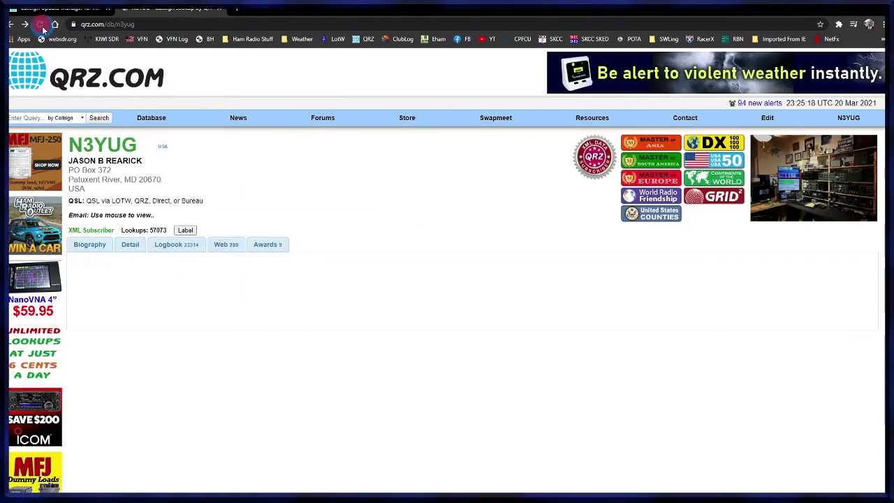
pyautogui.scroll(-2, 349, 224)
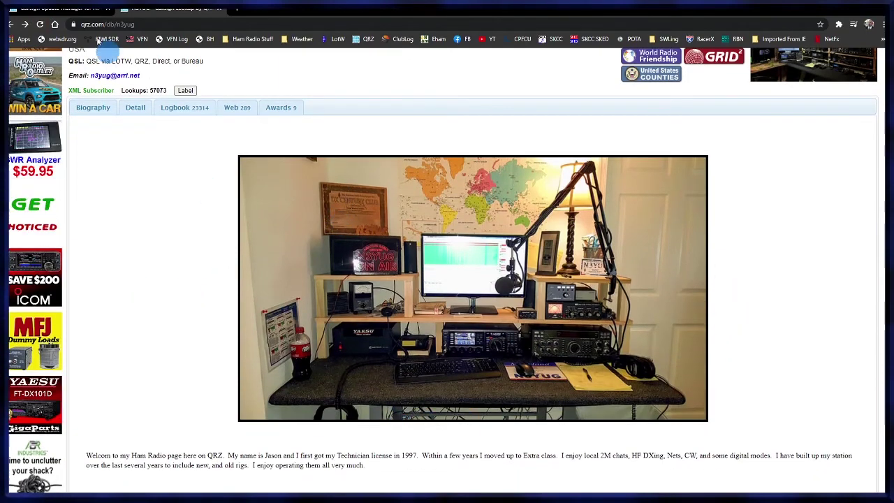
pyautogui.scroll(2, 186, 183)
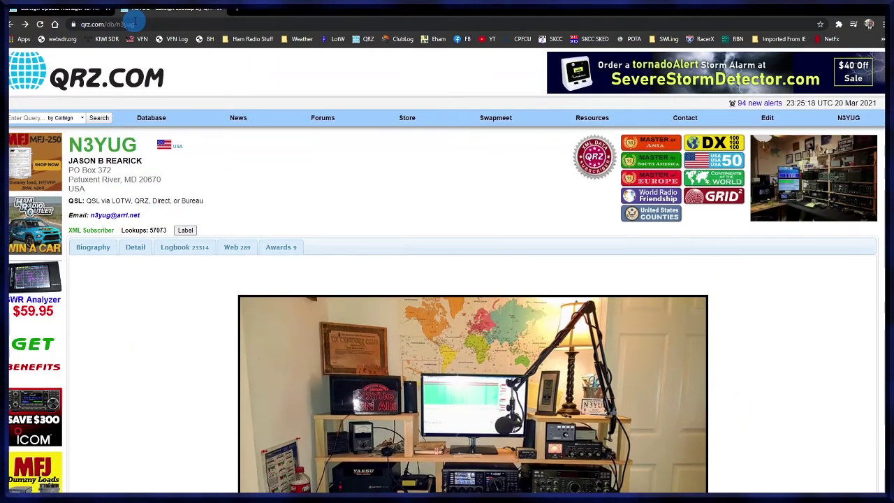
# Check the background-color rule in the callsign's custom CSS styles, and return to the Callsign Update Manager
pyautogui.click(87, 8)
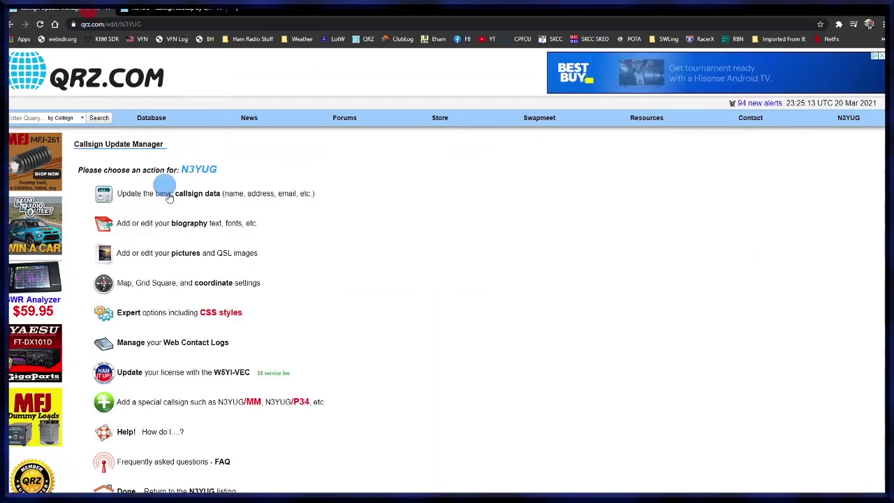
pyautogui.click(180, 312)
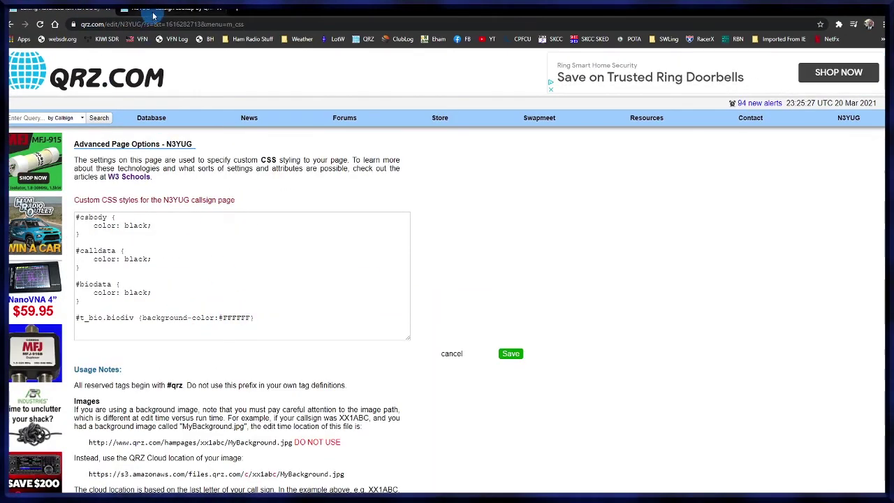
pyautogui.hotkey('alt', 'Left')
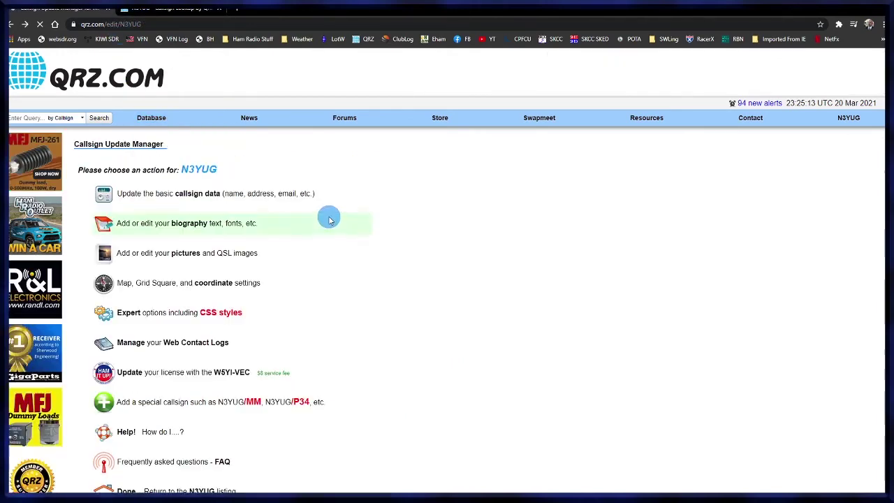
# Look up the hex code of the light grey #bbbbbb in the biography editor's background colour chart
pyautogui.click(179, 223)
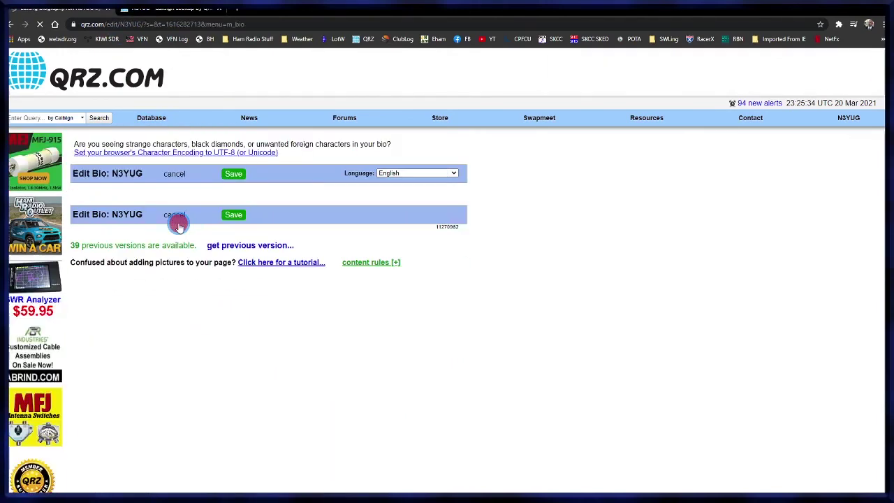
pyautogui.click(223, 225)
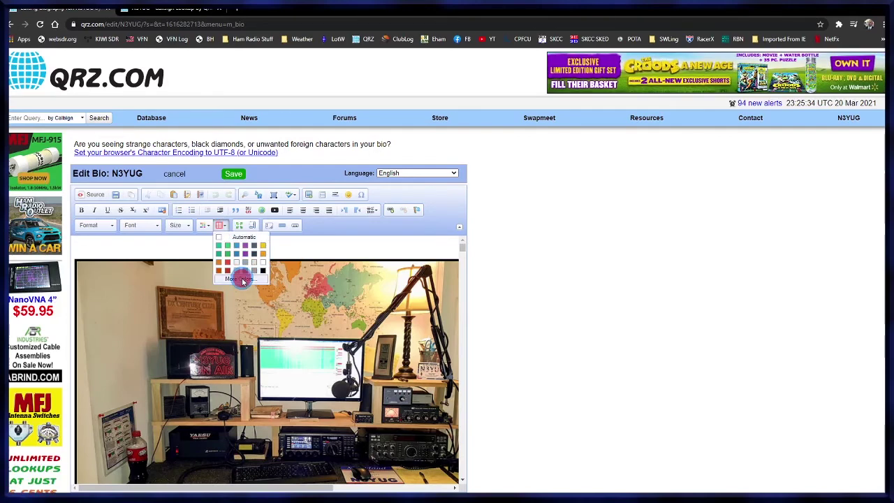
pyautogui.click(242, 281)
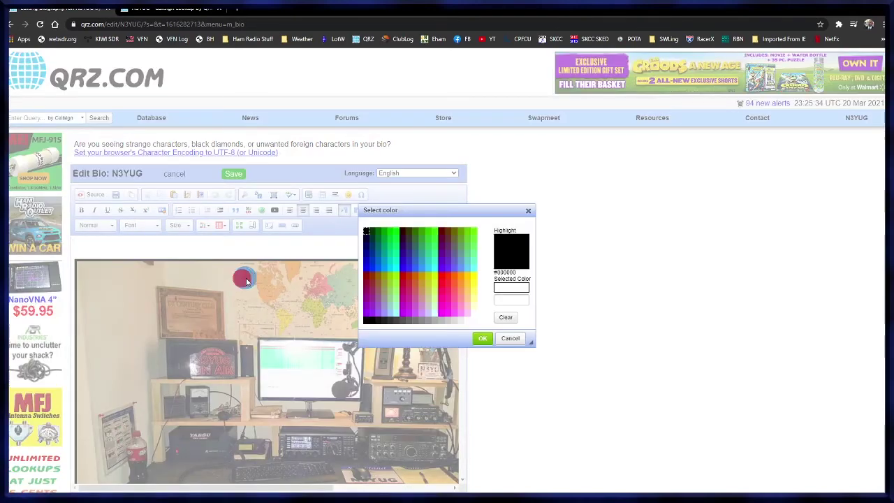
pyautogui.click(441, 323)
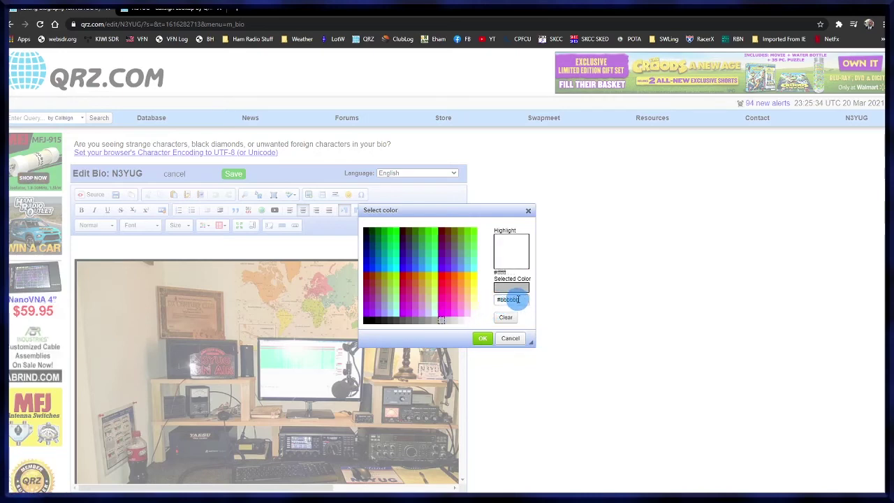
pyautogui.doubleClick(508, 302)
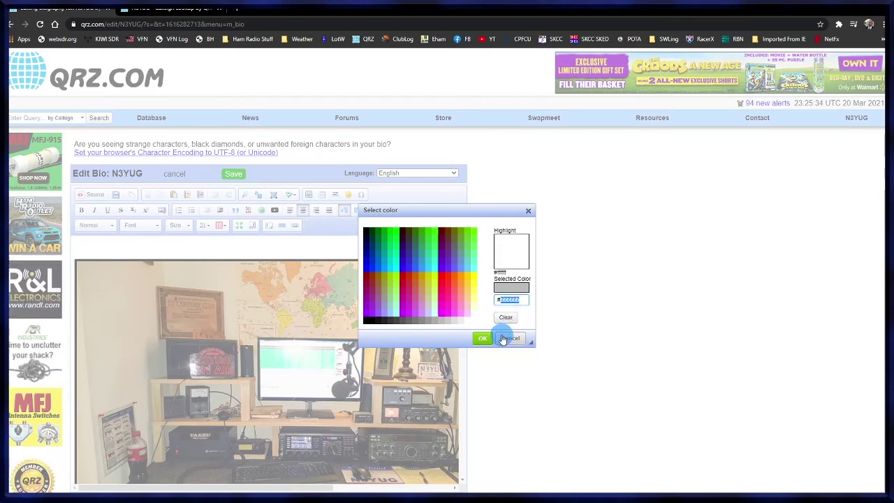
pyautogui.click(500, 341)
pyautogui.click(485, 340)
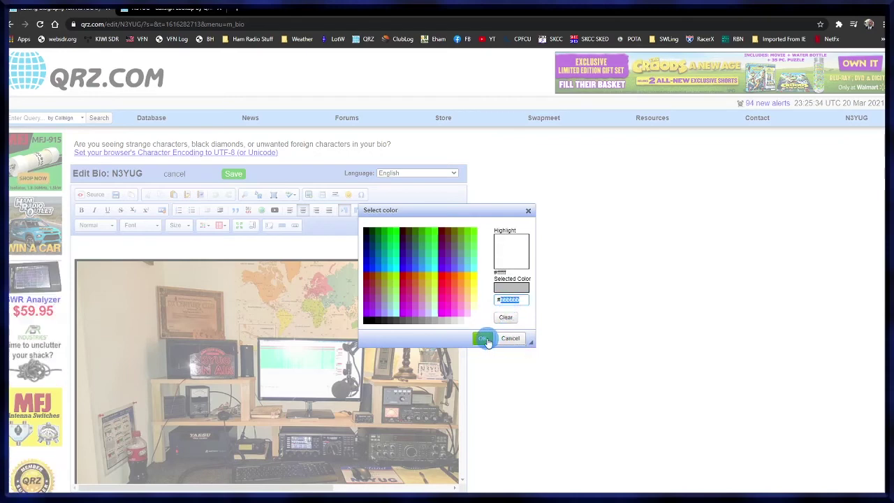
pyautogui.click(485, 339)
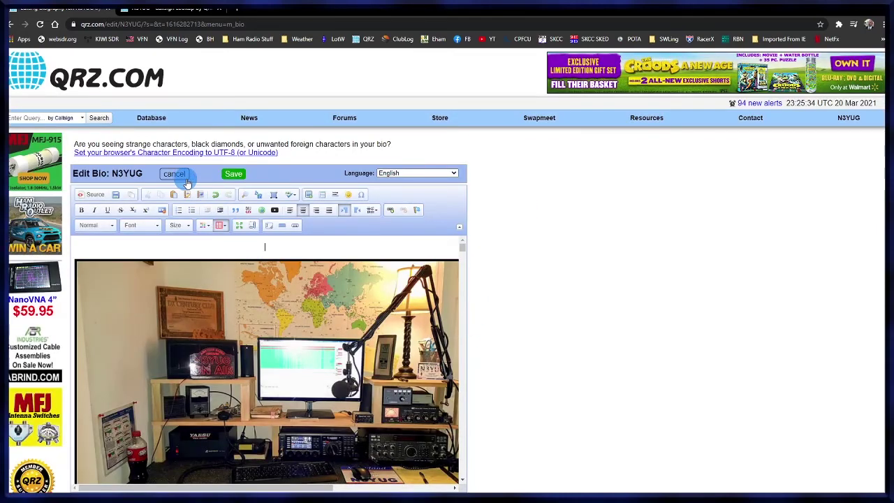
# Set the background-color of the #t_bio.biodiv rule in the custom CSS styles to #bbbbbb and save the styles
pyautogui.click(518, 190)
pyautogui.click(825, 118)
pyautogui.click(790, 161)
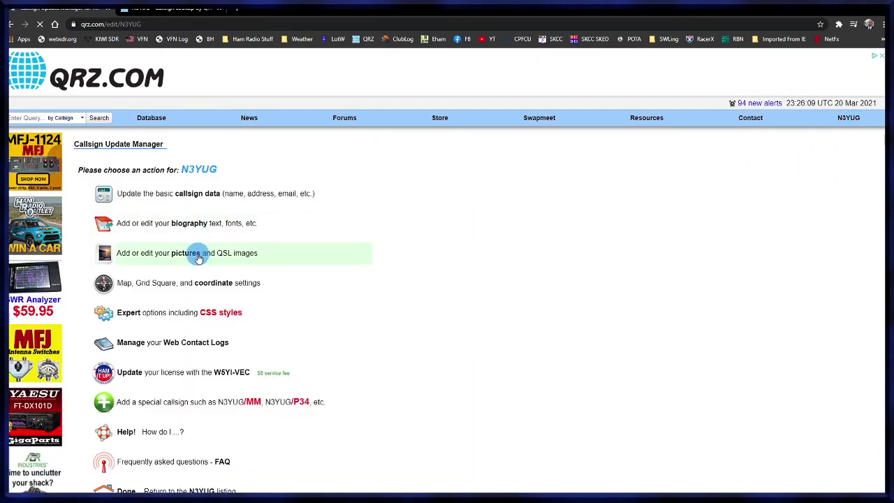
pyautogui.click(186, 307)
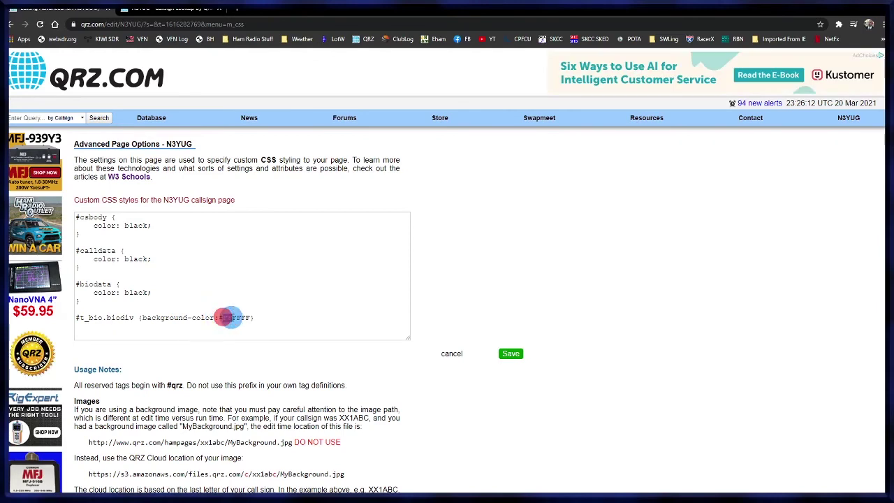
pyautogui.moveTo(223, 318); pyautogui.dragTo(244, 318)
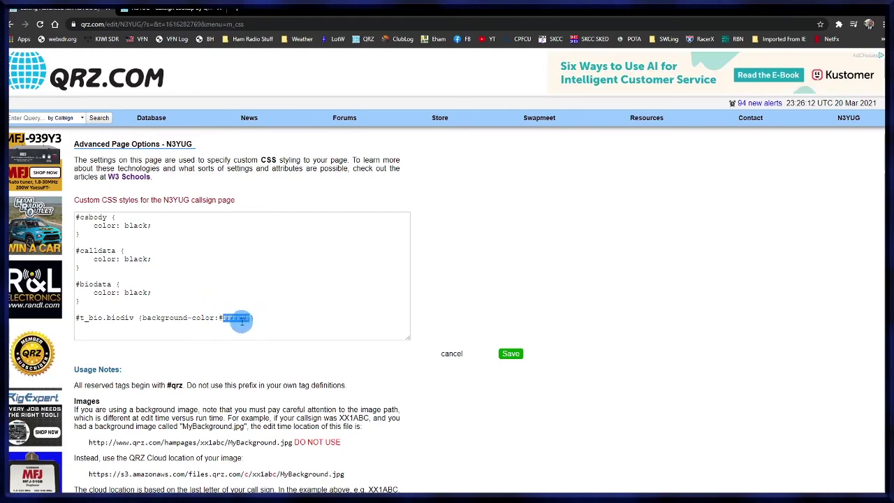
pyautogui.write('2')
pyautogui.write('bbbb')
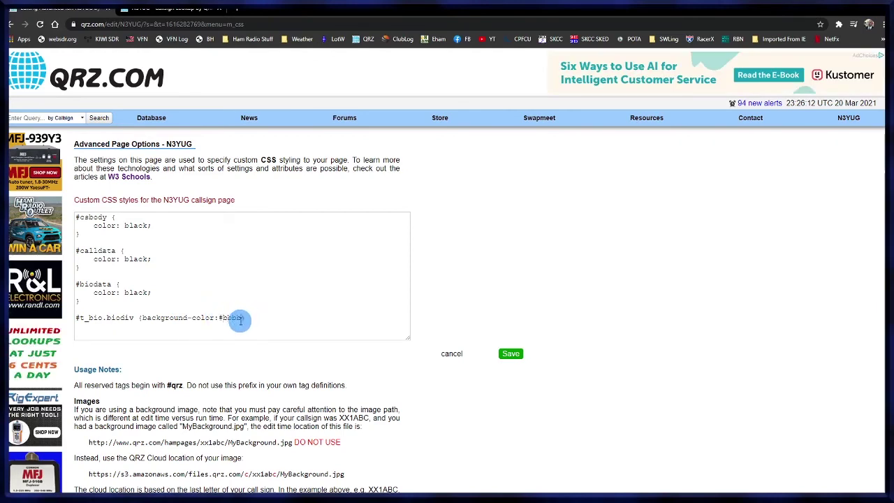
pyautogui.write('b')
pyautogui.click(511, 355)
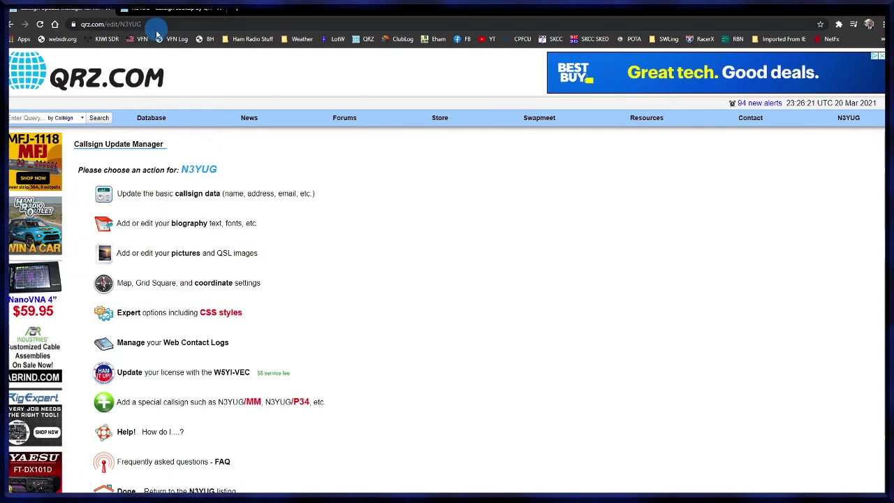
# Reopen the biography for editing and enlarge the editing area to show the whole first station photo
pyautogui.click(203, 226)
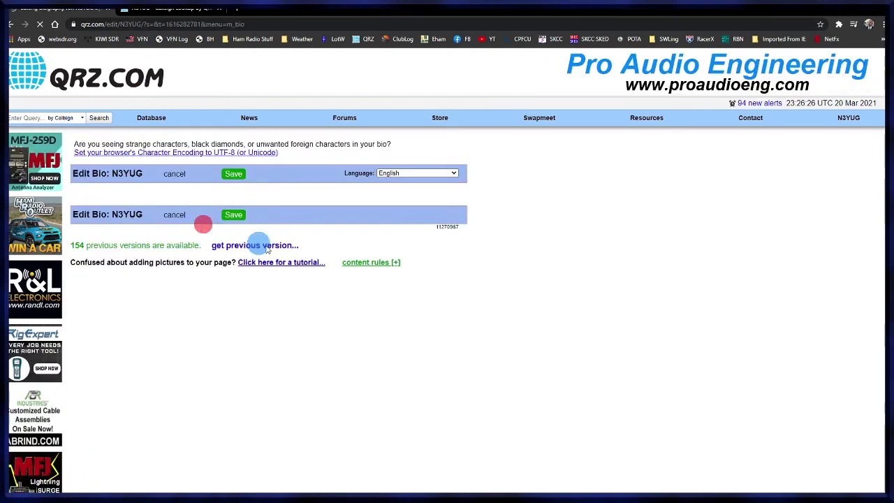
pyautogui.scroll(-3, 503, 299)
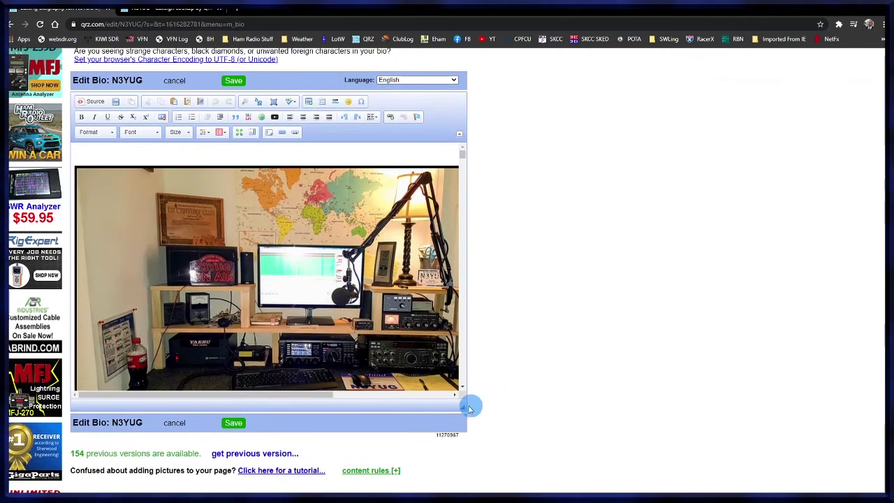
pyautogui.moveTo(463, 408); pyautogui.dragTo(801, 487)
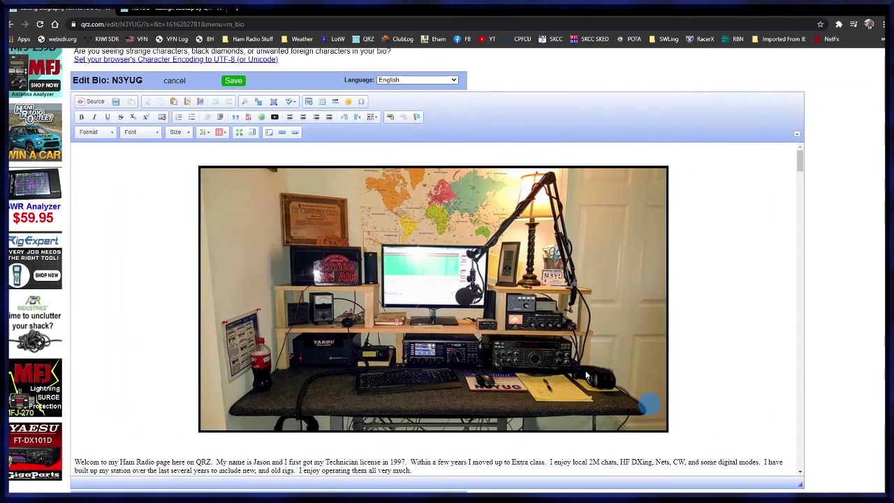
# Reload the public callsign page and examine the biography background from the station photo to the closing lines
pyautogui.click(174, 12)
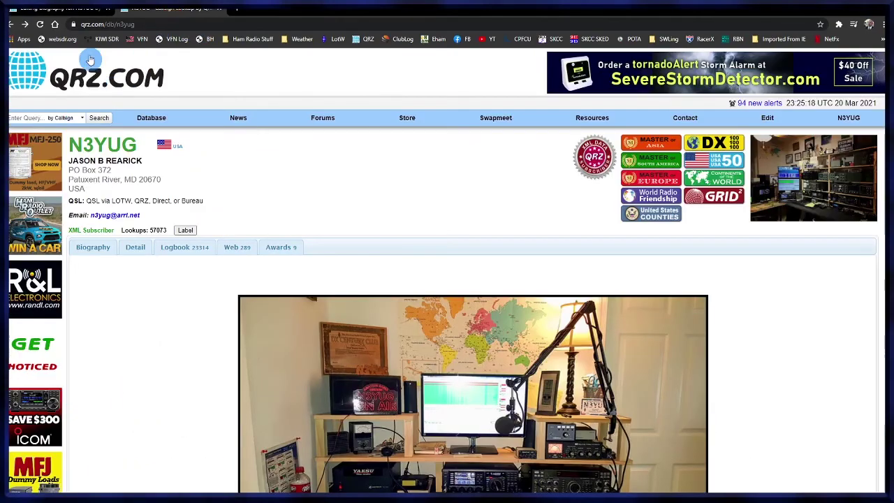
pyautogui.click(40, 24)
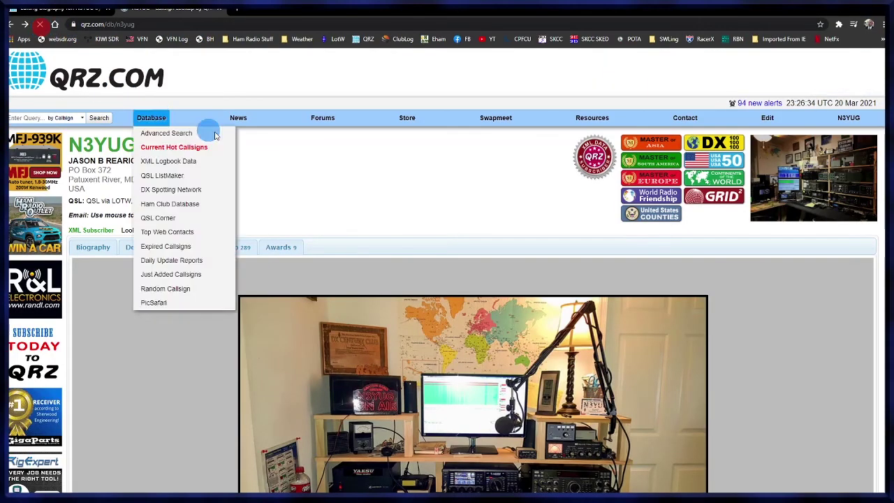
pyautogui.scroll(-5, 429, 247)
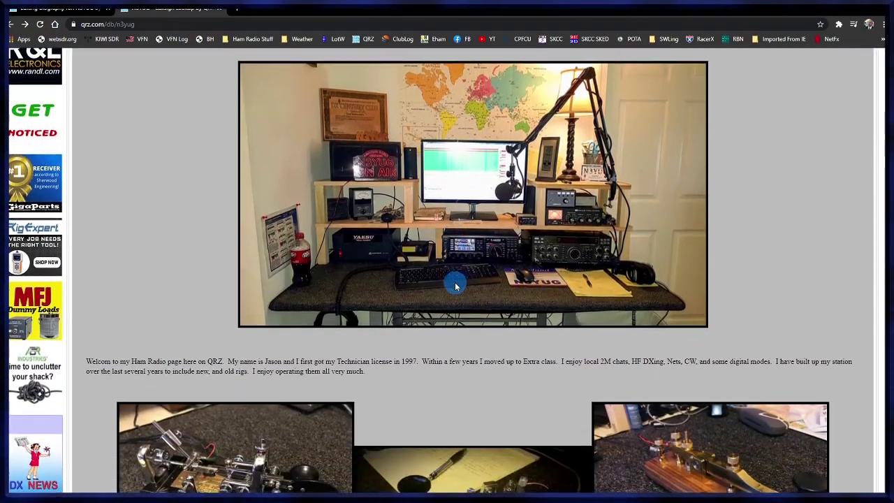
pyautogui.scroll(-4, 454, 285)
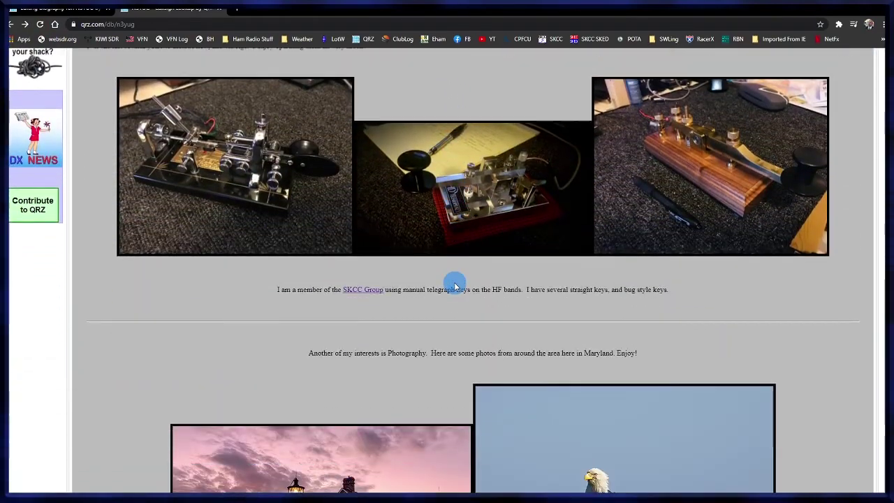
pyautogui.scroll(-7, 454, 287)
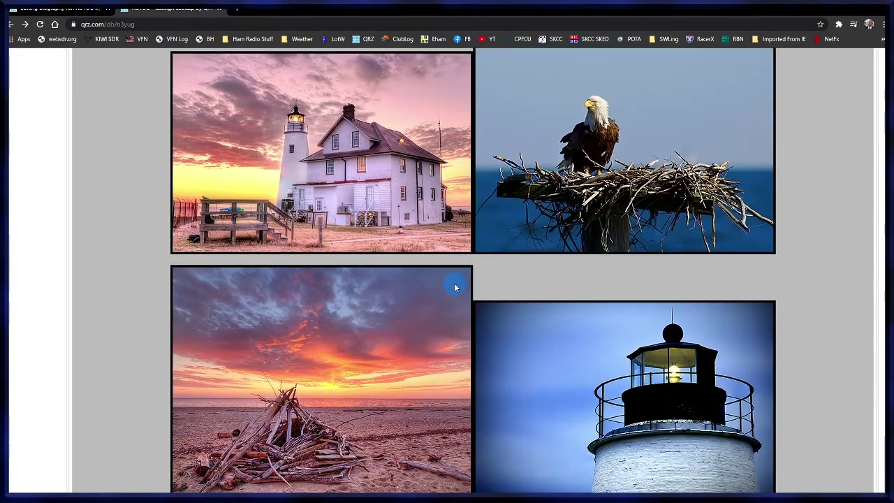
pyautogui.scroll(-2, 455, 287)
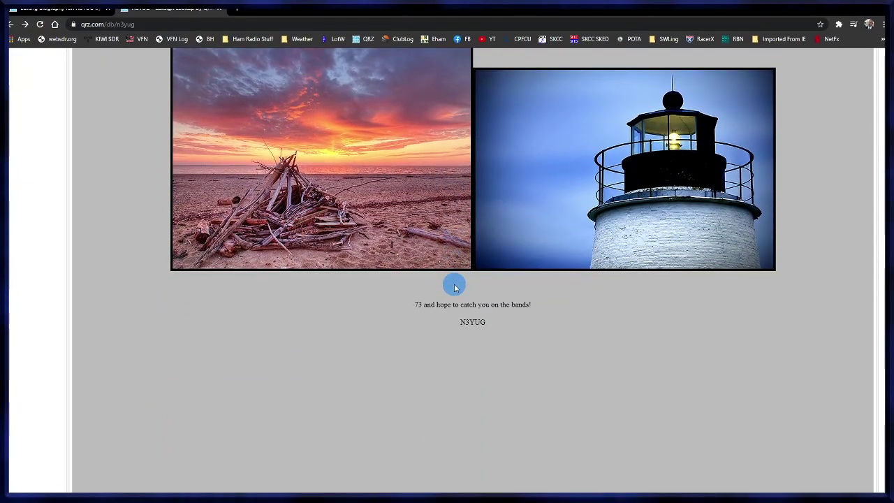
pyautogui.scroll(12, 506, 285)
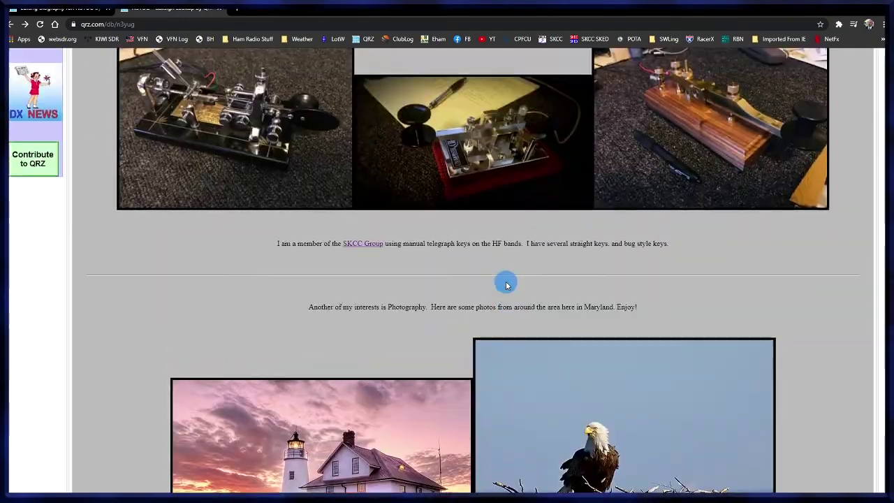
pyautogui.scroll(5, 506, 285)
pyautogui.scroll(-10, 505, 284)
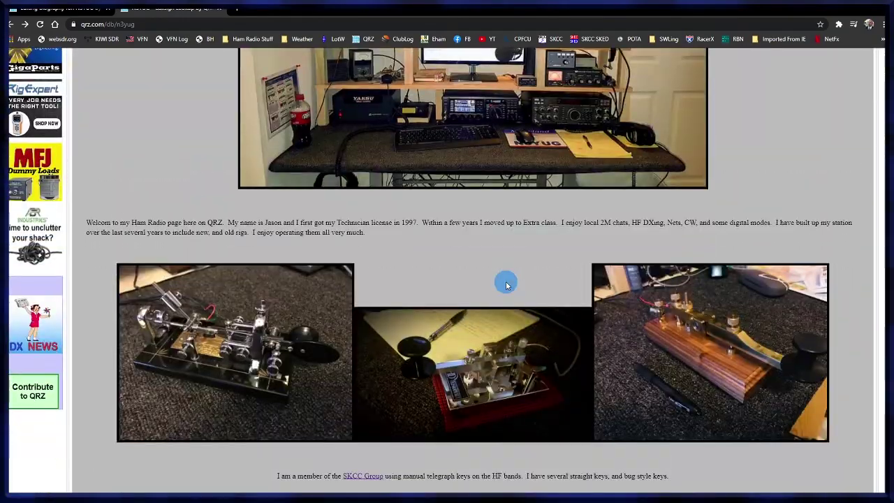
# Examine the background behind the older biography content, from the award banner and radio projects to the Southern Maryland photos
pyautogui.scroll(-15, 506, 282)
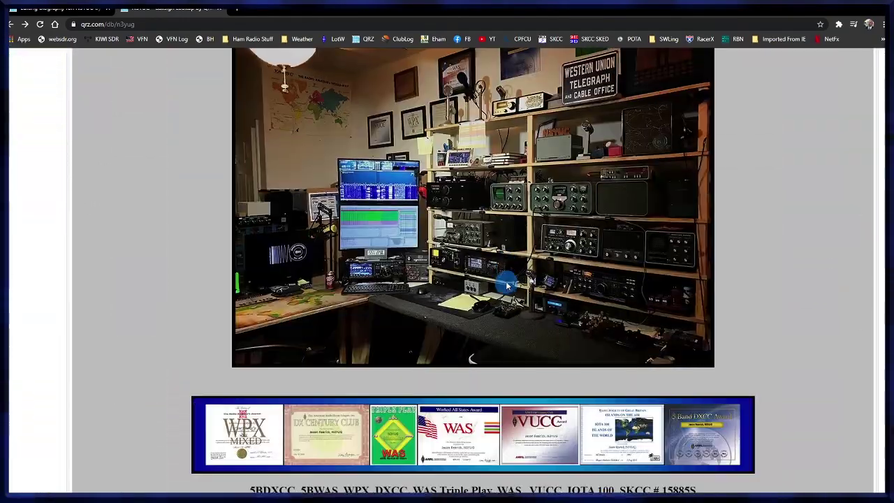
pyautogui.scroll(-4, 507, 285)
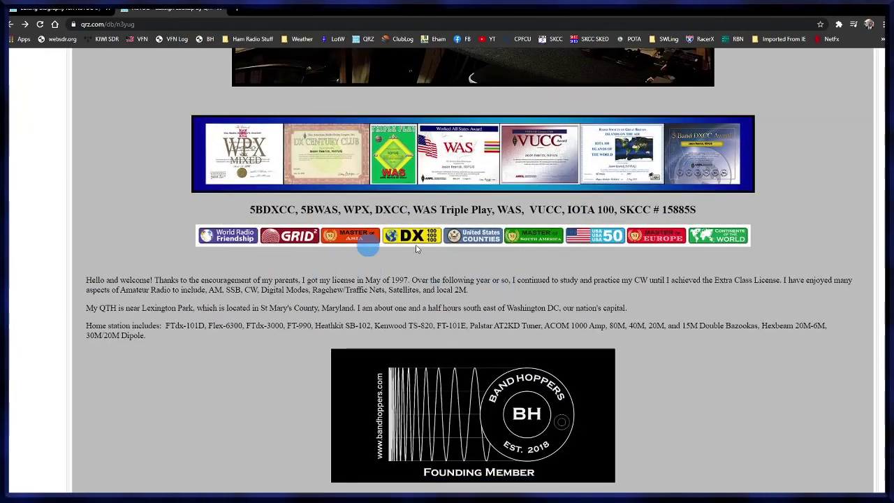
pyautogui.scroll(-5, 617, 292)
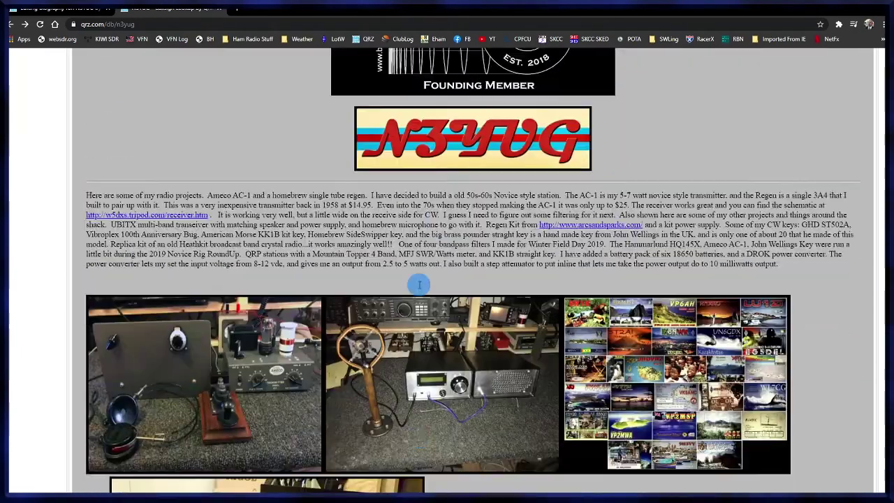
pyautogui.scroll(-9, 419, 284)
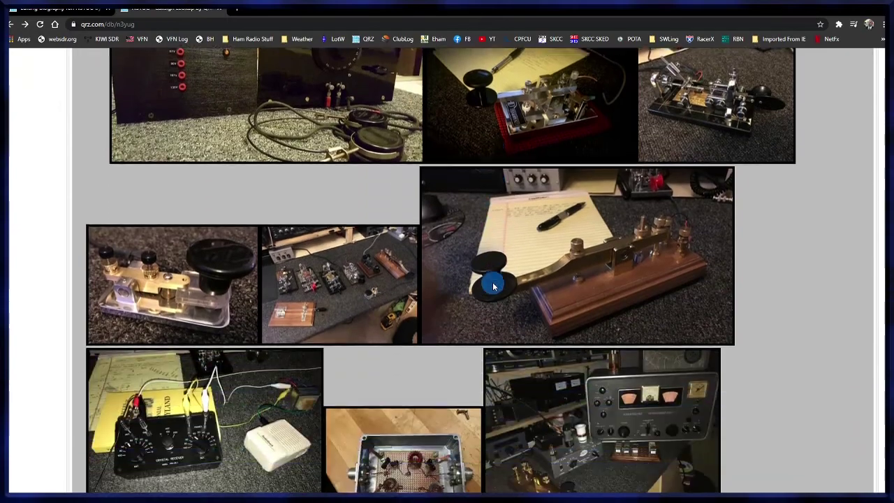
pyautogui.scroll(-8, 493, 285)
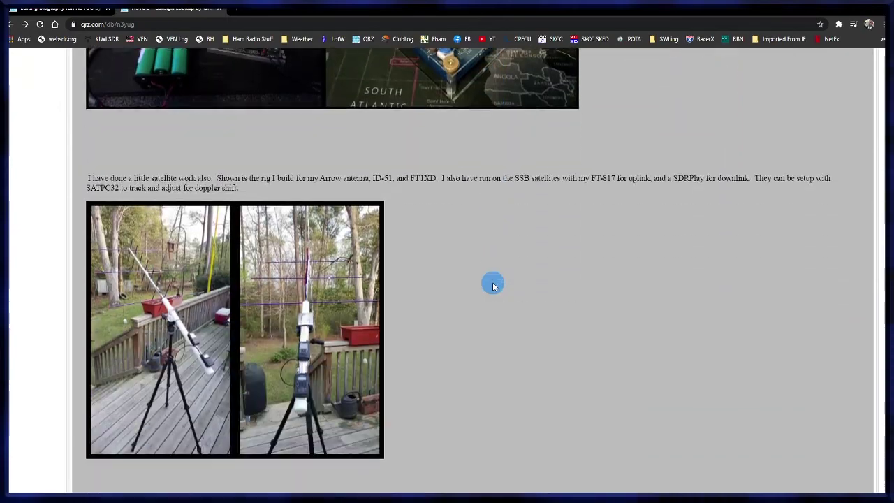
pyautogui.scroll(-10, 493, 286)
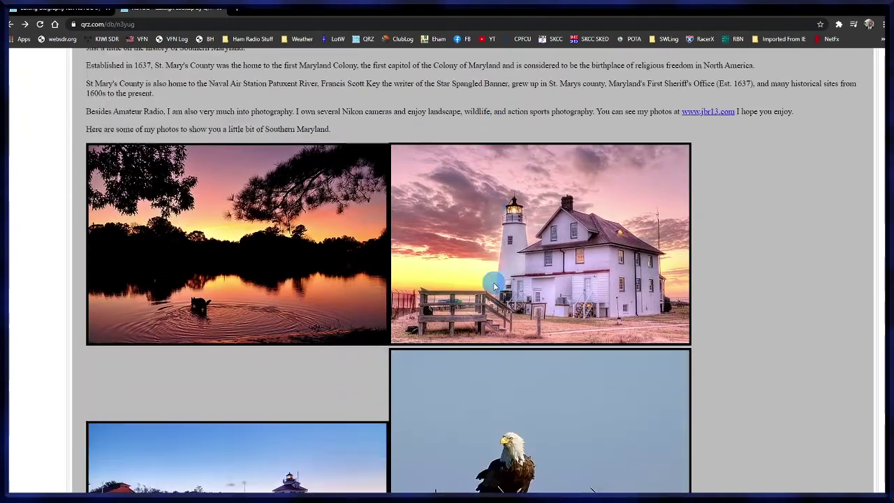
pyautogui.scroll(-6, 493, 285)
# Review the callsign page's header and first station photo again, and bring up the callsign's account options
pyautogui.moveTo(883, 455); pyautogui.dragTo(873, 59)
pyautogui.moveTo(849, 100)
pyautogui.scroll(-3, 770, 189)
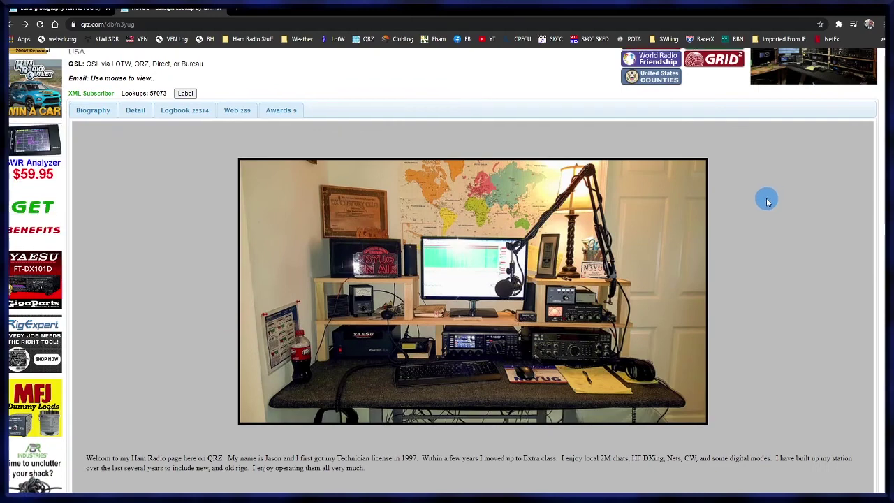
pyautogui.scroll(2, 769, 199)
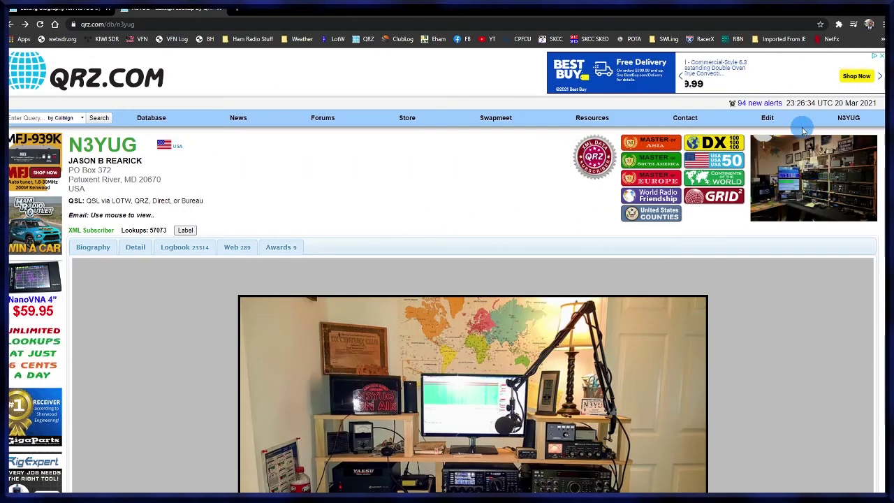
pyautogui.moveTo(849, 117)
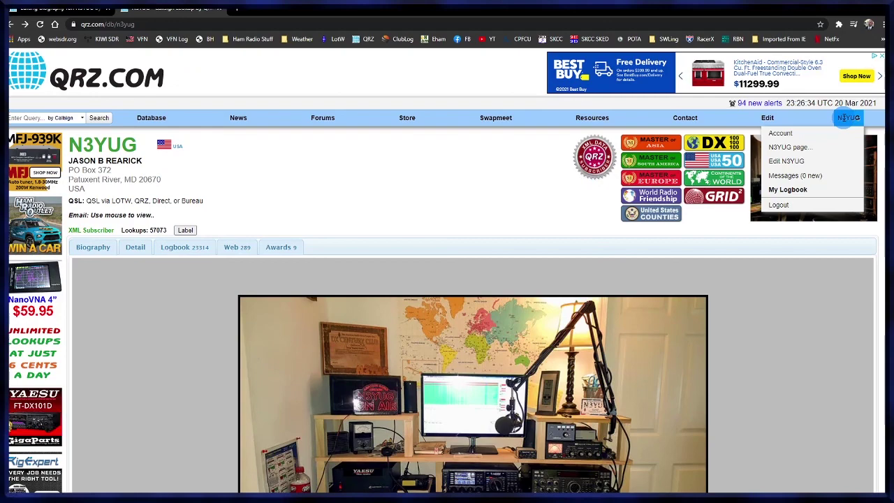